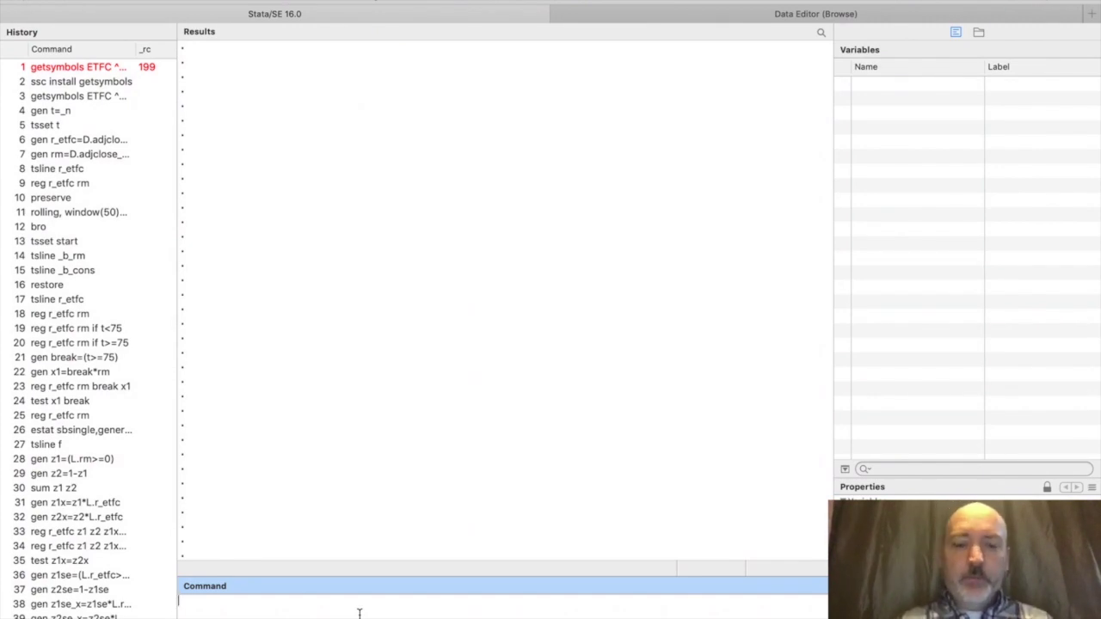
Download the INDPRO series with freduse, then generate obs = _n to number every observation.
type("freduse ")
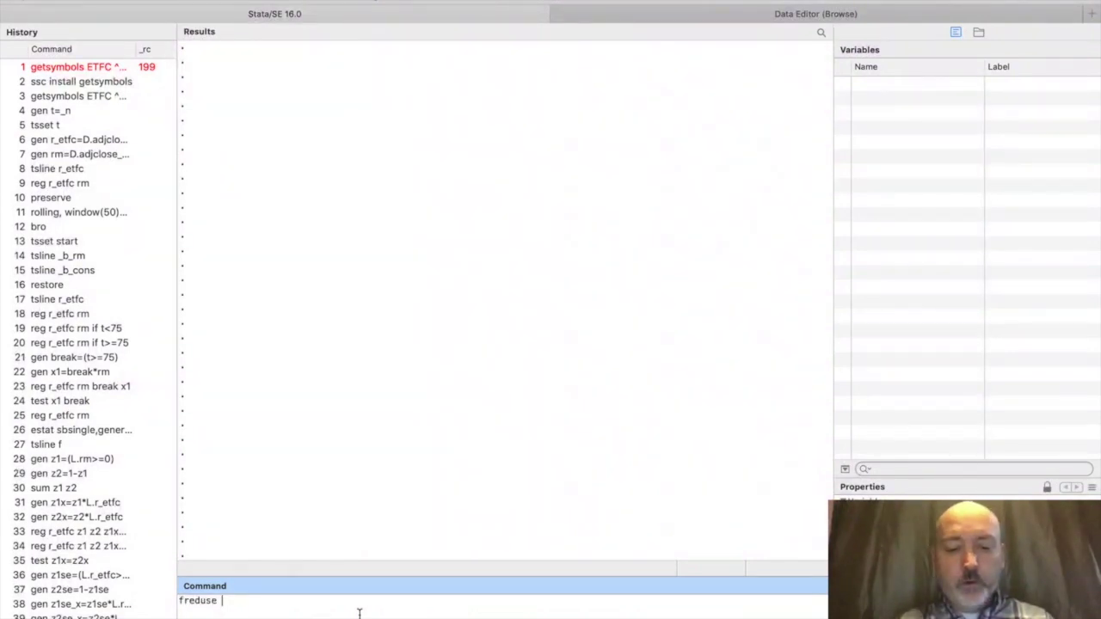
type("INDPRO")
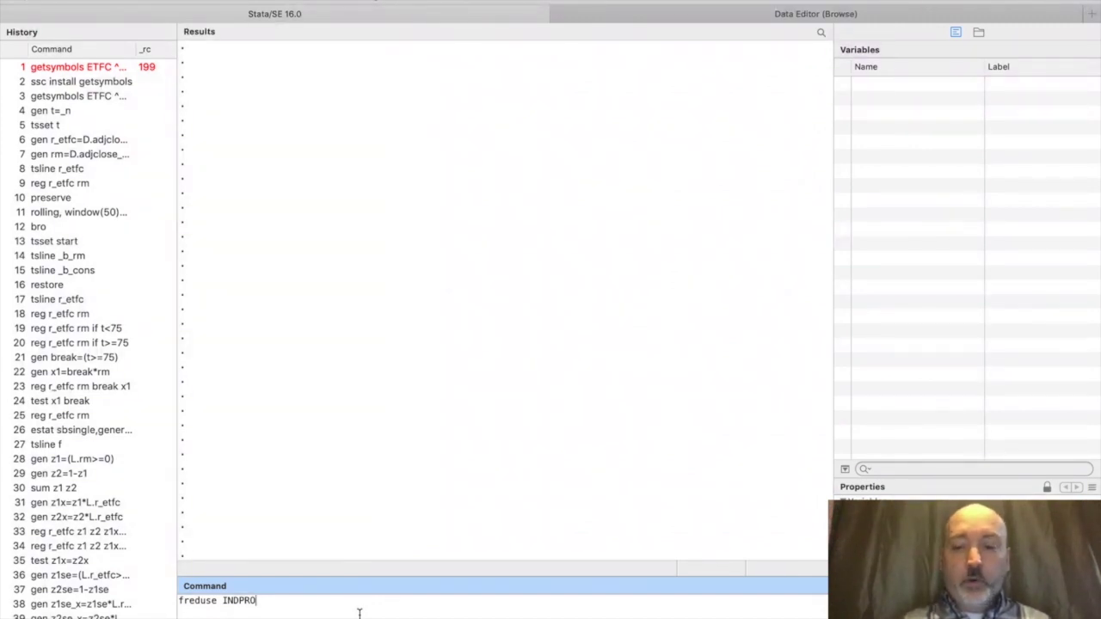
key("Return")
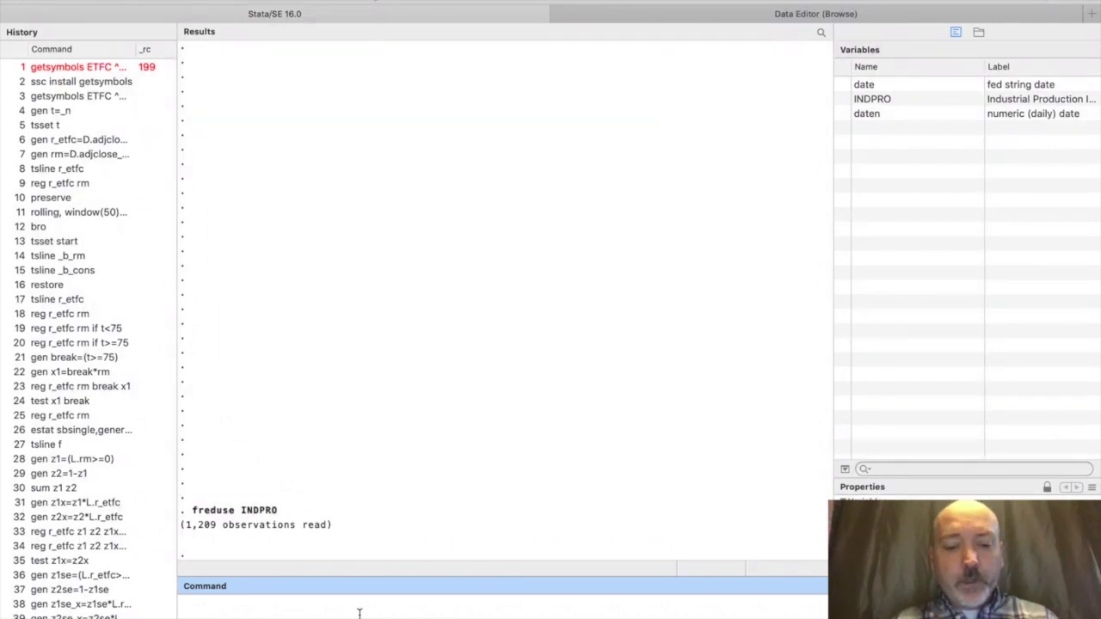
type("gen")
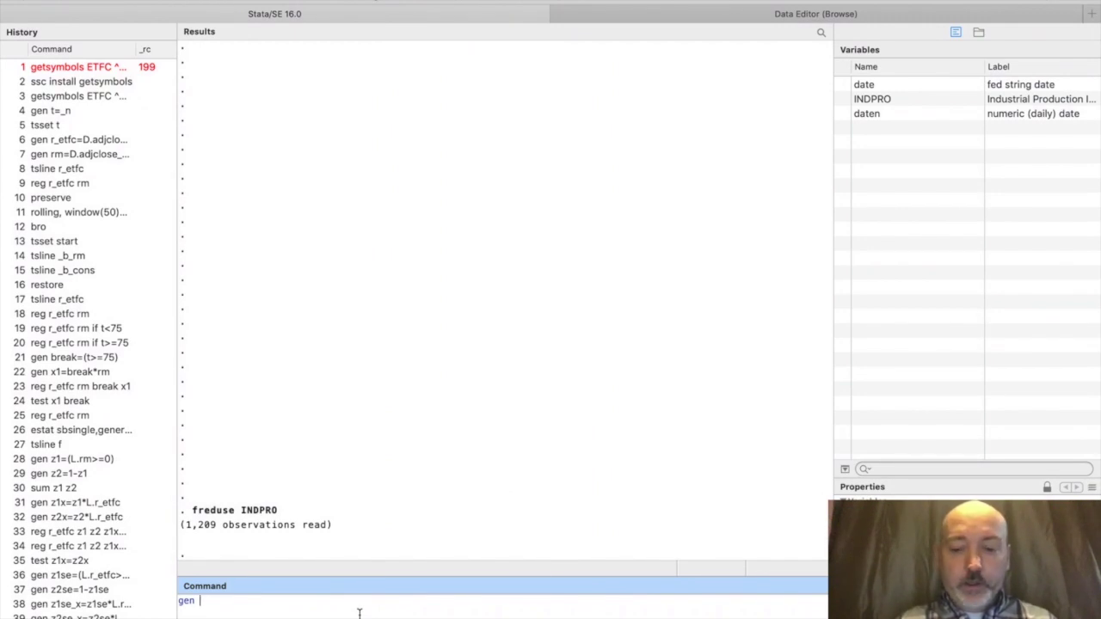
type("obs ")
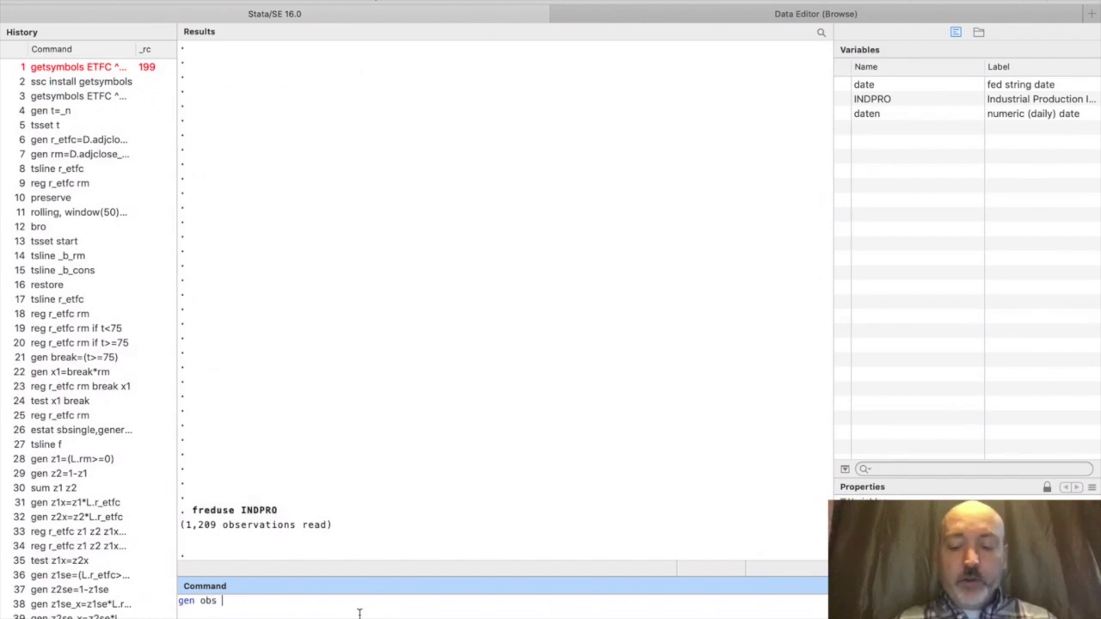
type("=")
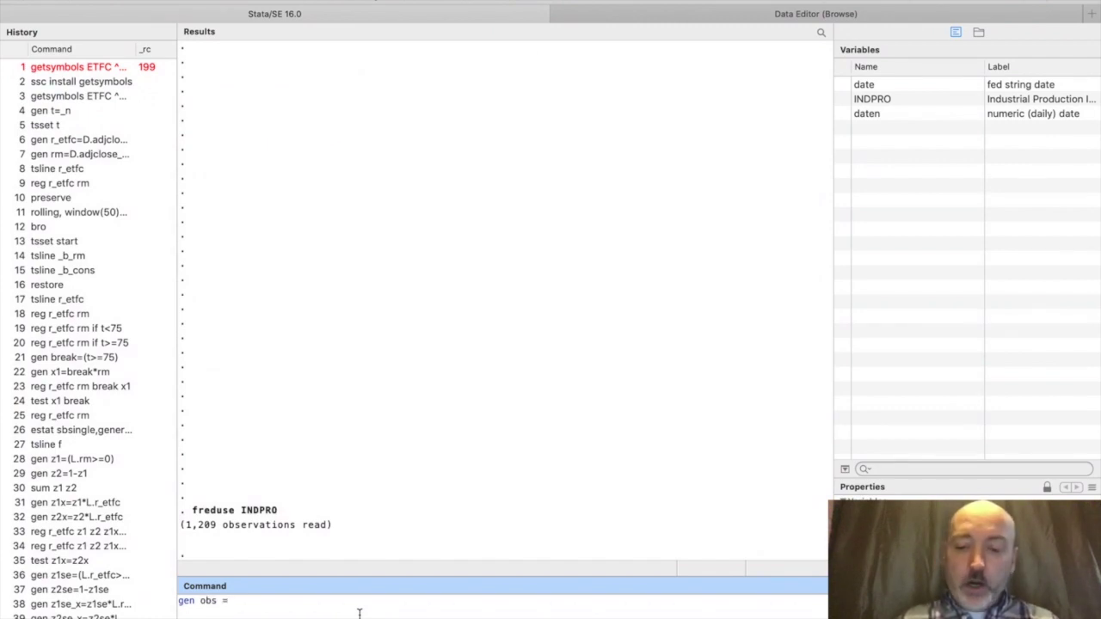
type("_n")
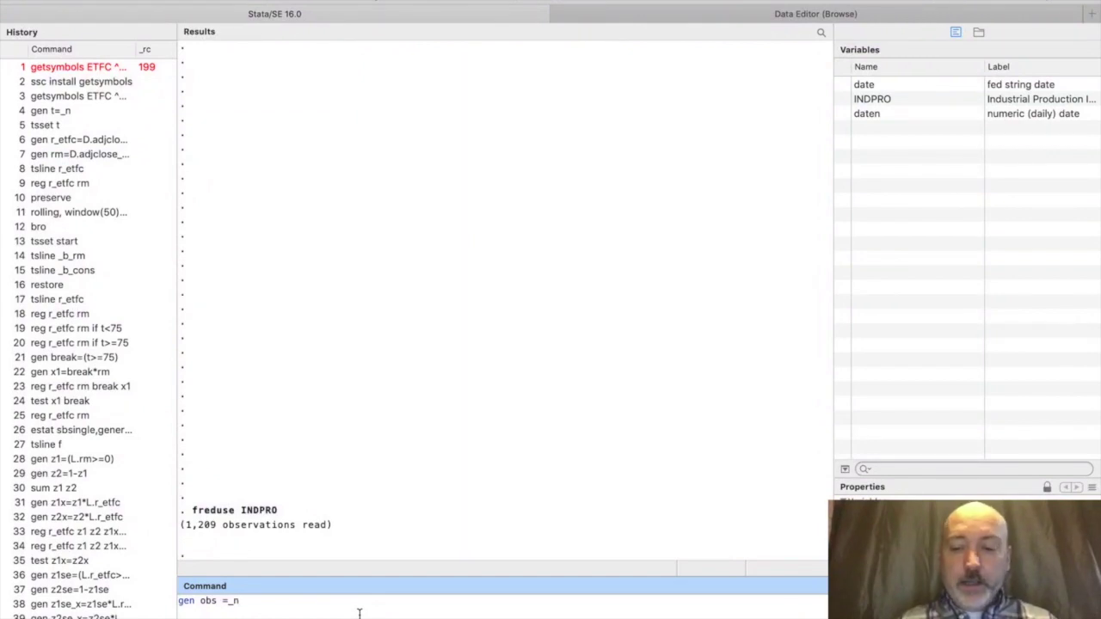
key("Return")
Browse the INDPRO data and scroll to the 2014–2015 rows to find where 2015 starts.
type("bro")
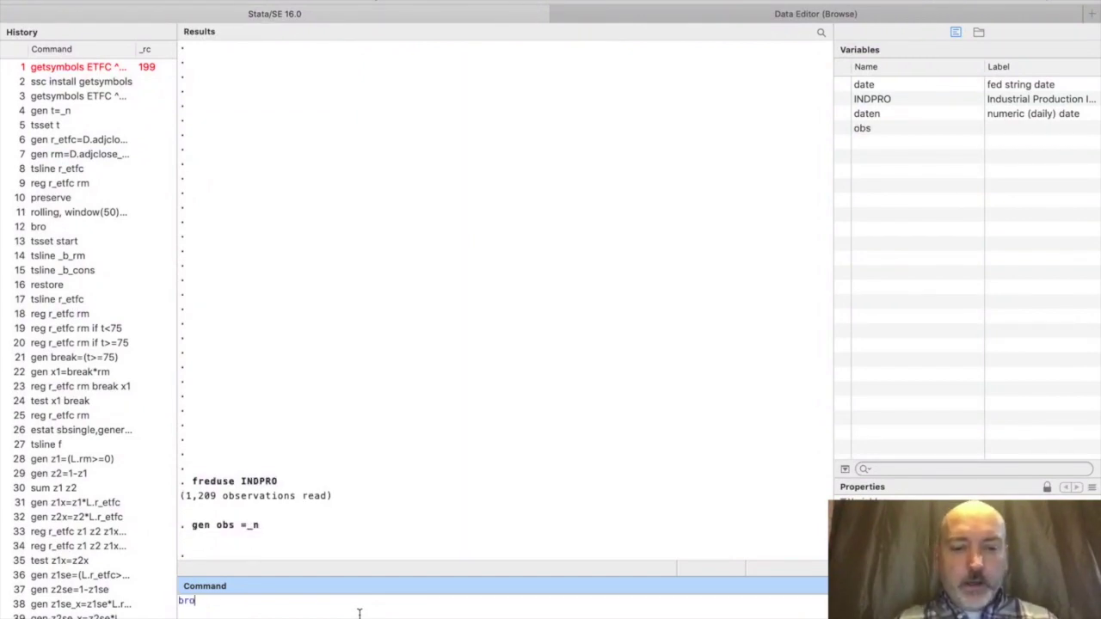
key("Return")
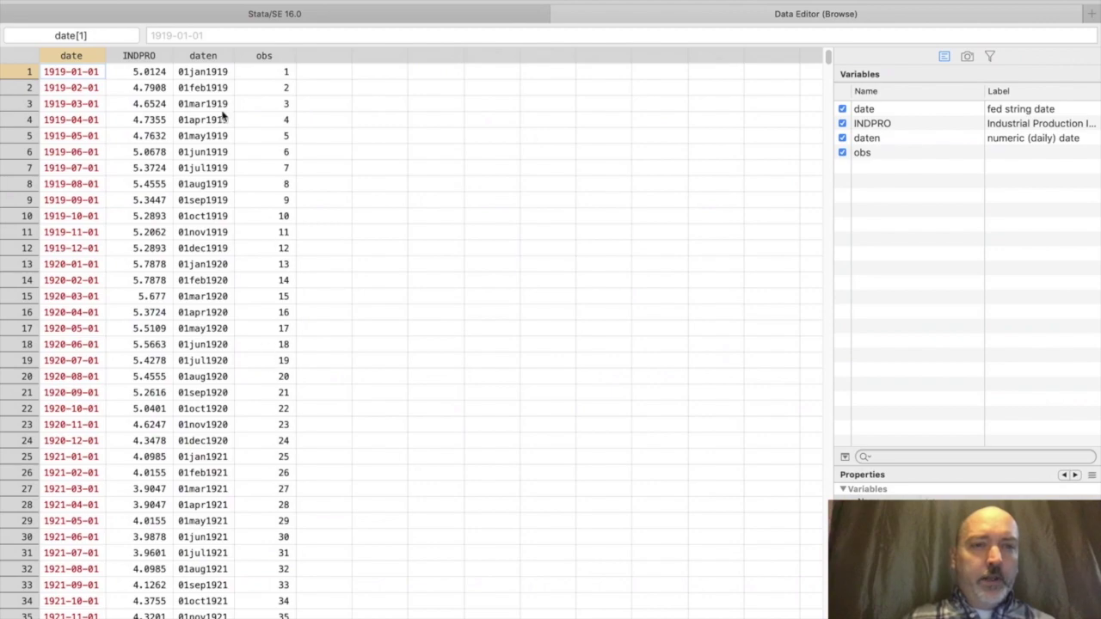
scroll(292, 154, "down", 20)
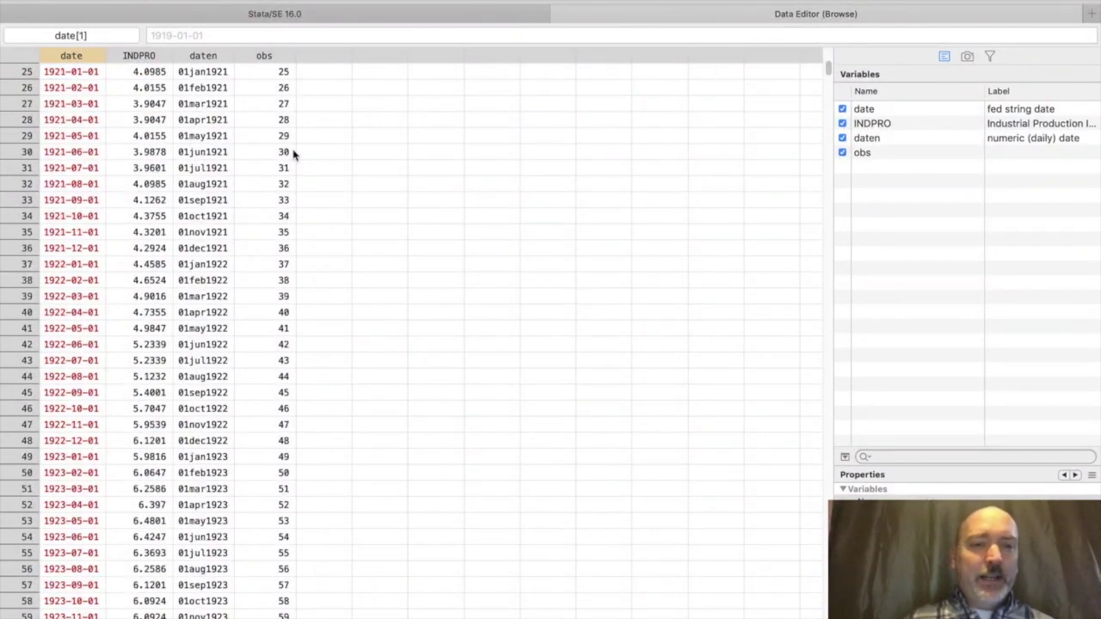
scroll(292, 154, "down", 20)
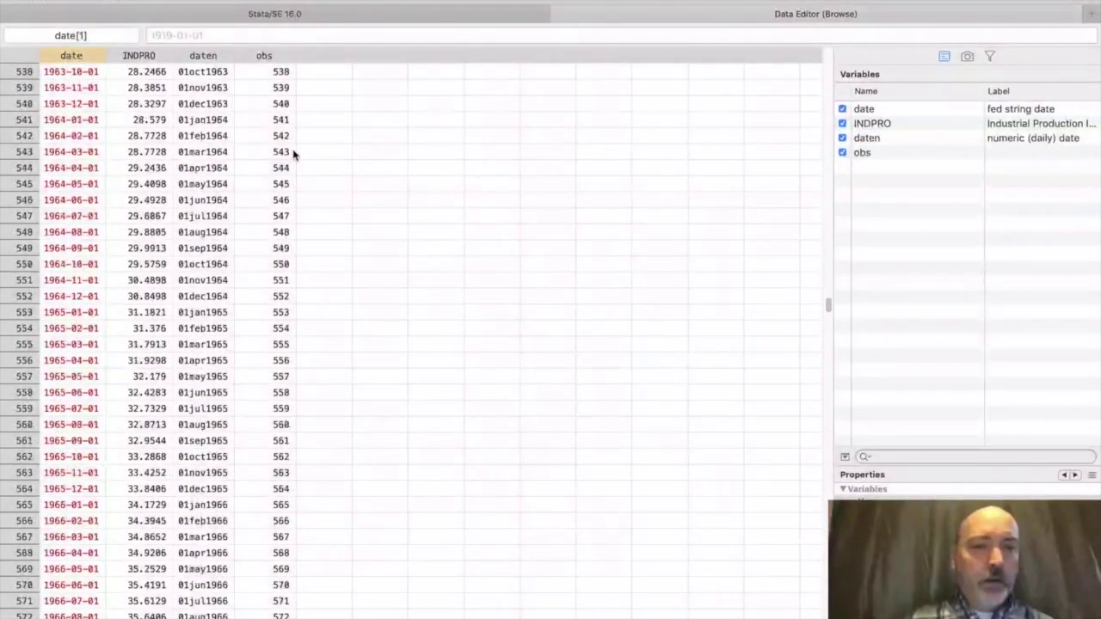
scroll(293, 154, "down", 20)
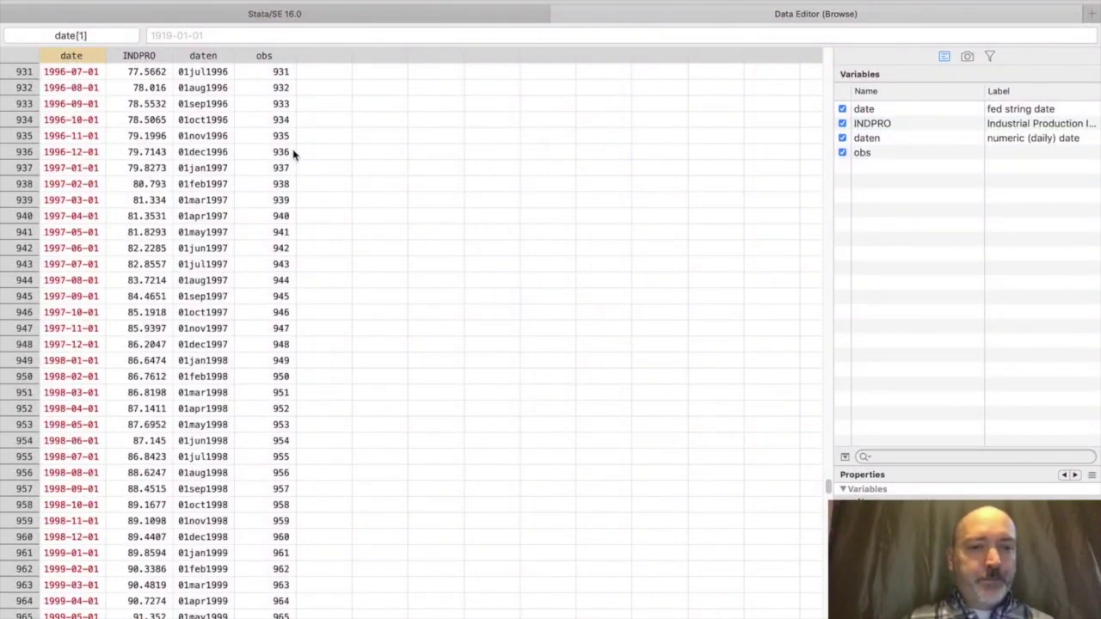
scroll(292, 154, "up", 8)
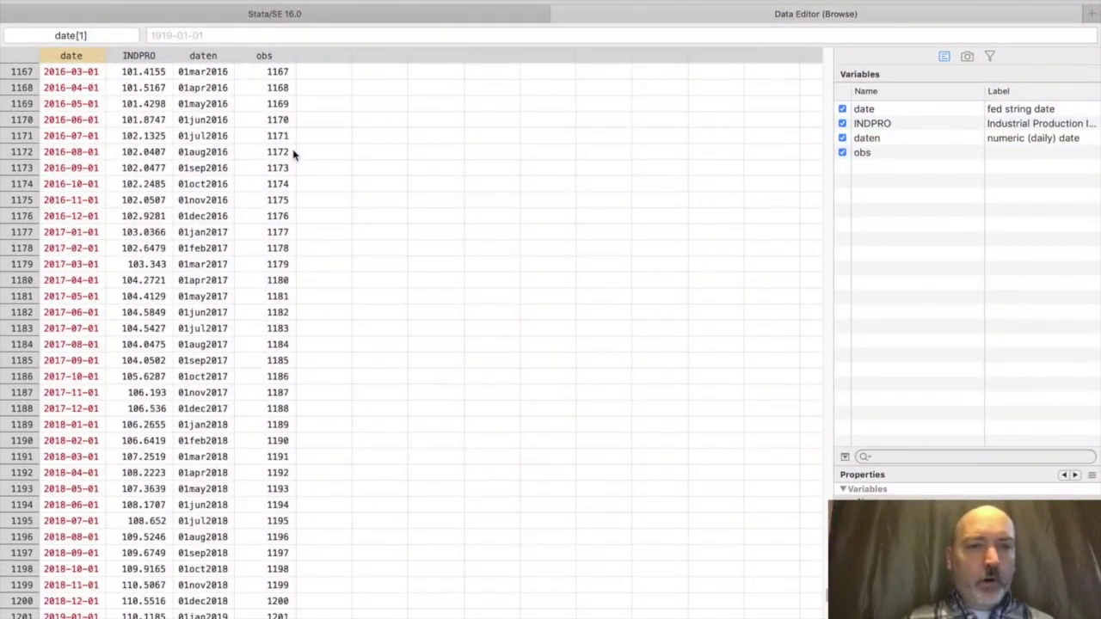
scroll(293, 154, "up", 3)
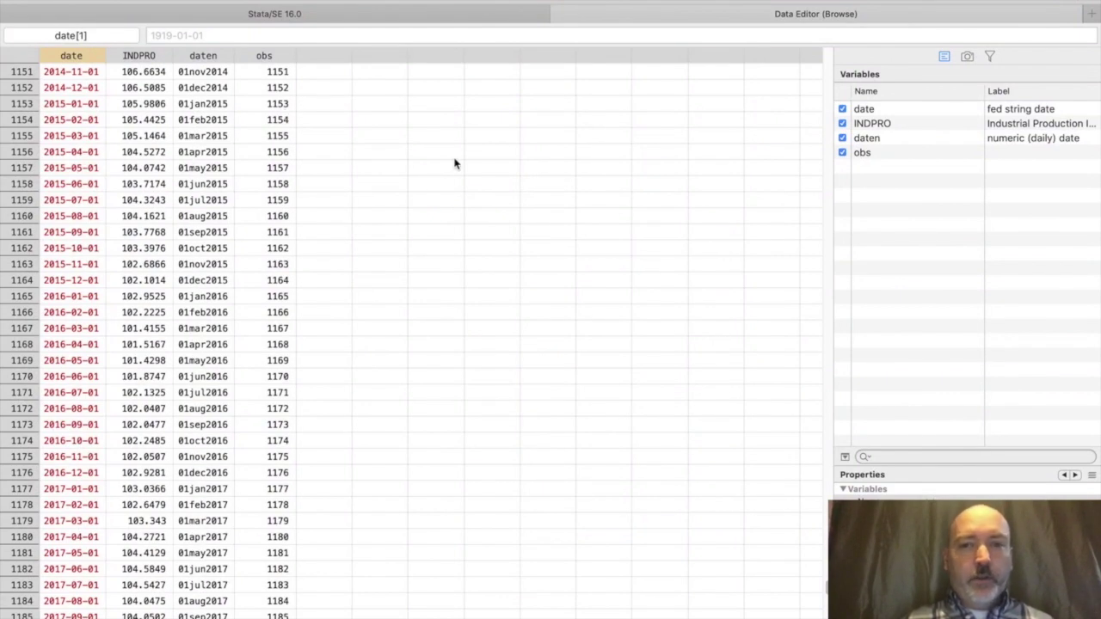
left_click(415, 13)
Drop observations with obs below 1153, drop obs, generate time = _n, and browse the result.
type("drop")
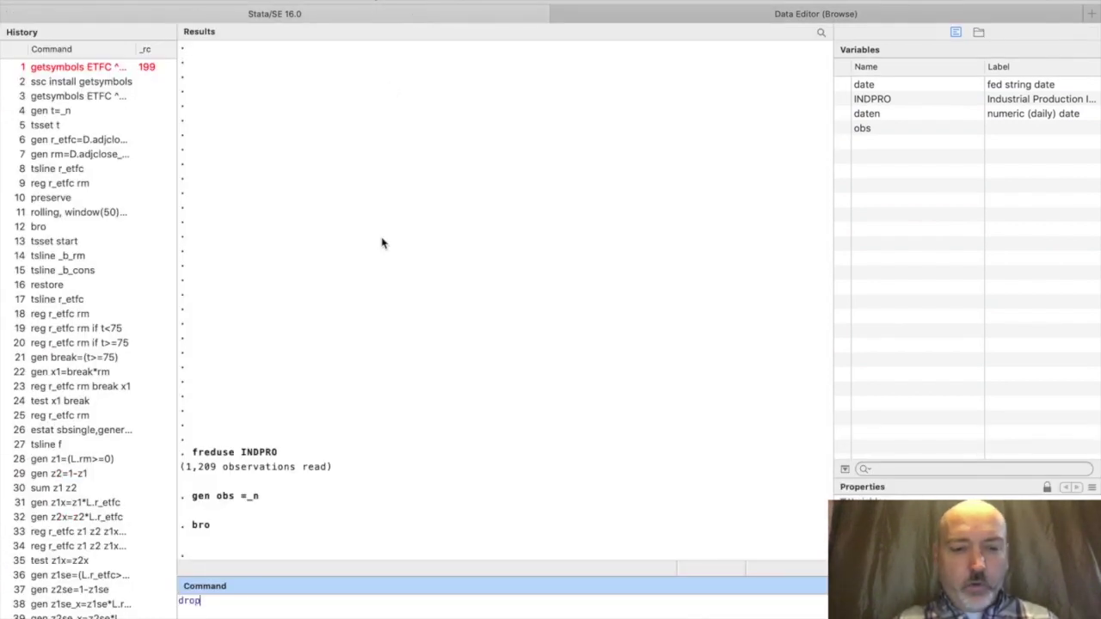
type(" if obs<1153")
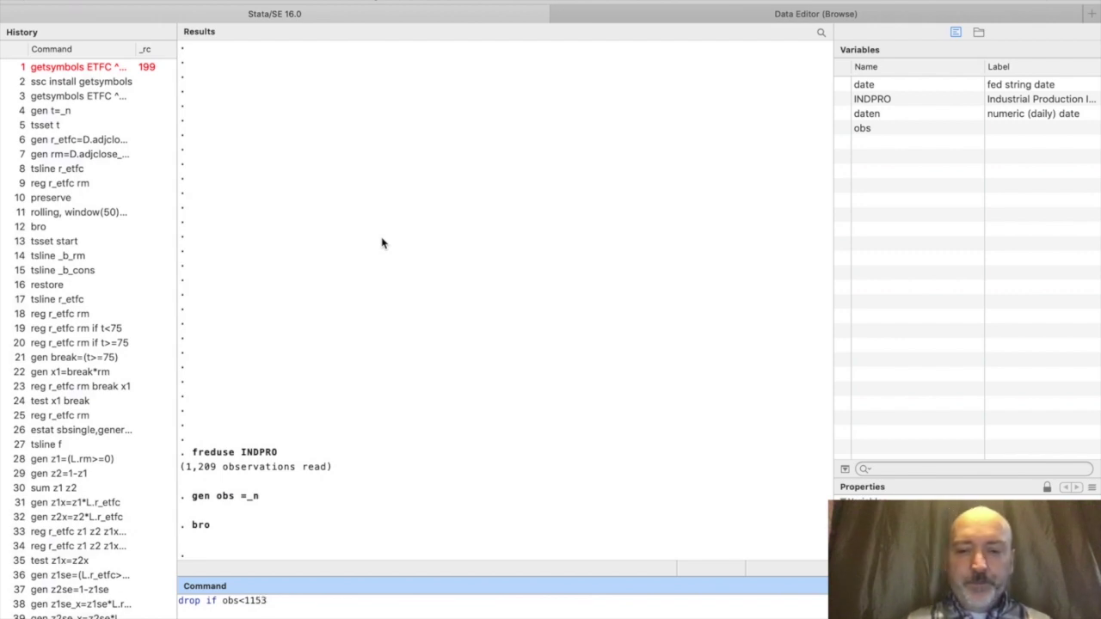
key("Return")
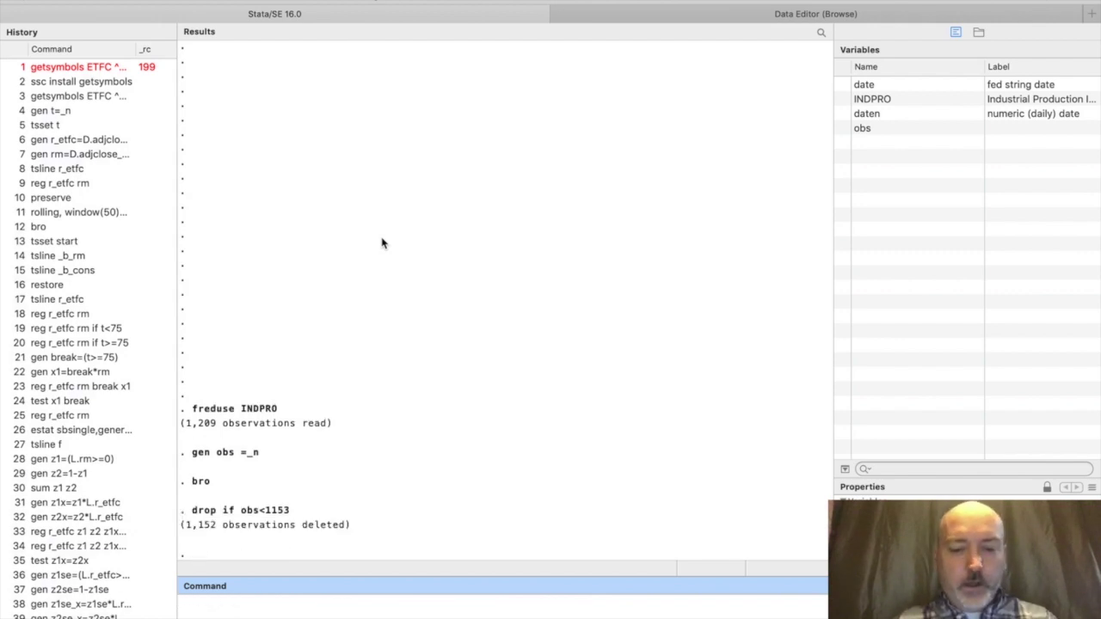
type("drop ")
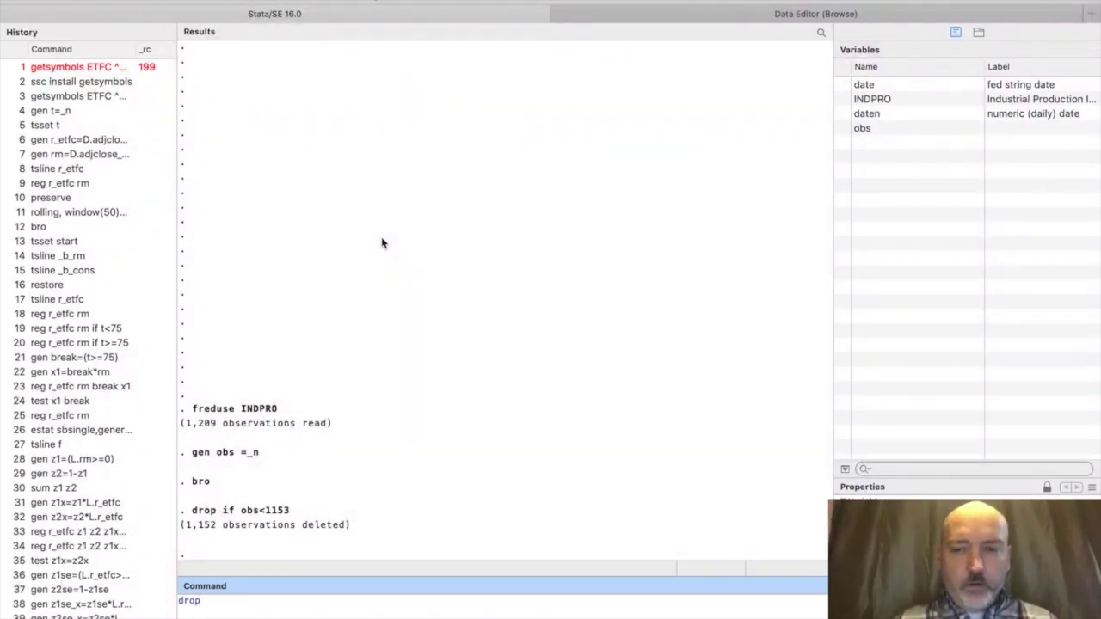
type("obs")
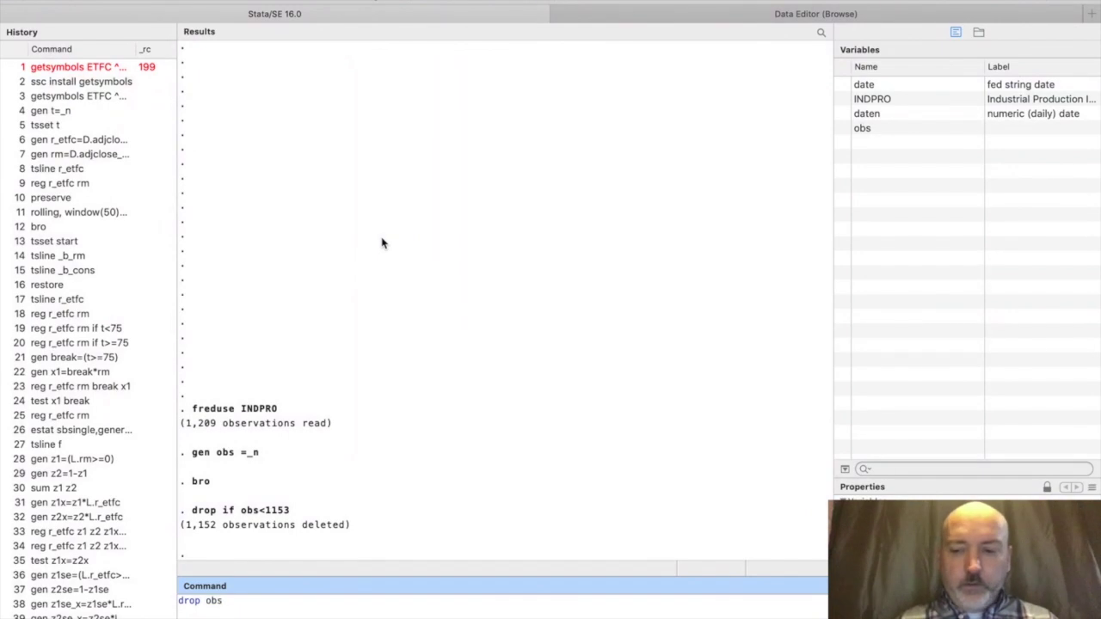
key("Return")
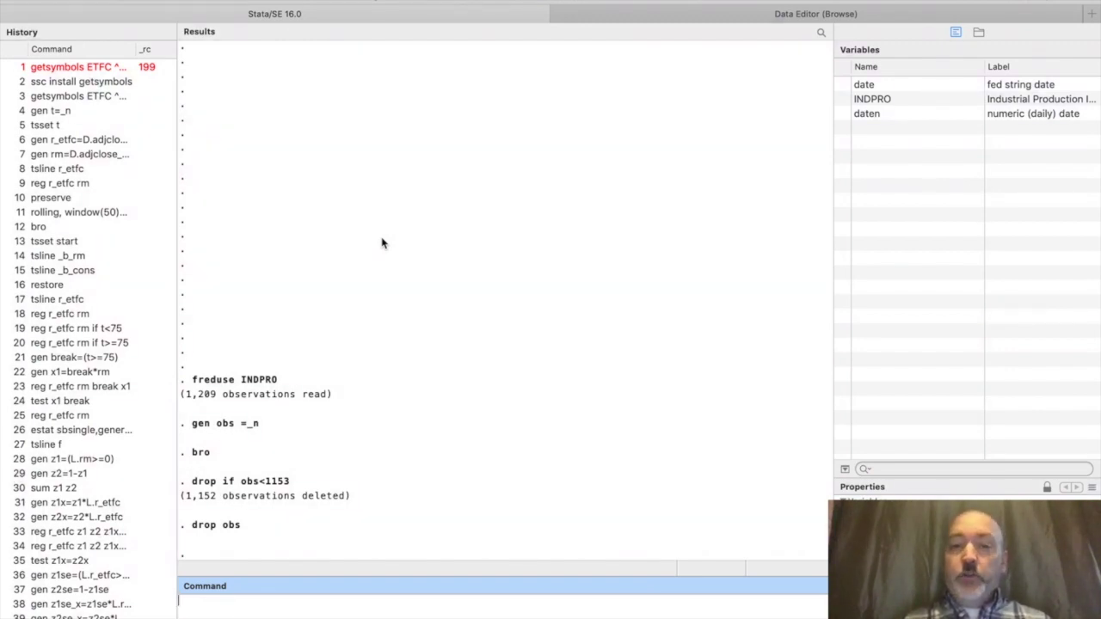
type("gen time=")
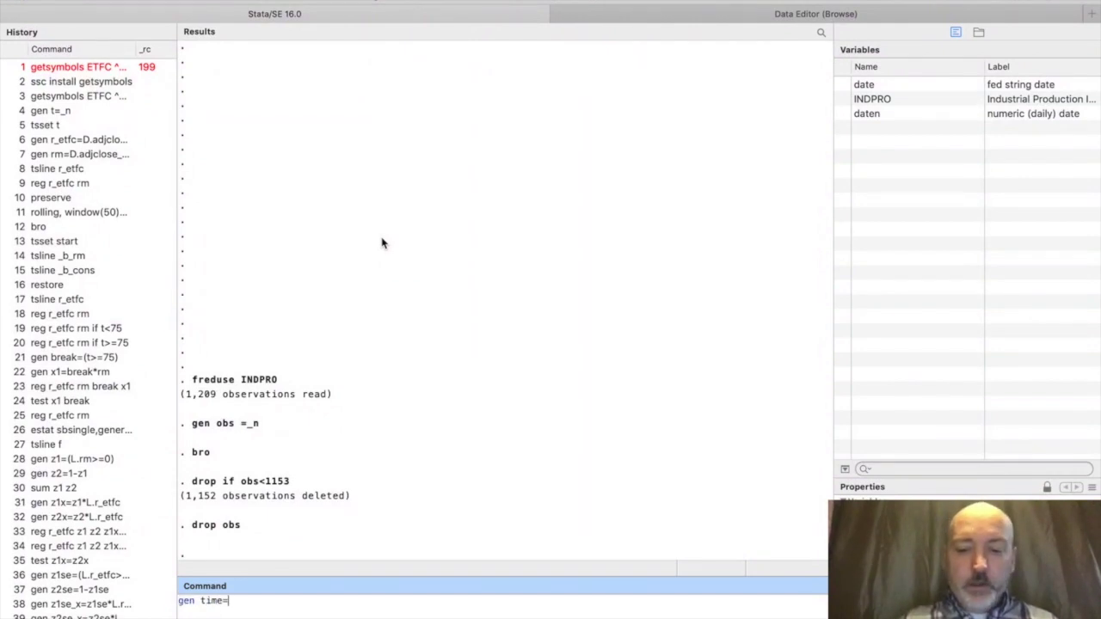
type("_n")
key("Return")
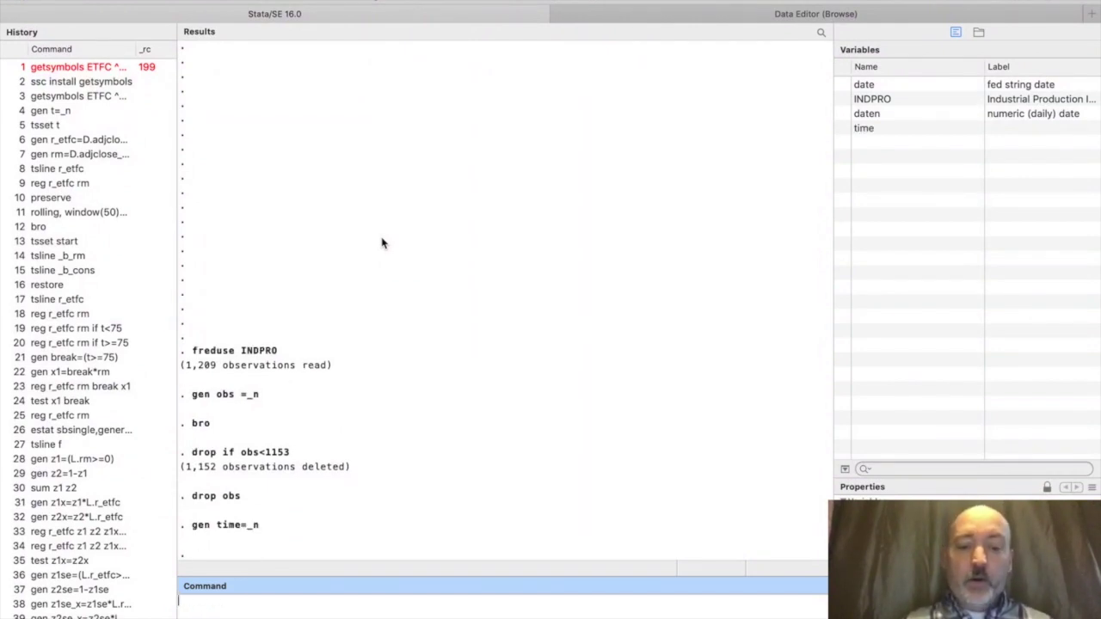
type("bro")
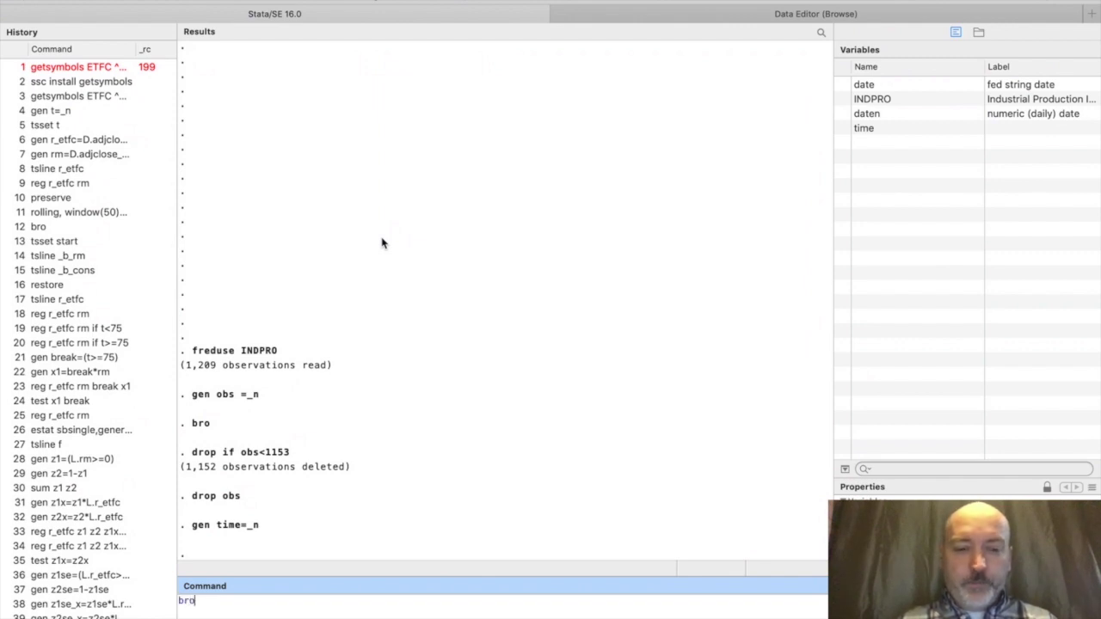
key("Return")
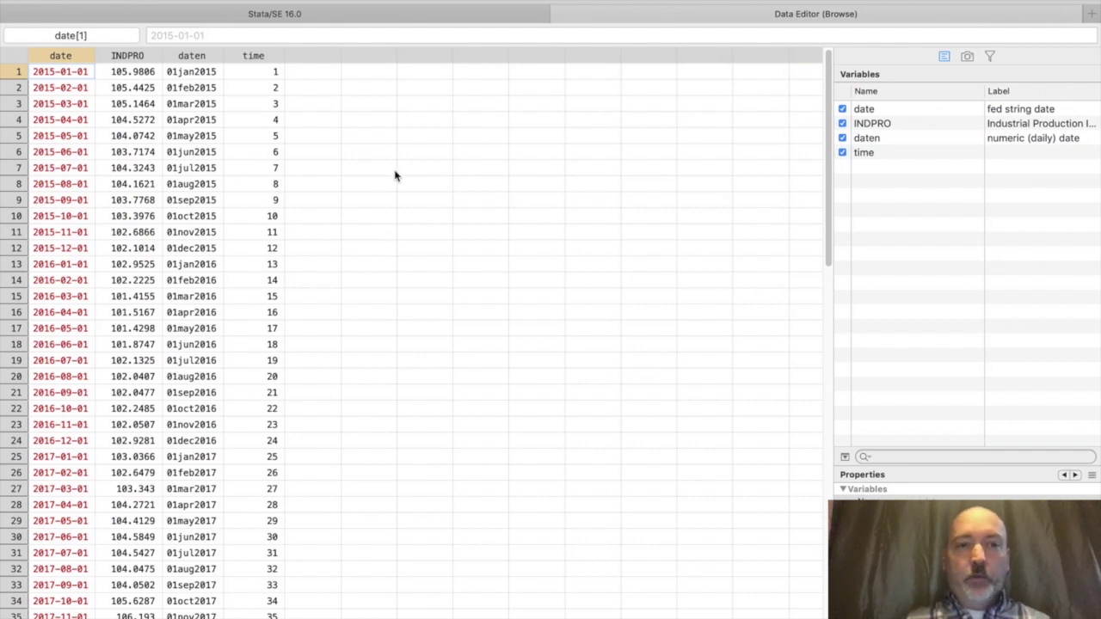
Save the trimmed dataset as inpro_ts.dta in the USF folder.
left_click(409, 19)
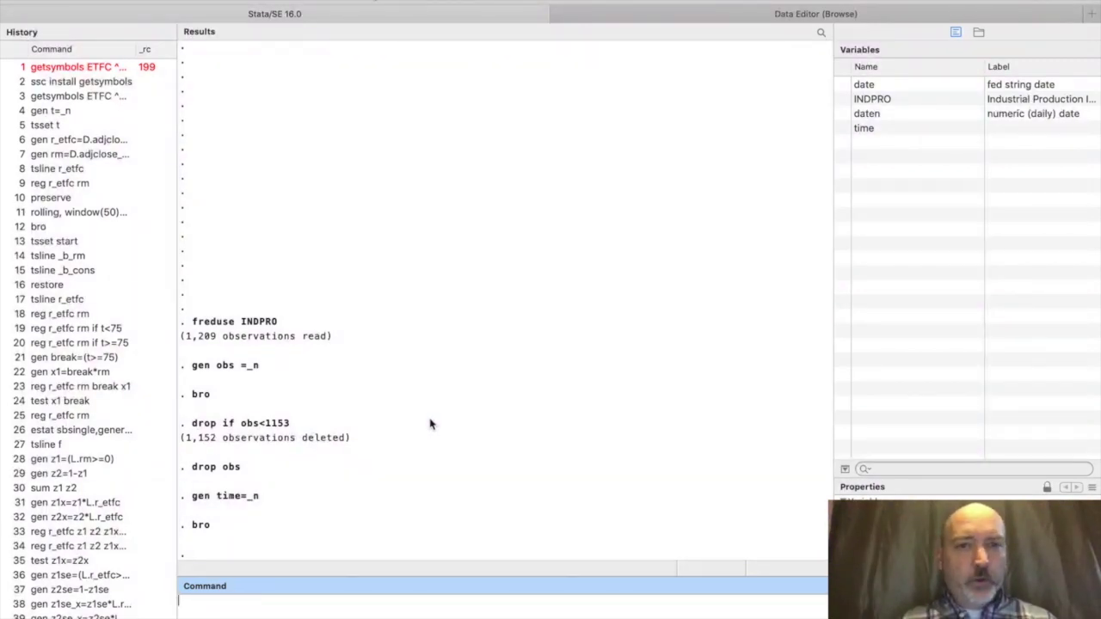
key("super+s")
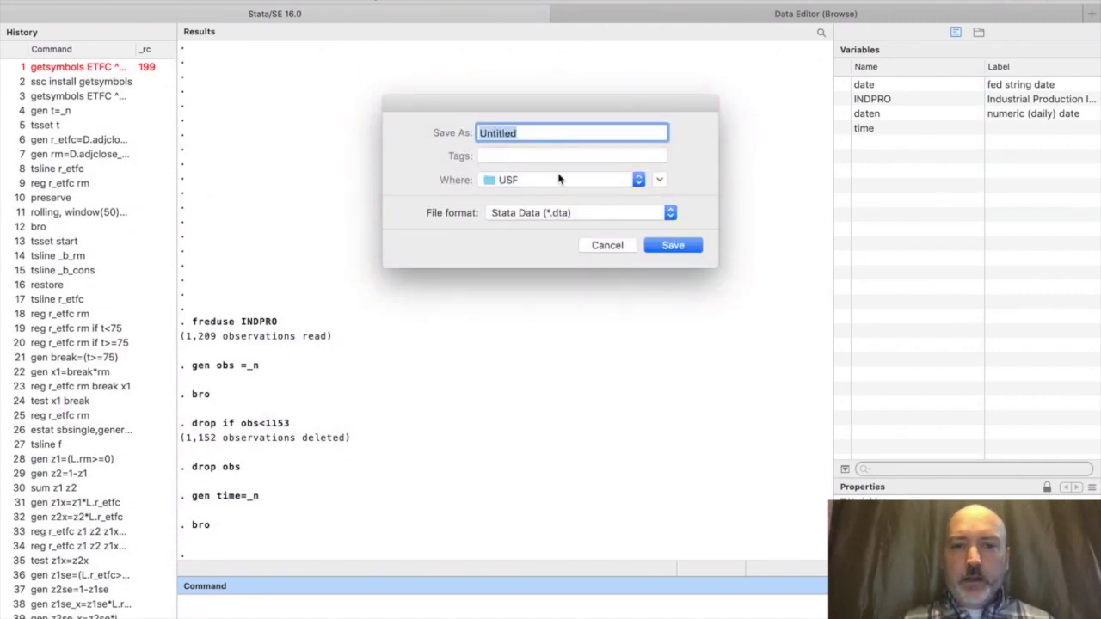
type("inpro")
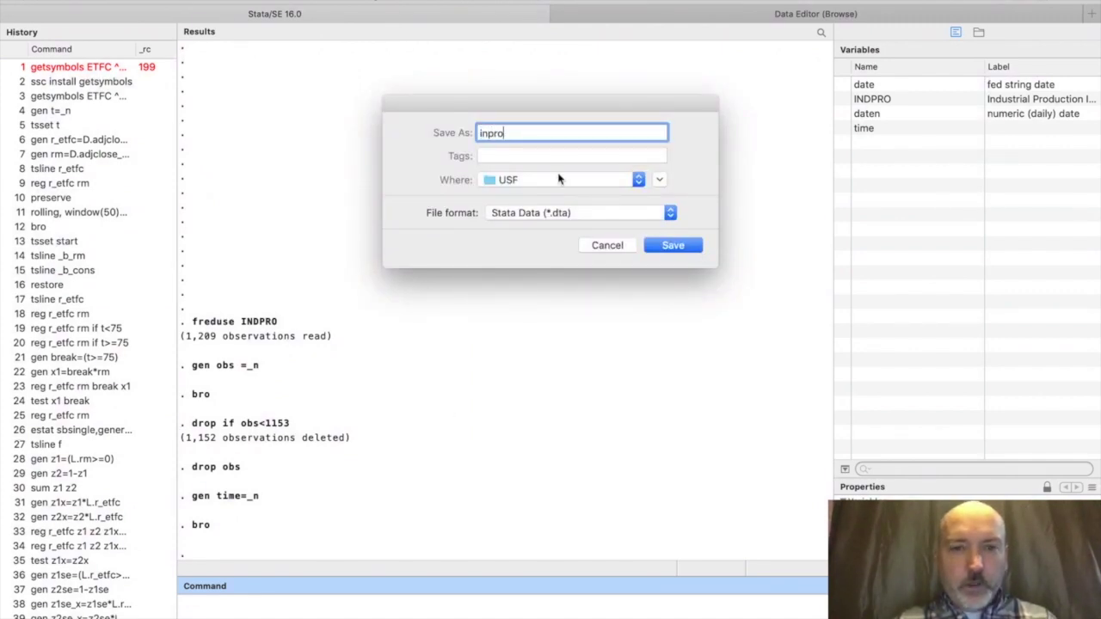
type("t")
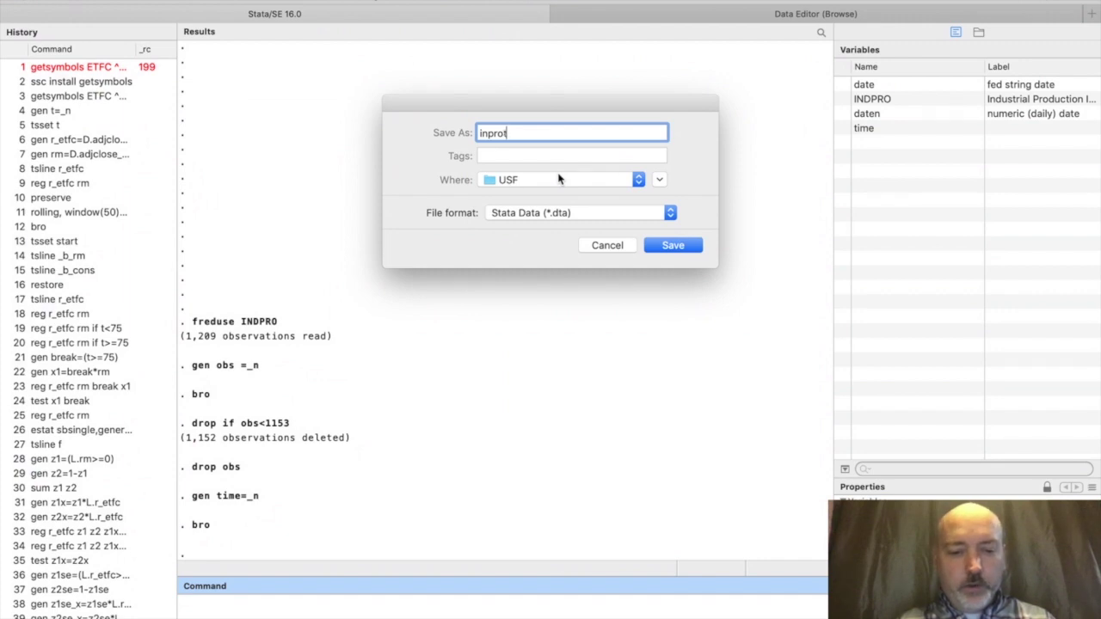
key("BackSpace")
type("_")
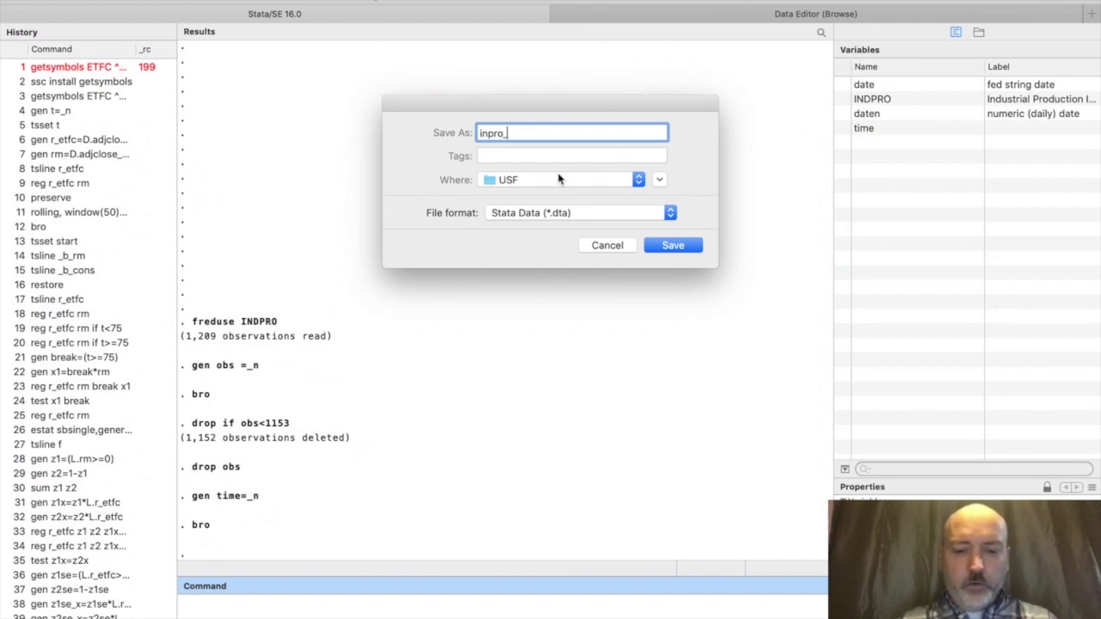
type("ts")
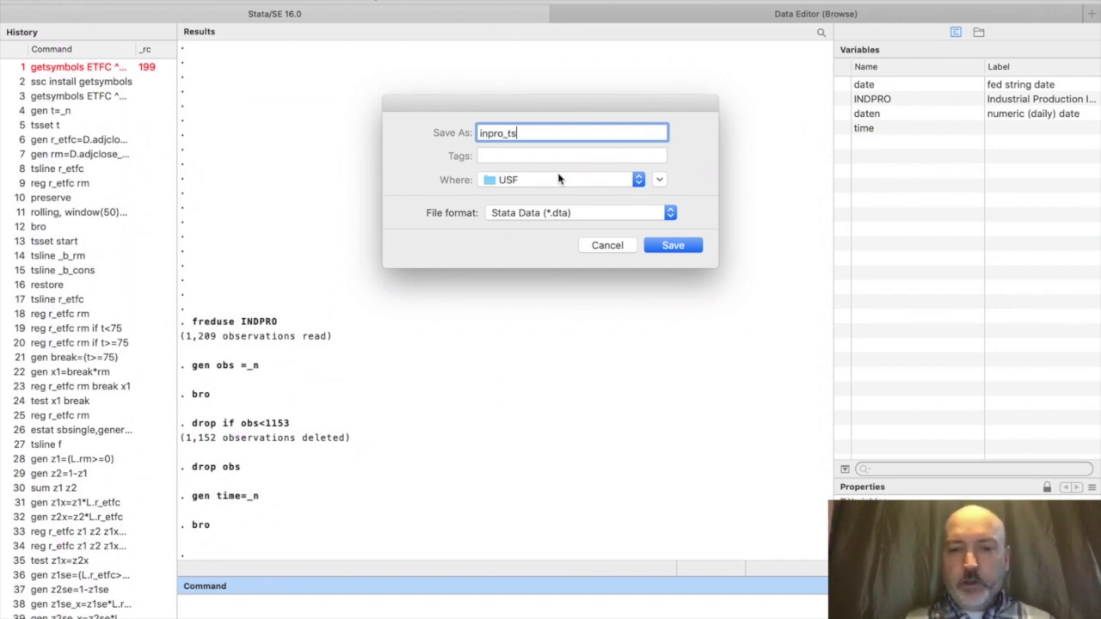
key("Return")
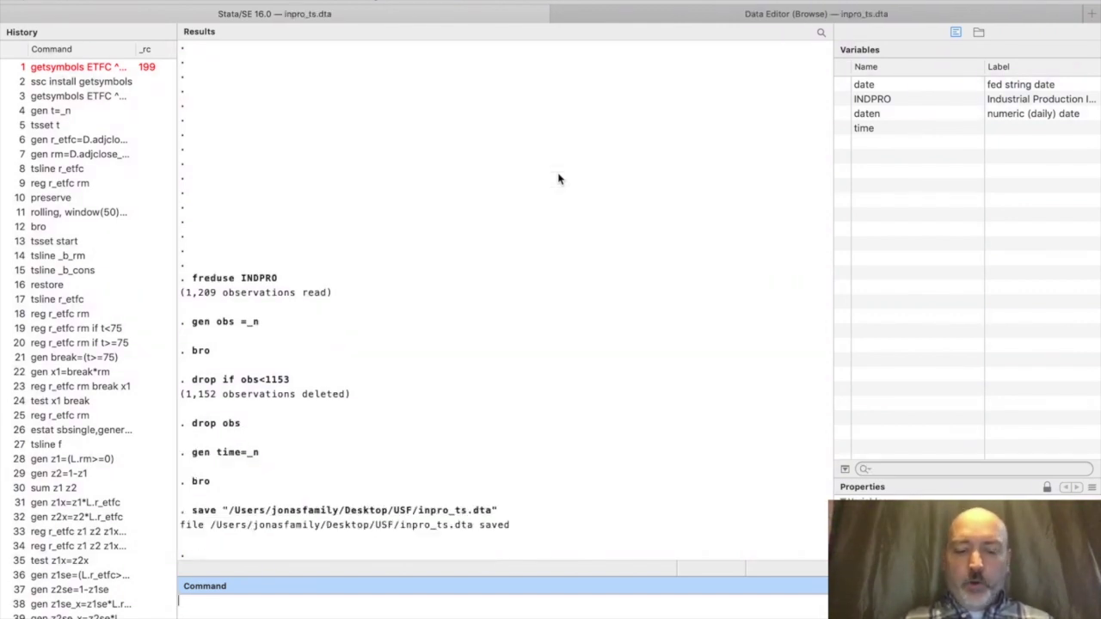
Clear memory and run getsymbols for ^gspc, etfc, bac and c, monthly from 2015, with price(adjustcolse).
type("clear")
key("Return")
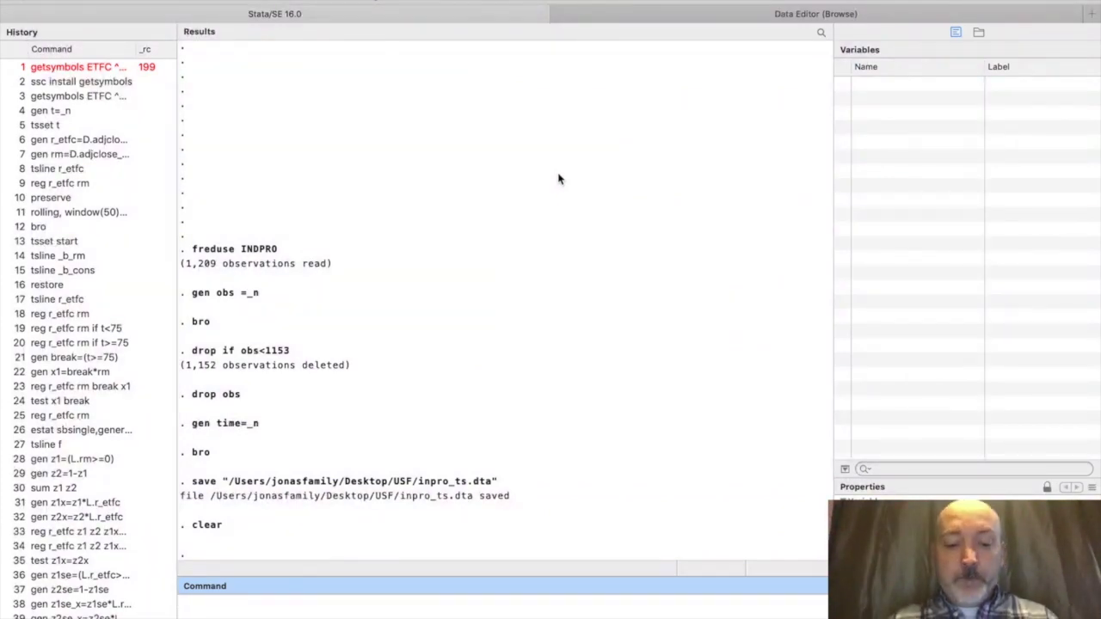
type("getsym")
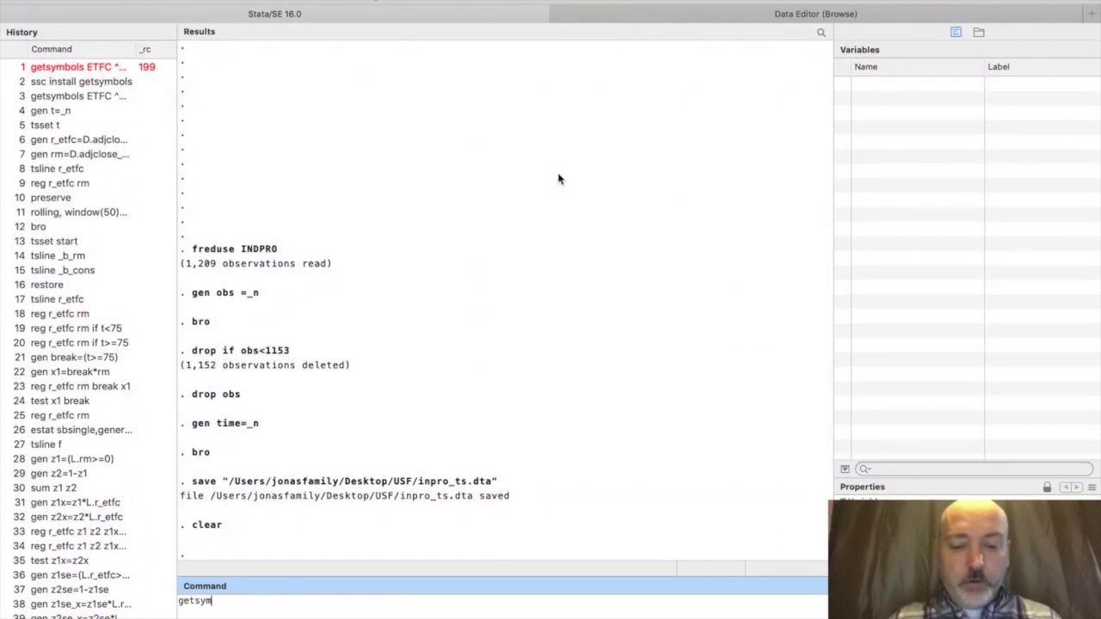
type("bols ")
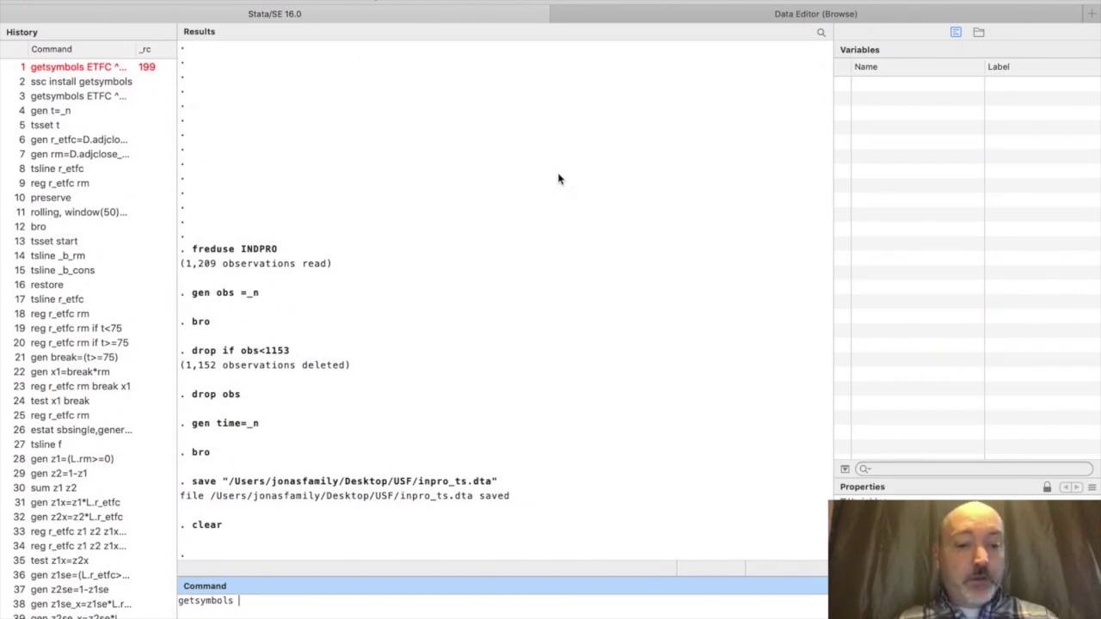
type("^")
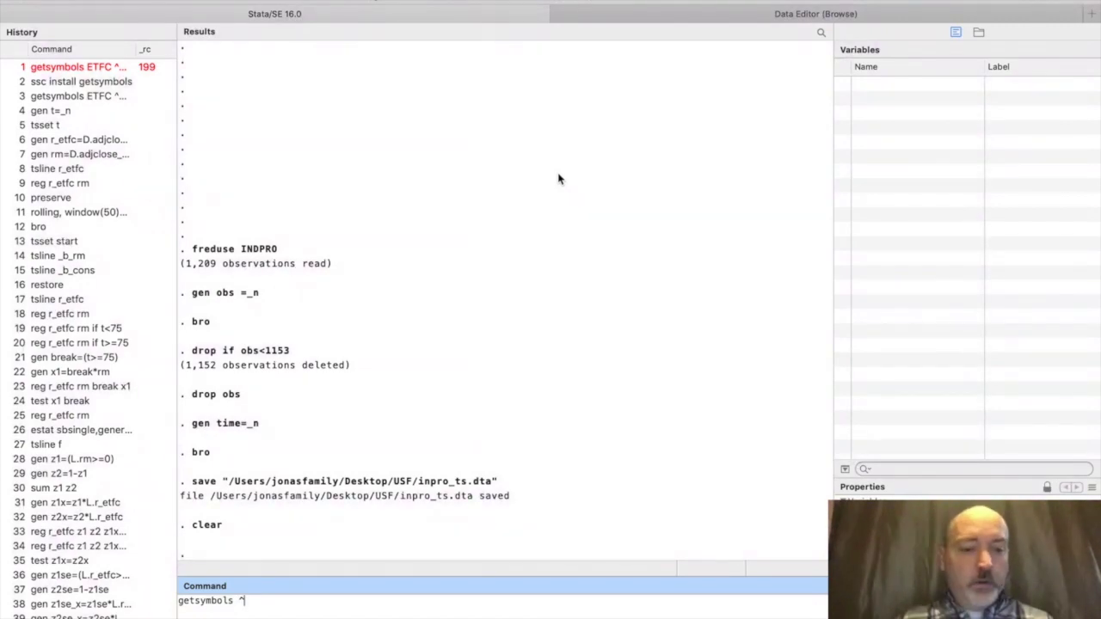
type("gspc ")
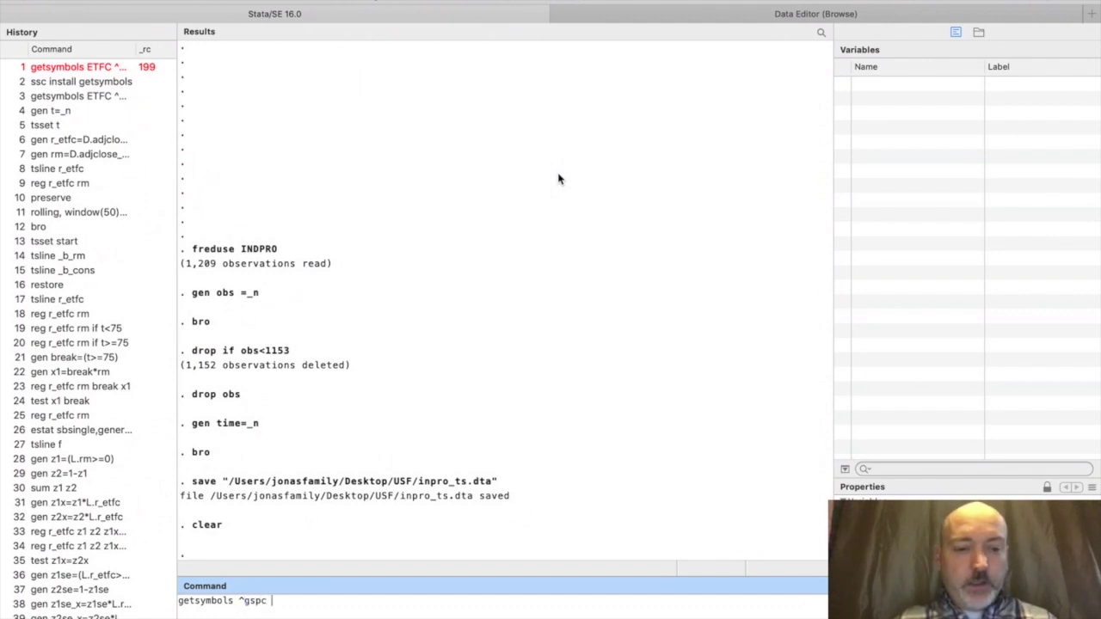
type("etfc ")
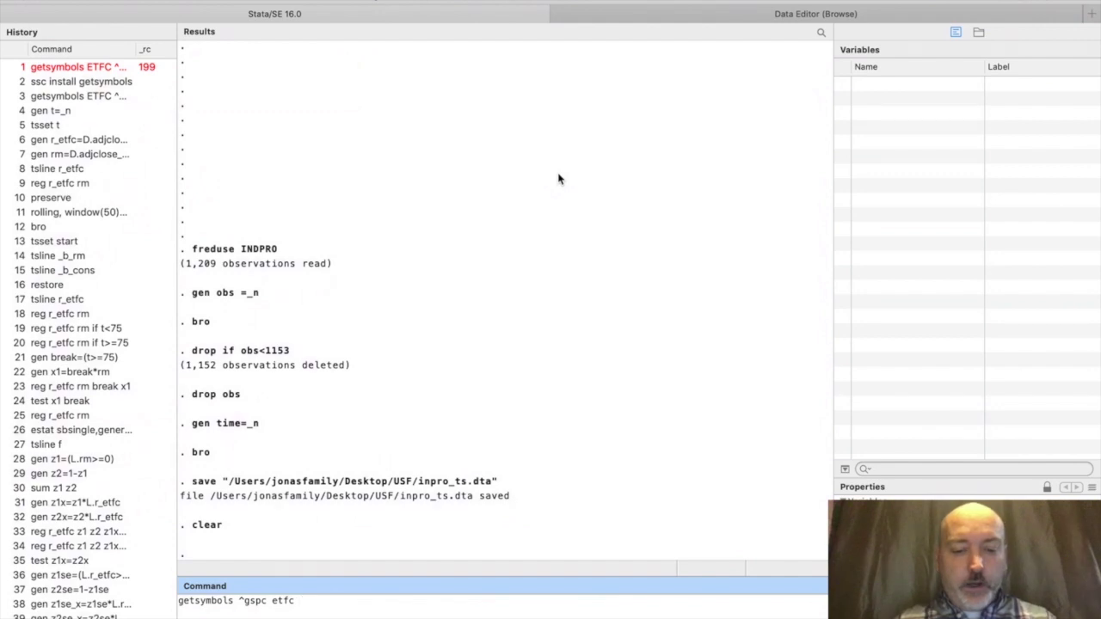
type("bac c")
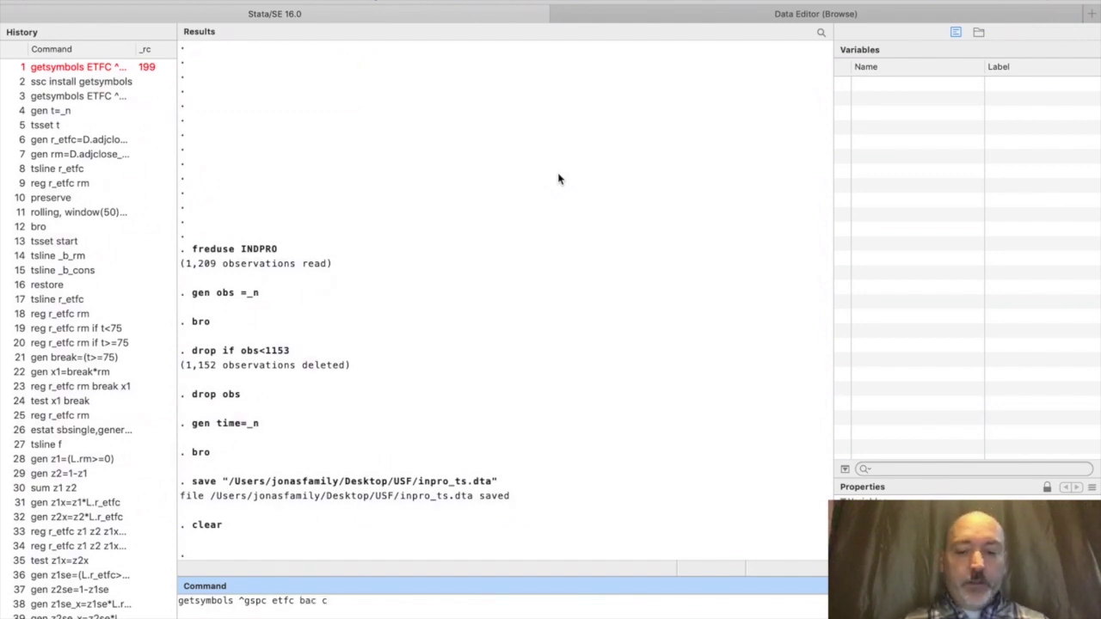
type(",")
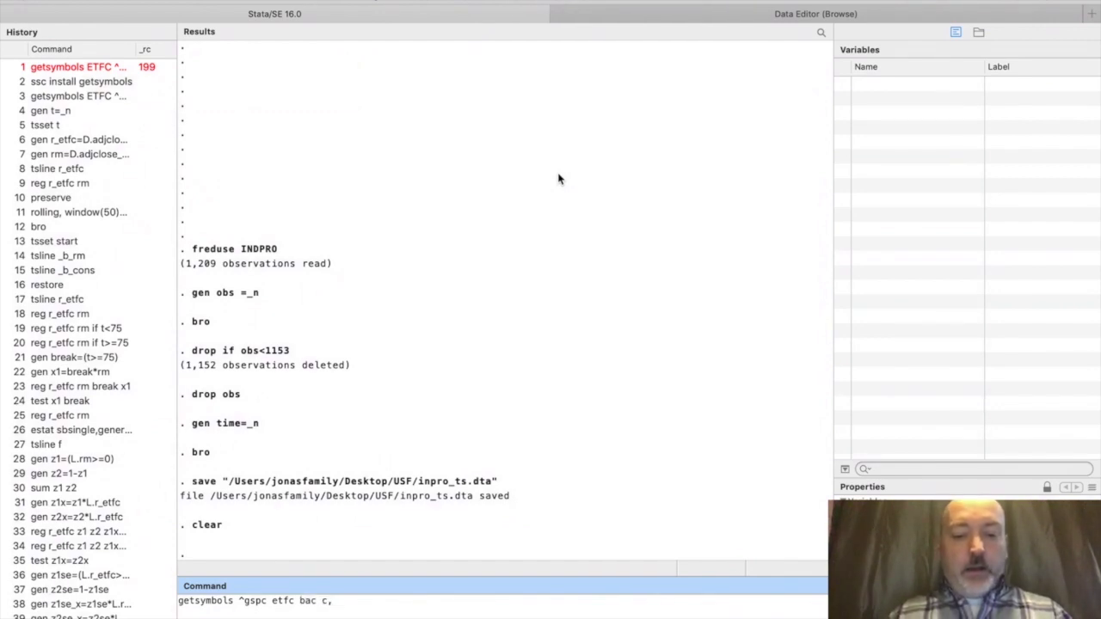
type("fy")
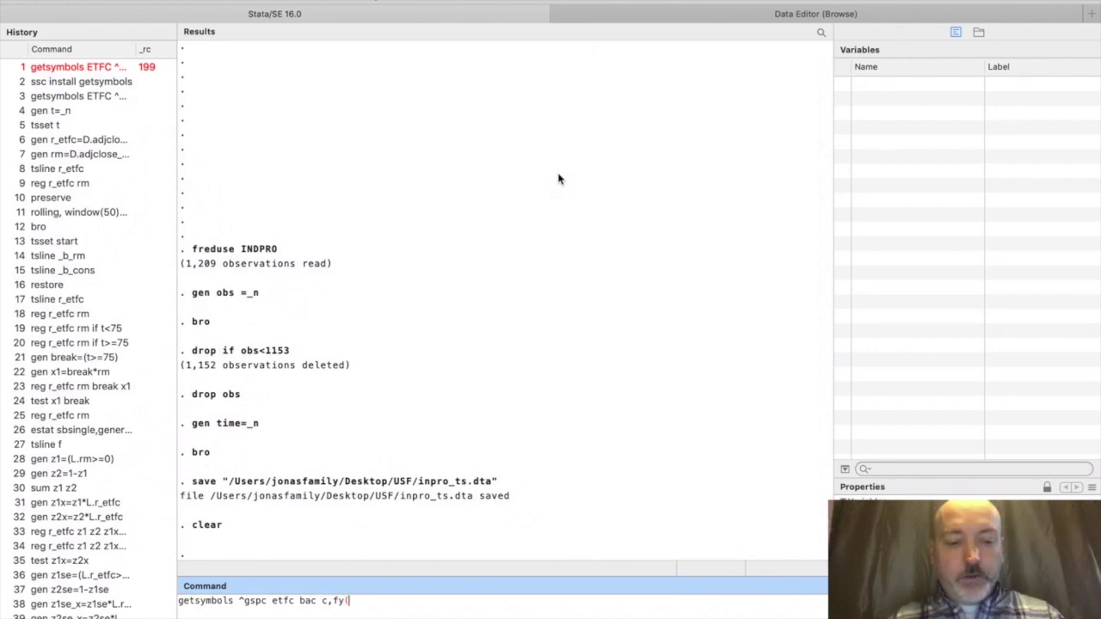
type("(2015) ")
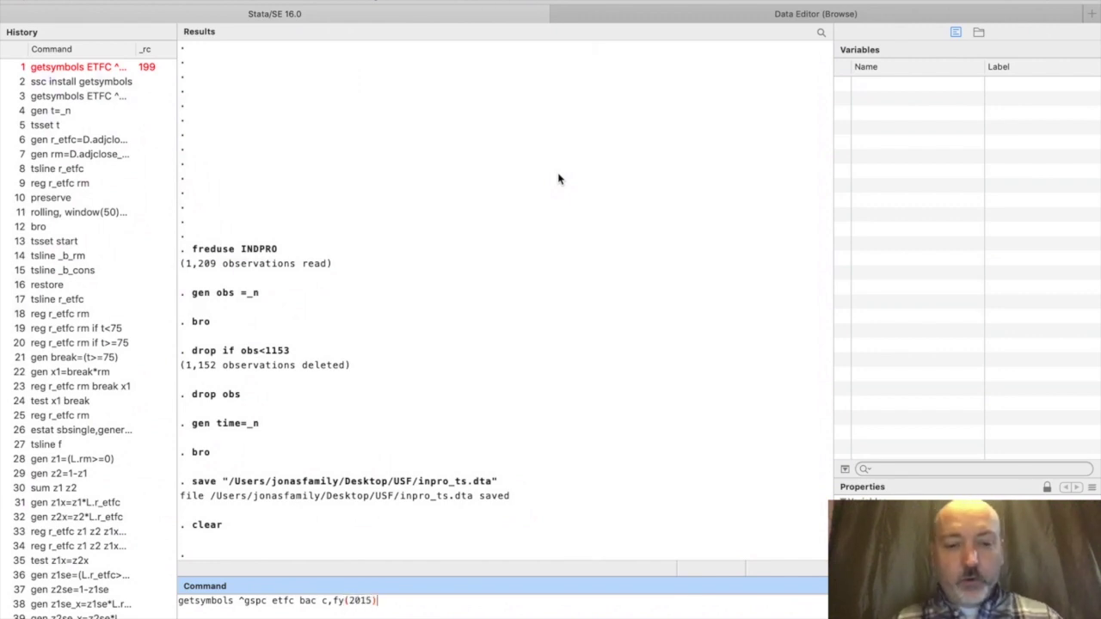
type("freq")
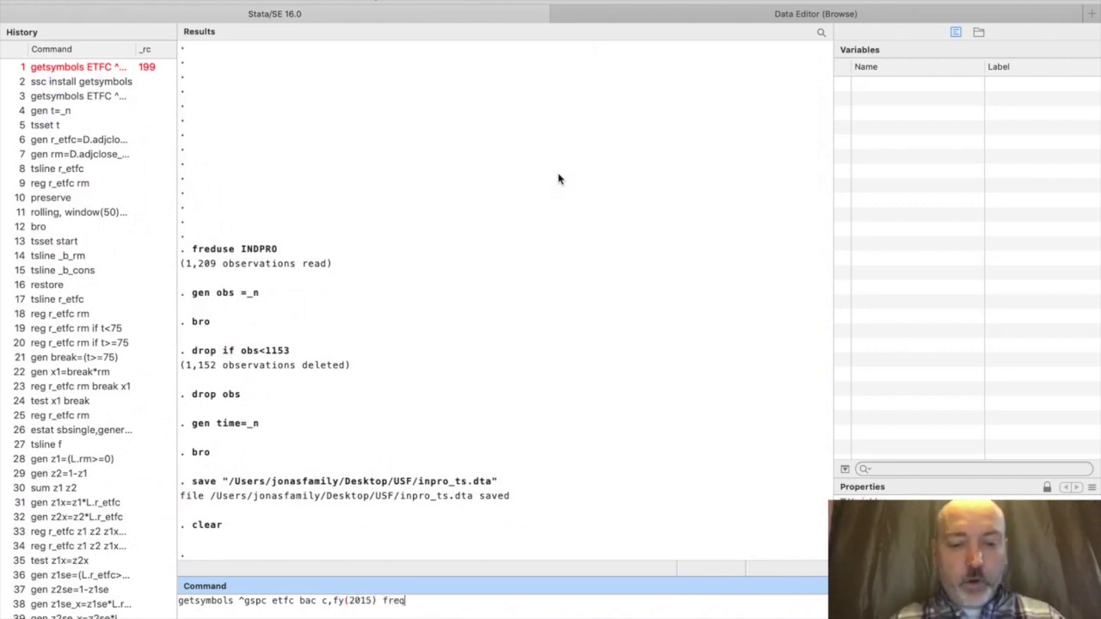
type("(m)")
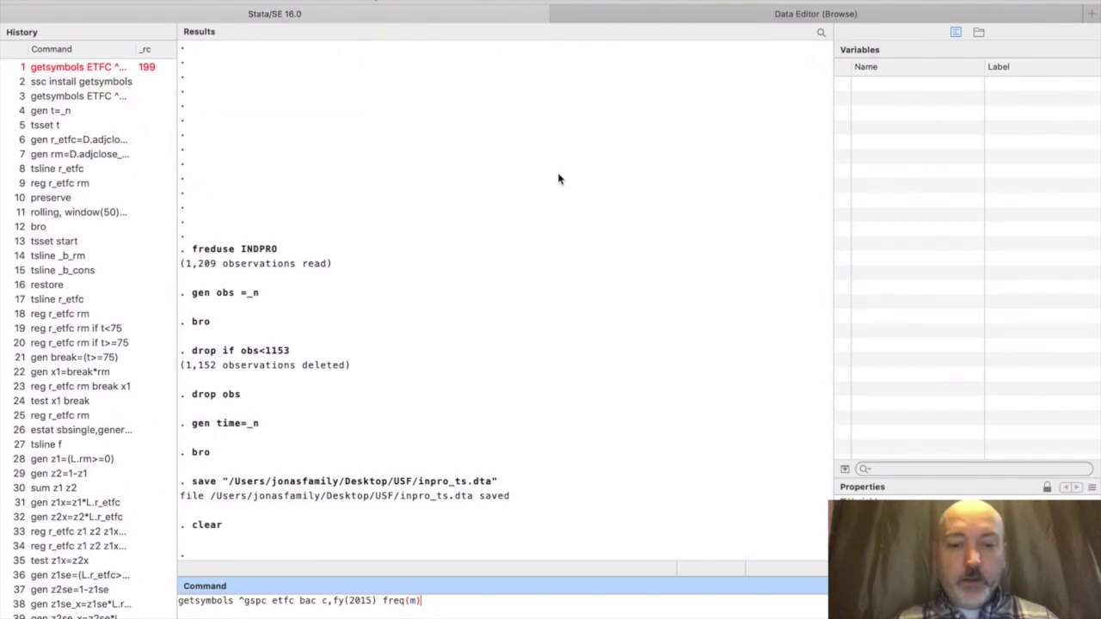
type(" yaho")
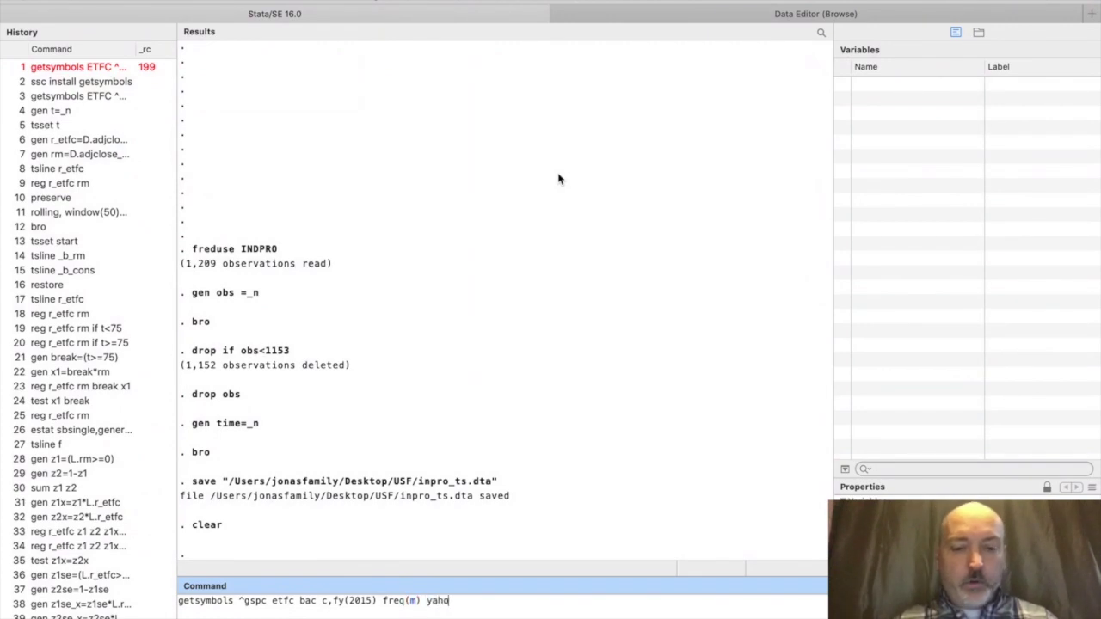
type("o")
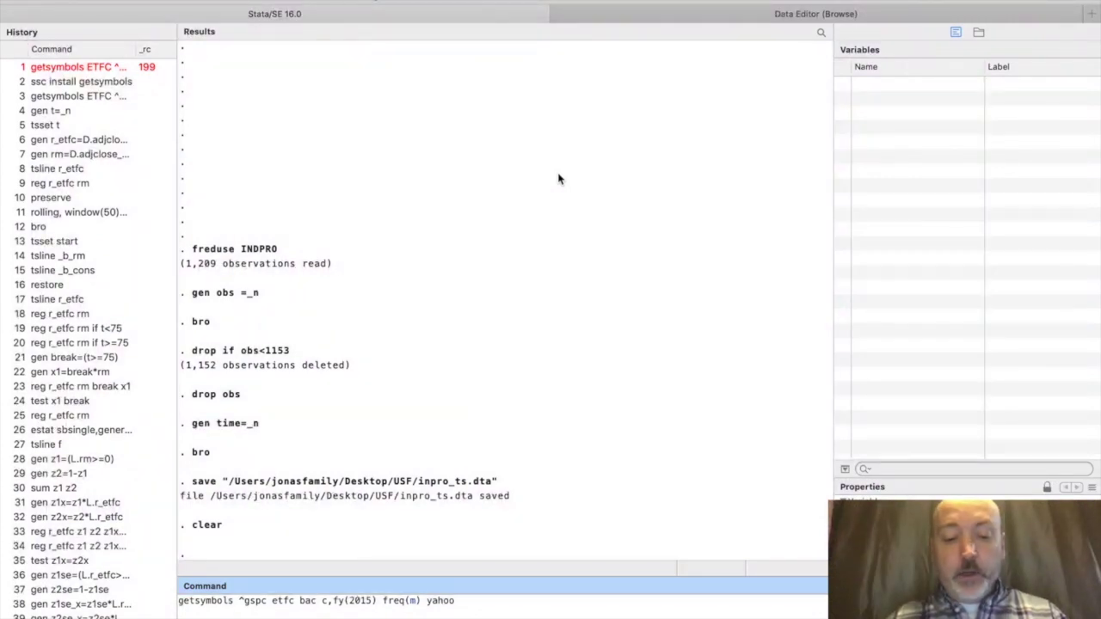
type("pr")
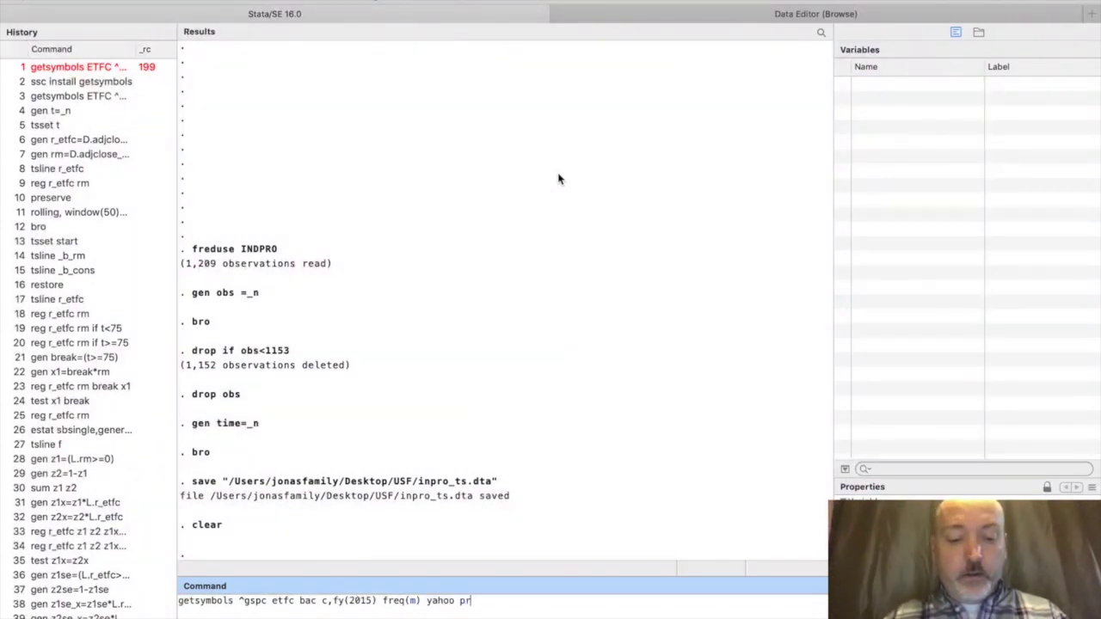
type("ice(")
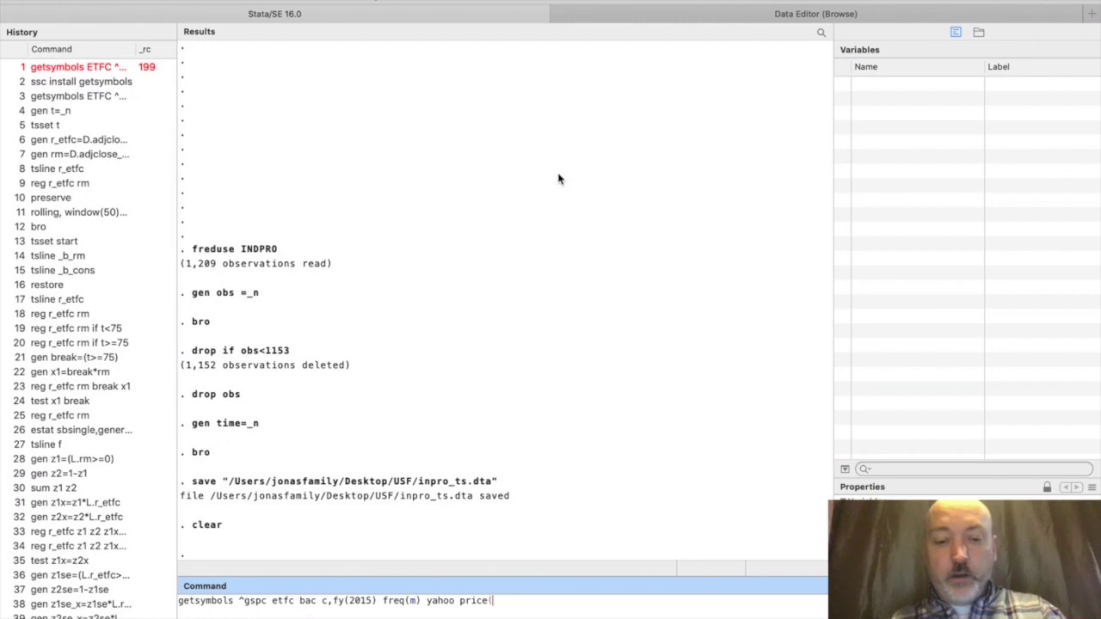
type("adju")
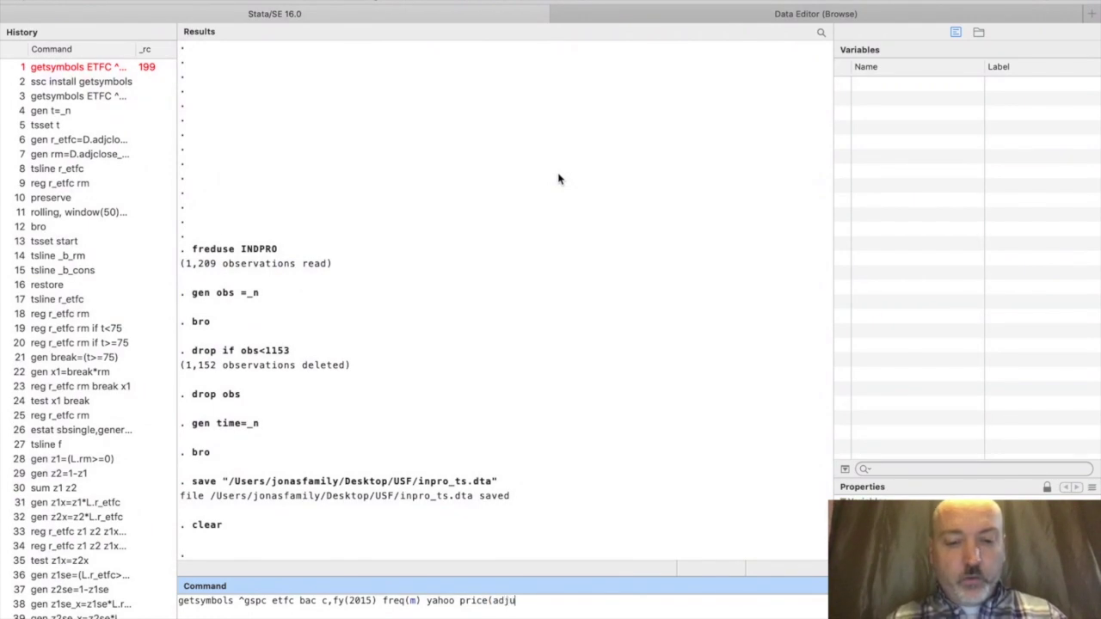
type("stco")
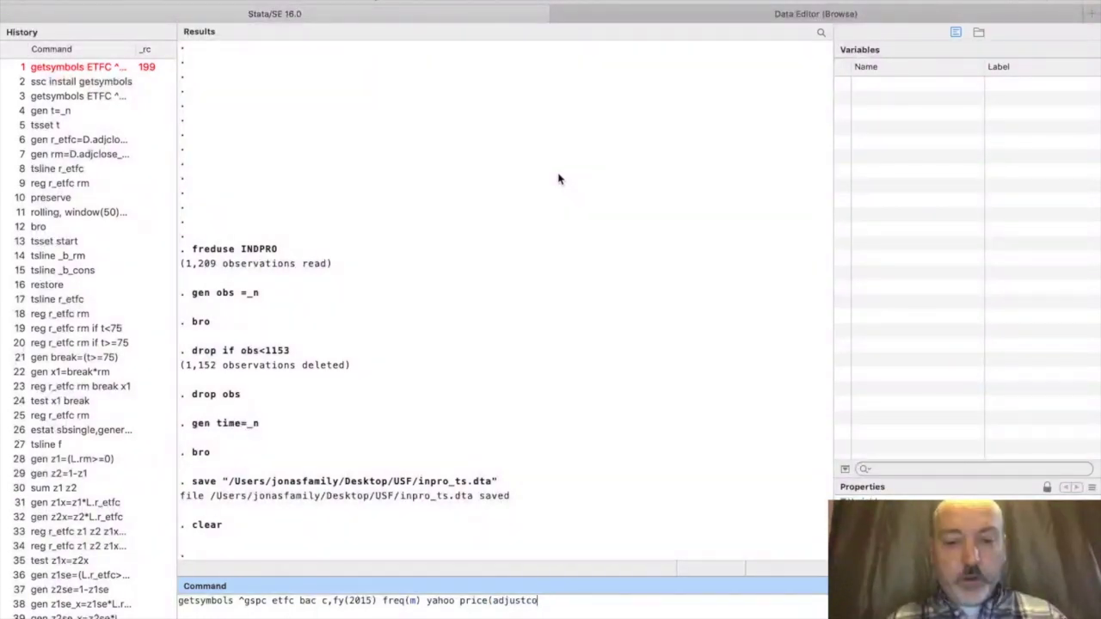
type("lse")
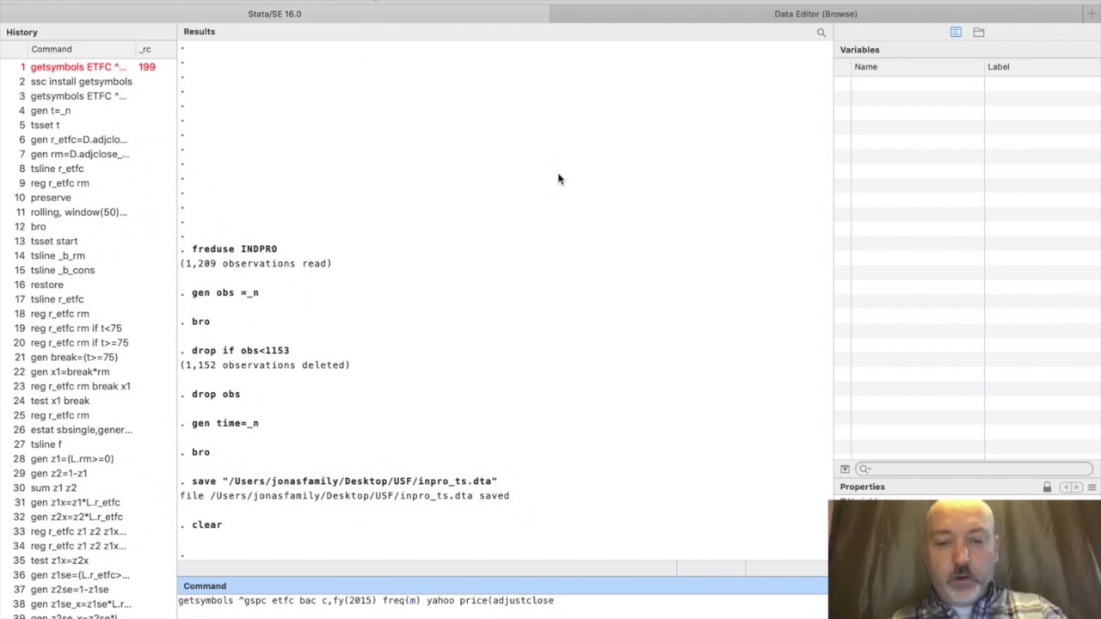
type(")")
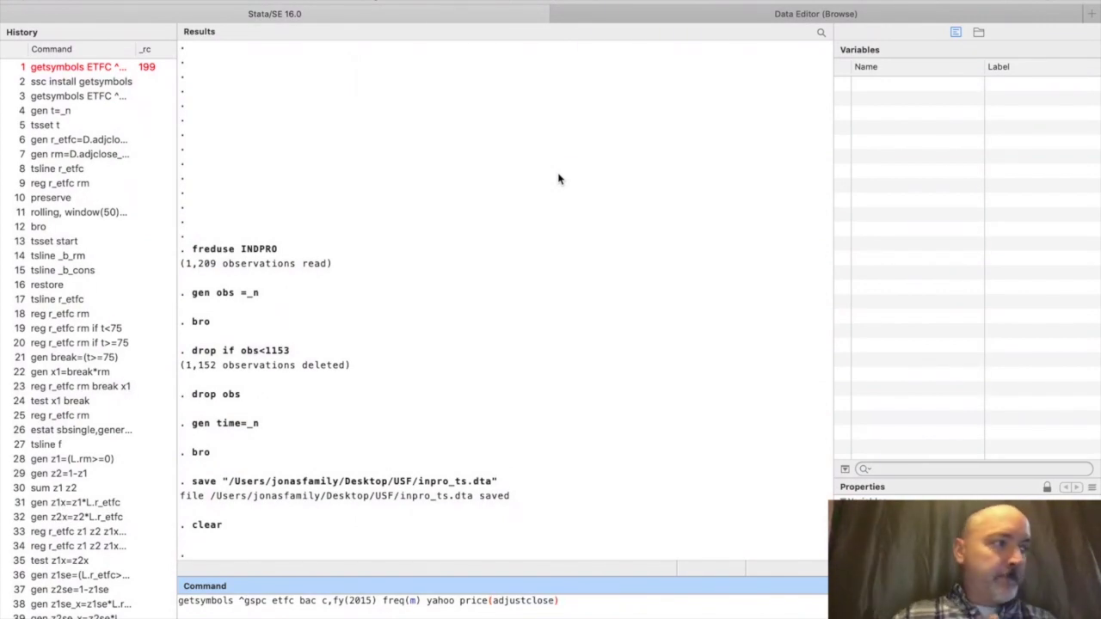
key("Return")
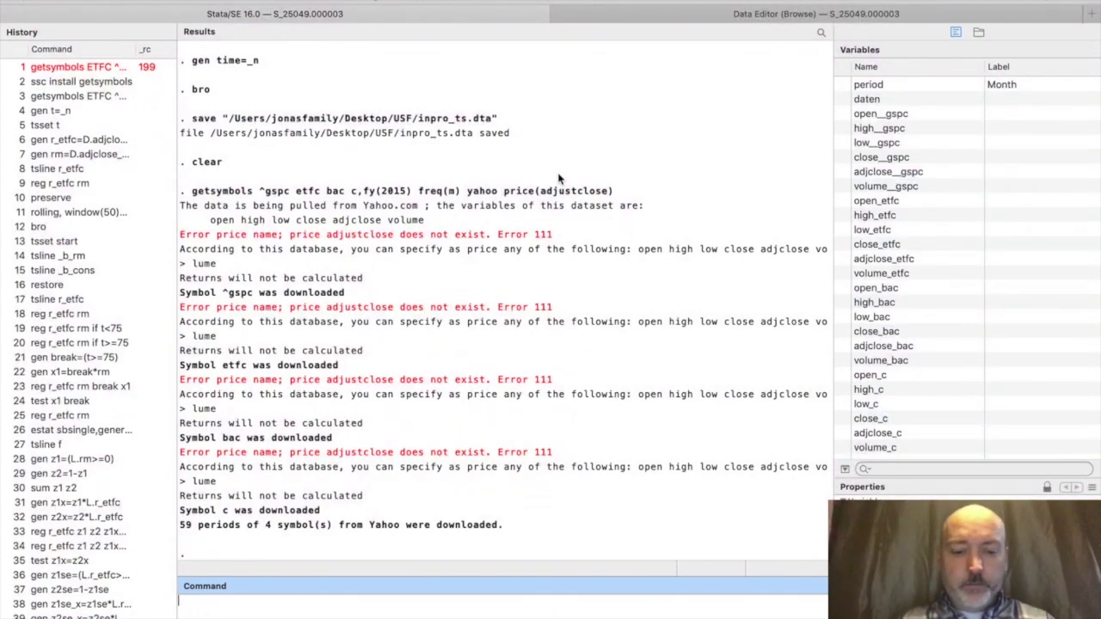
Clear memory and rerun the getsymbols download with the price option corrected to adjclose.
type("clear")
key("Return")
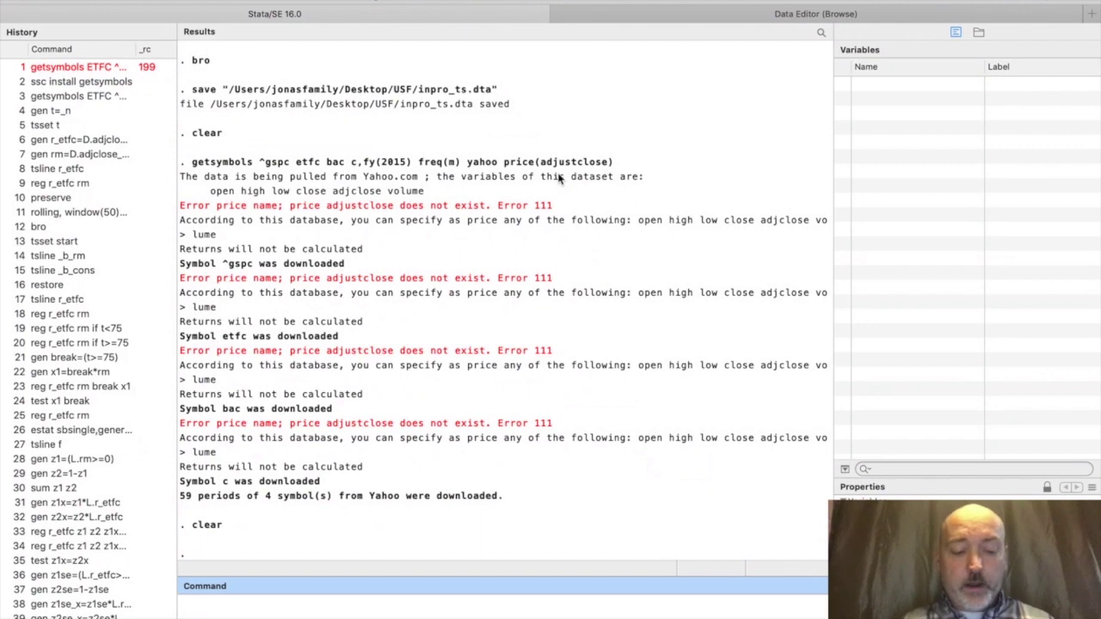
key("Page_Up")
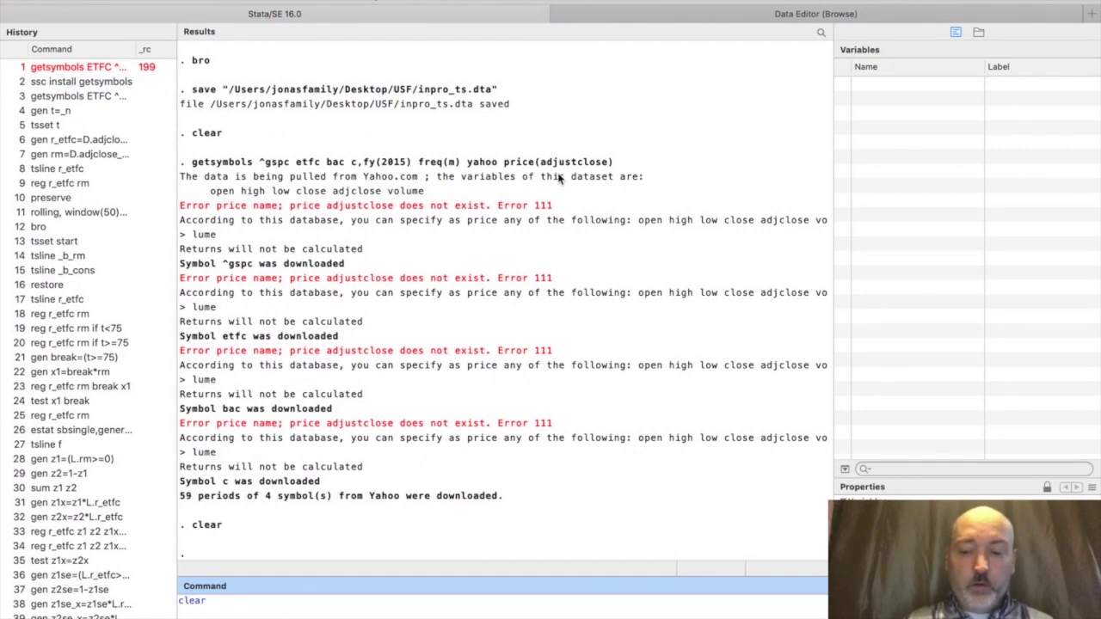
key("Page_Up")
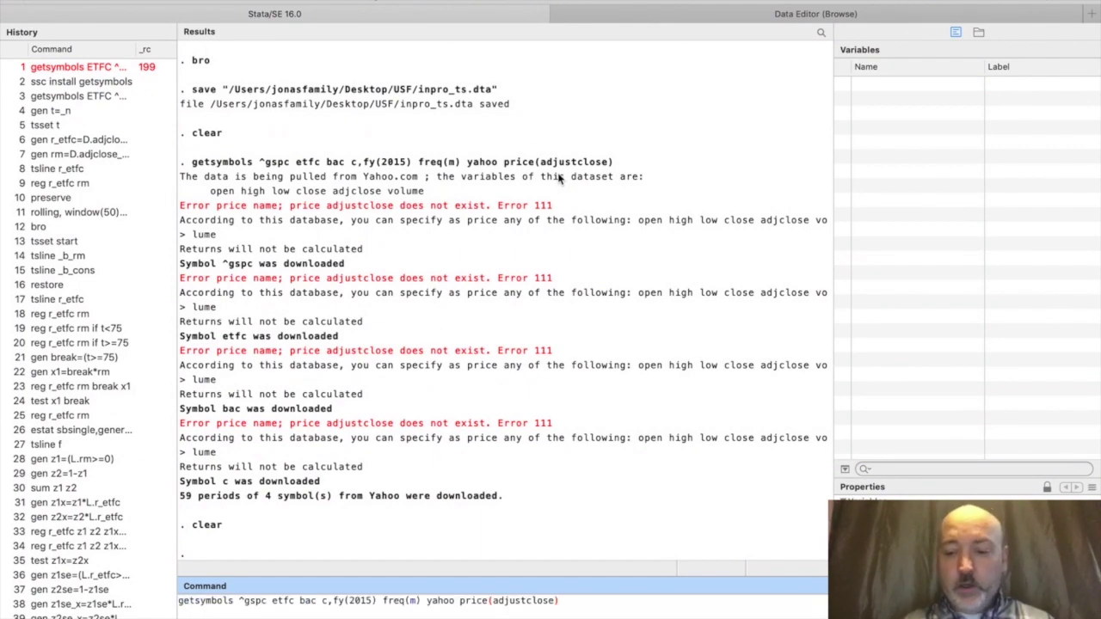
key("Left")
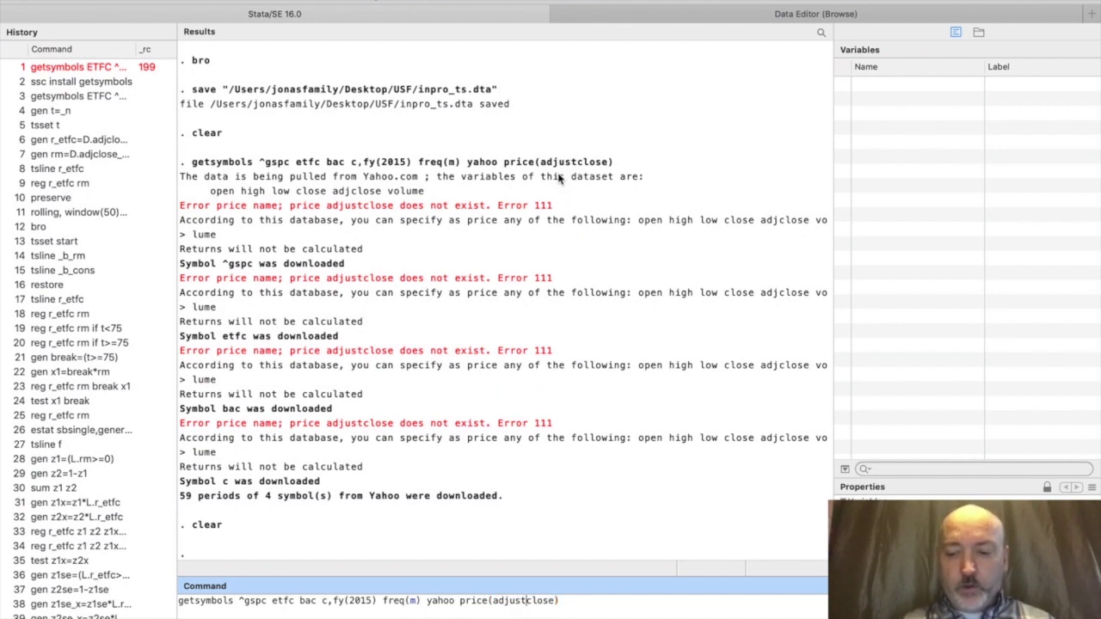
key("BackSpace")
key("BackSpace")
key("BackSpace")
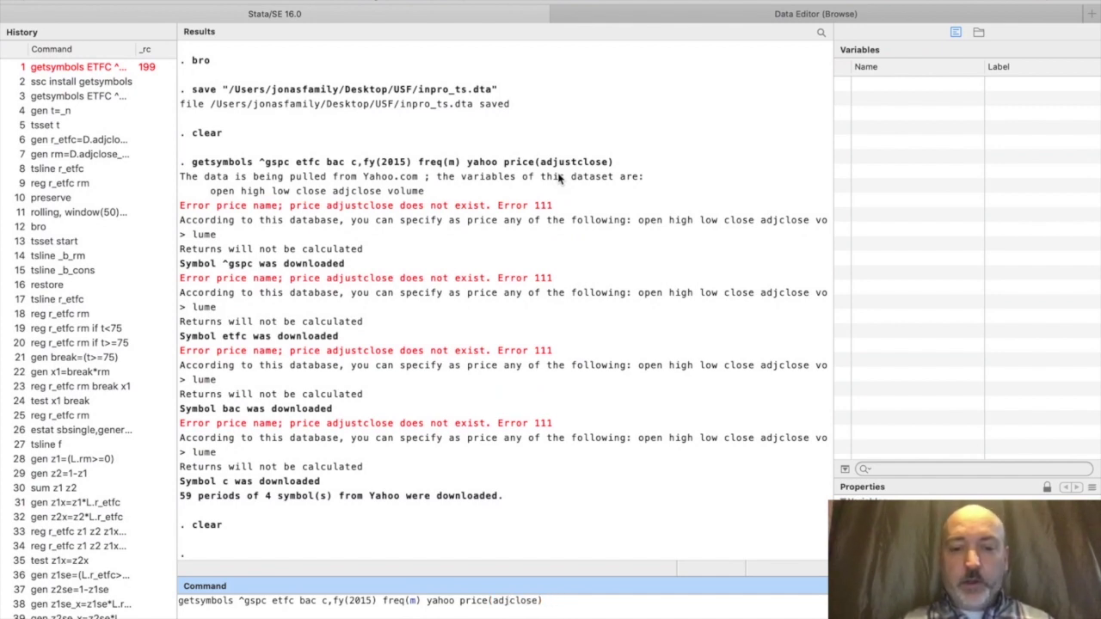
left_click(553, 609)
key("Return")
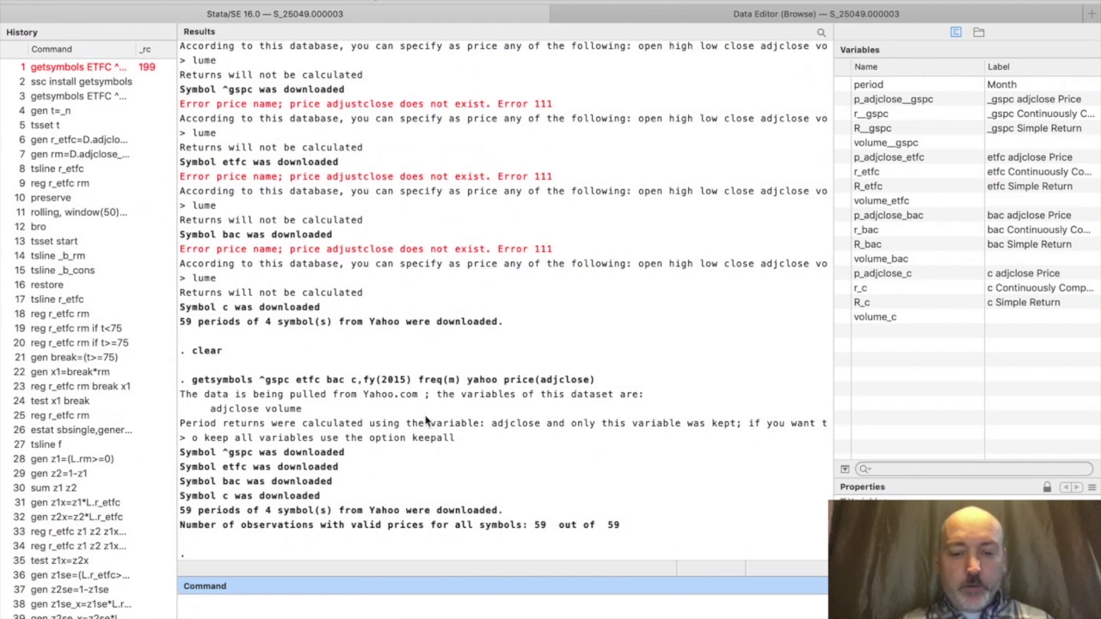
type("bor")
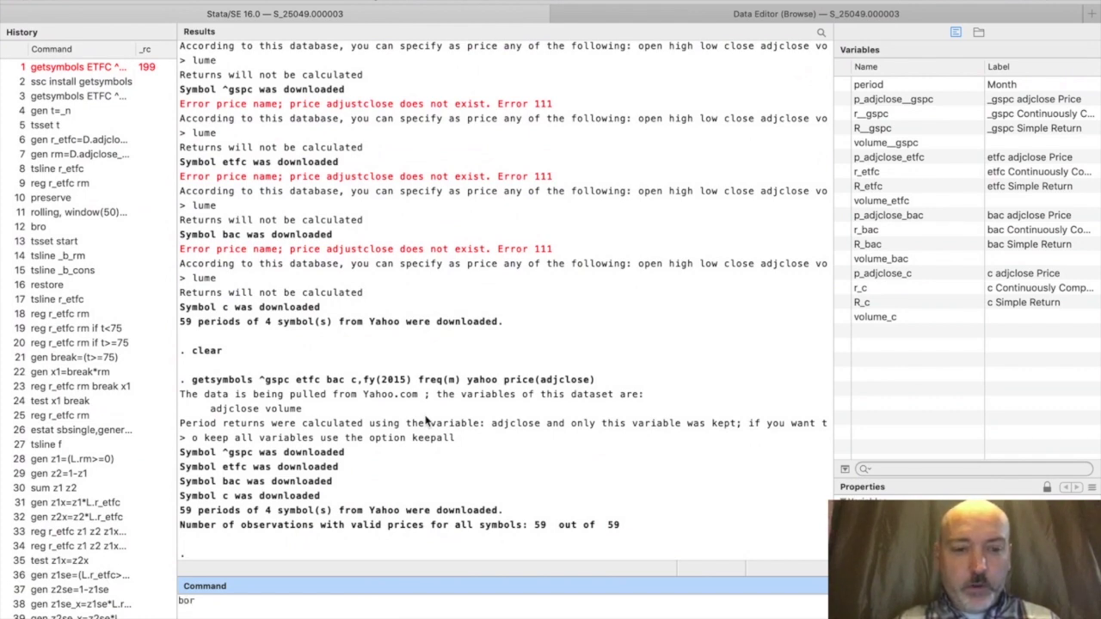
key("BackSpace")
key("BackSpace")
type("ro")
key("Return")
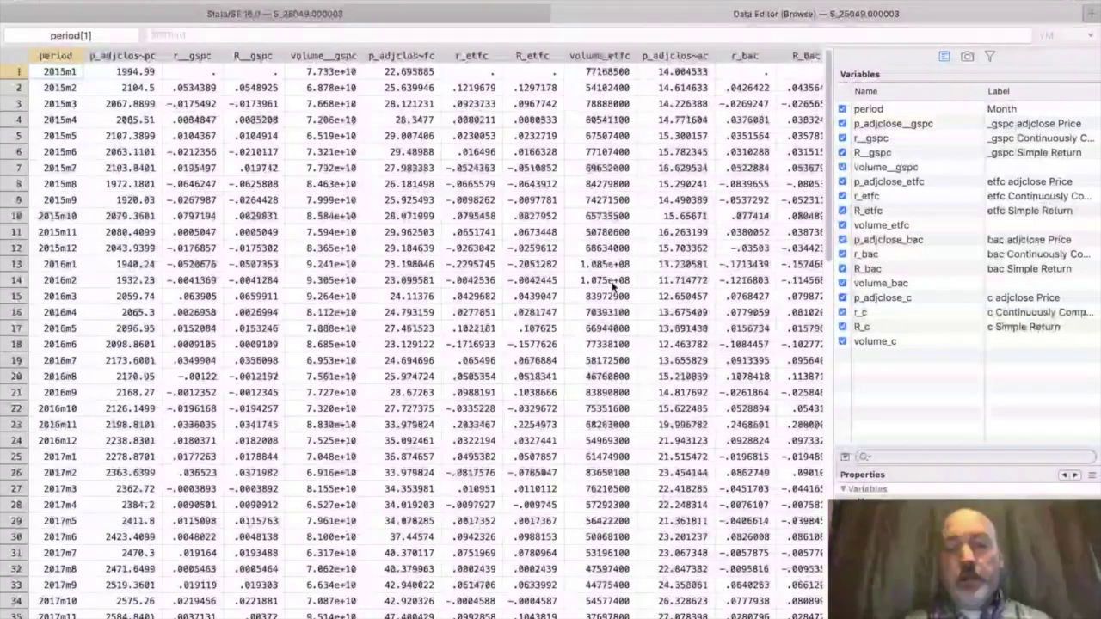
left_click(466, 21)
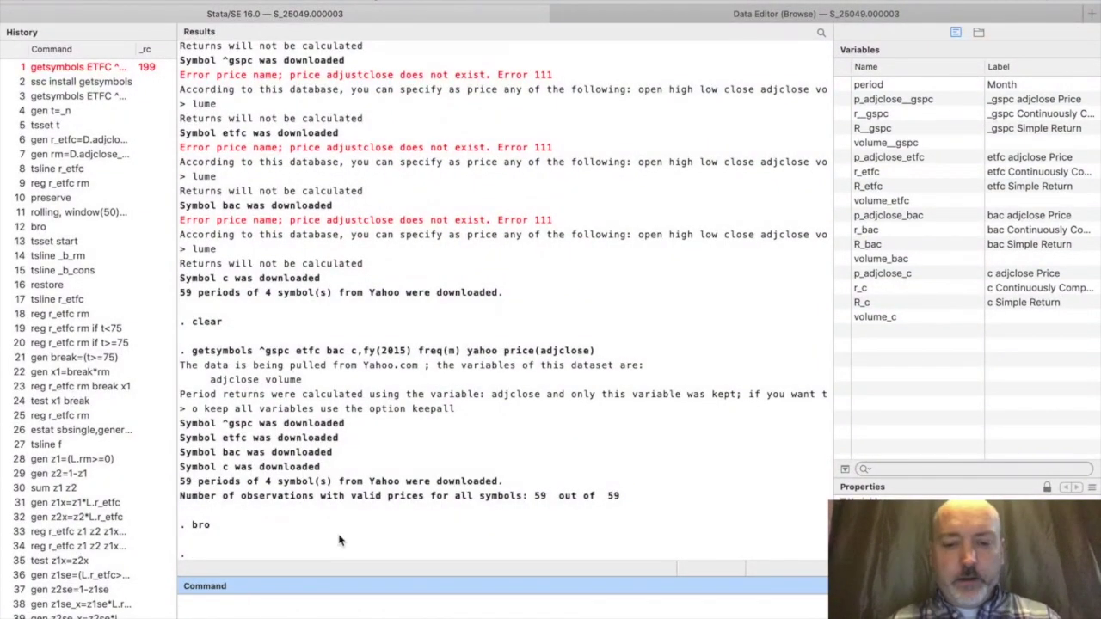
Drop the p_adjclose and r_ variables for ^gspc, etfc, bac and c.
type("drop")
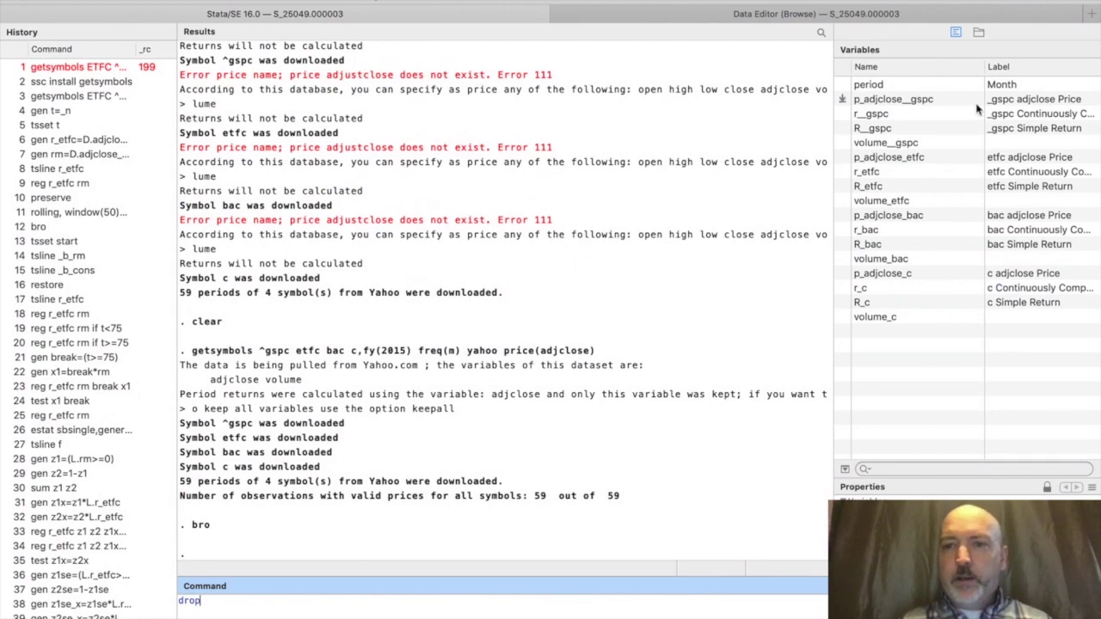
double_click(902, 100)
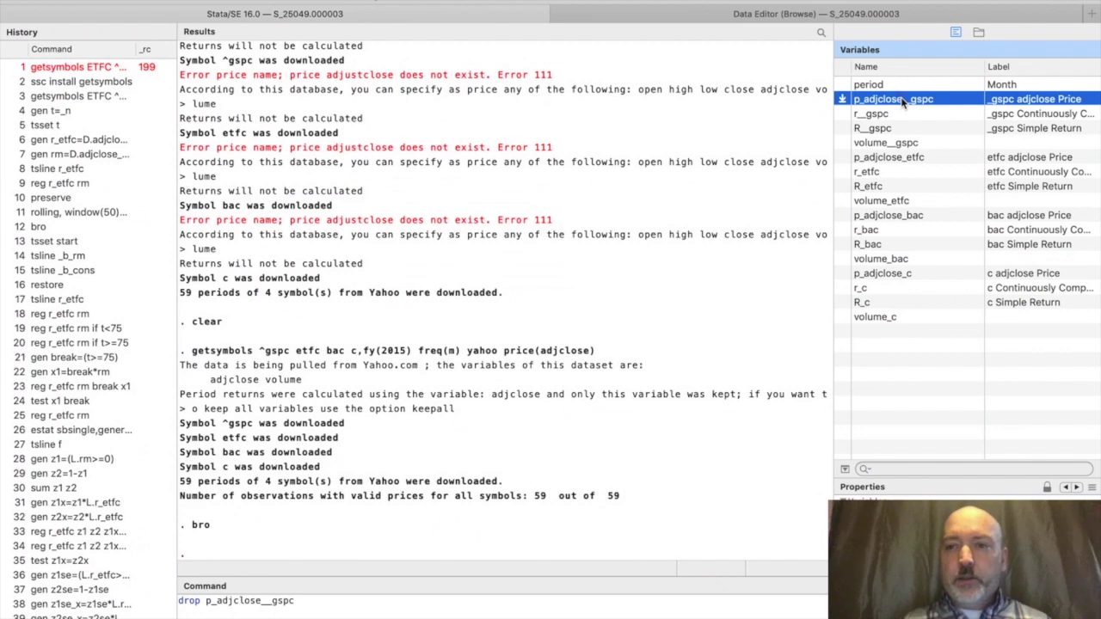
double_click(901, 113)
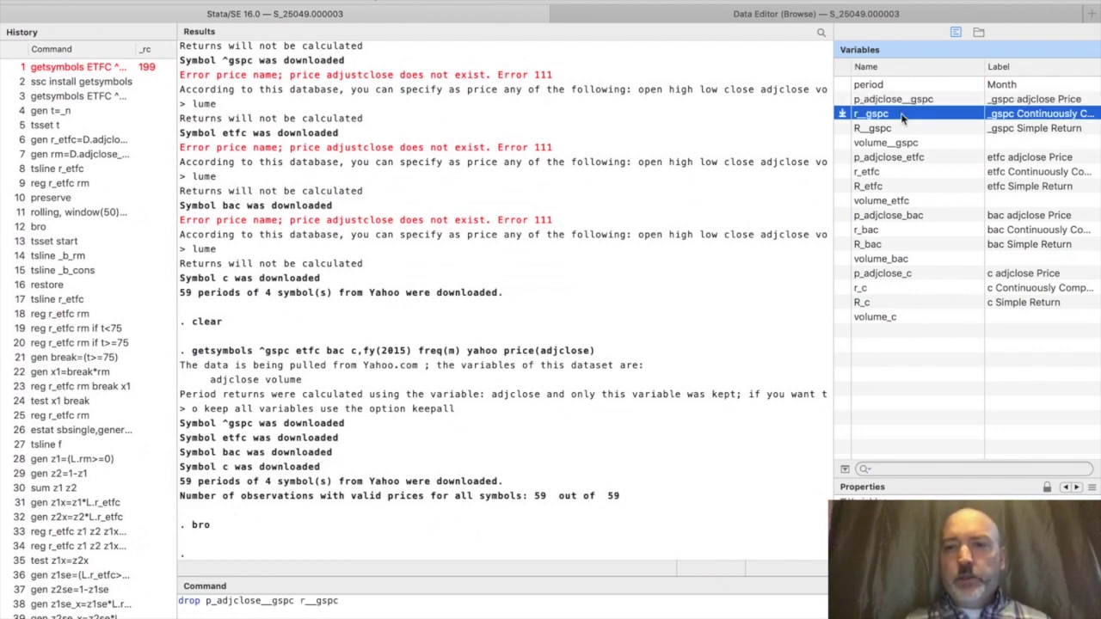
double_click(933, 159)
double_click(932, 173)
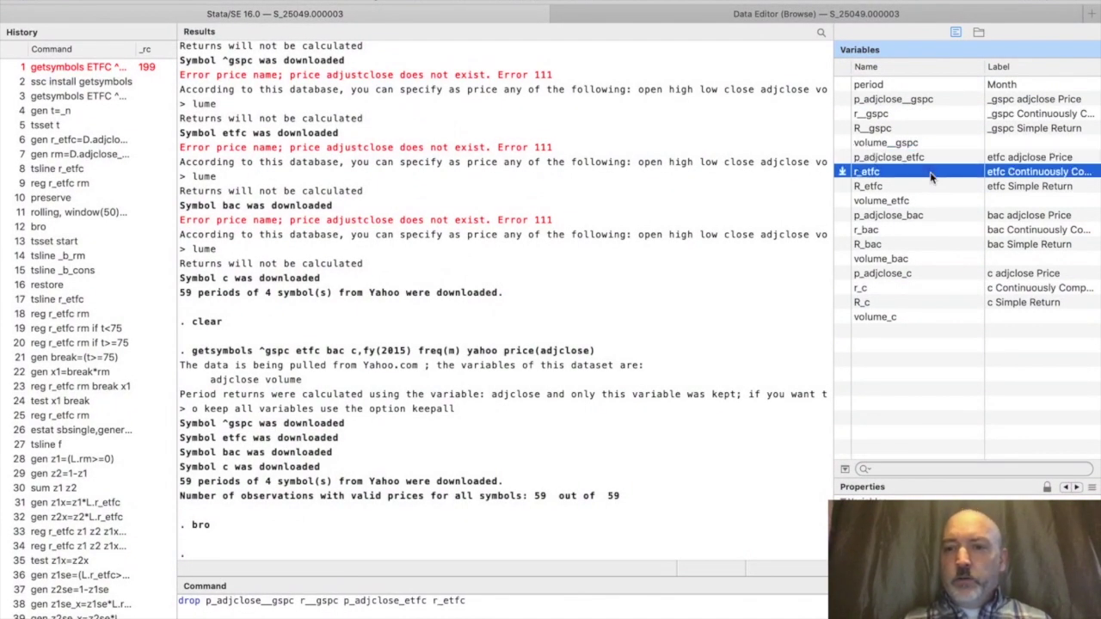
double_click(925, 219)
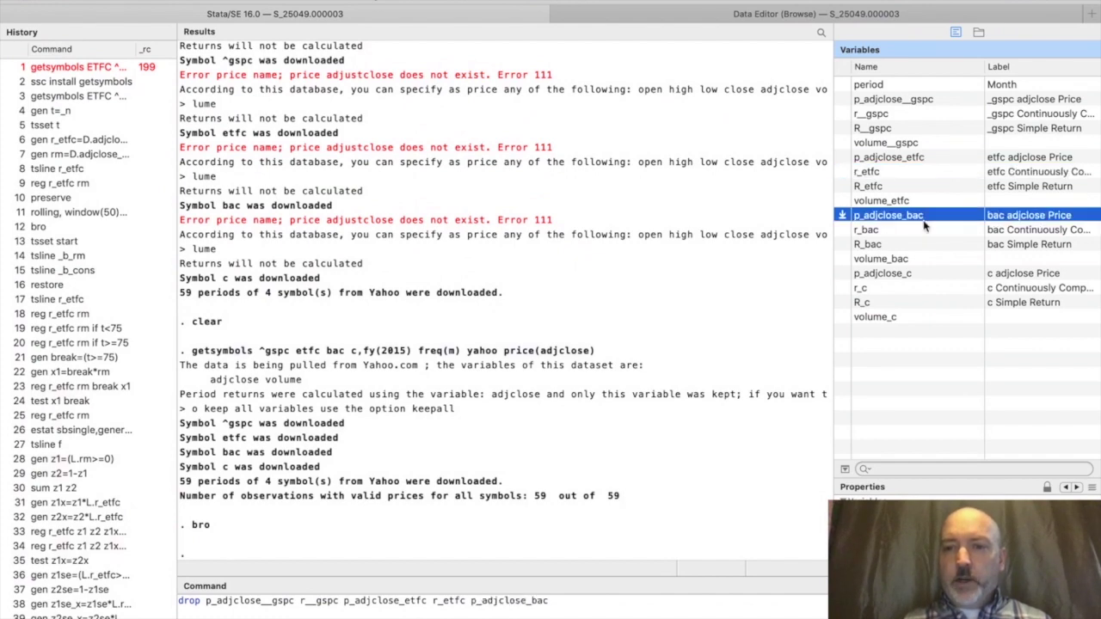
double_click(924, 232)
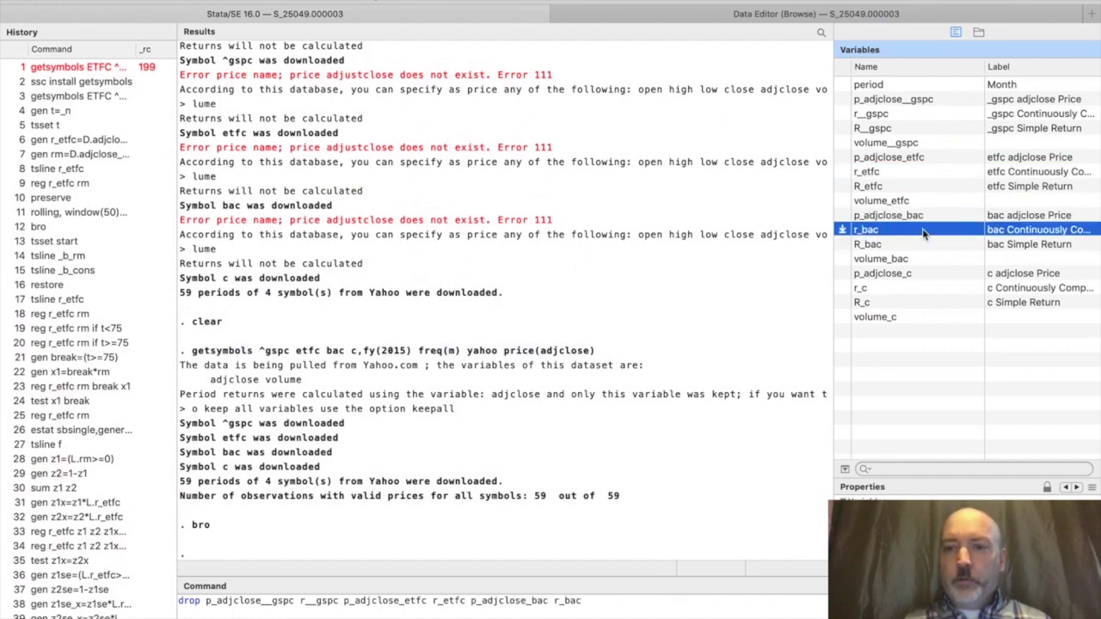
left_click(917, 272)
double_click(917, 273)
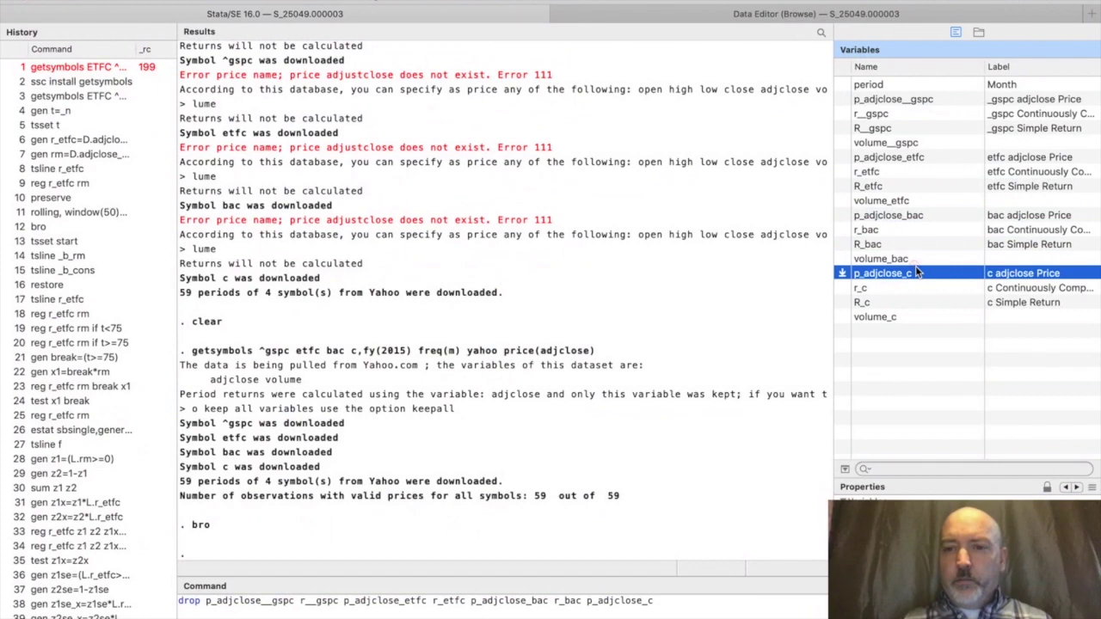
double_click(914, 289)
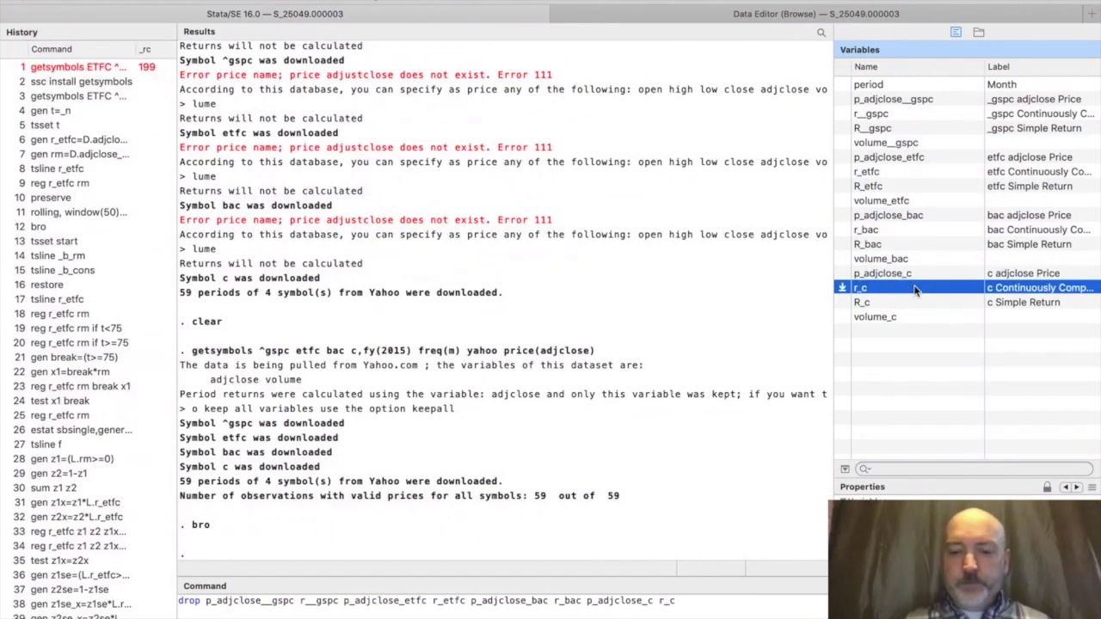
key("Return")
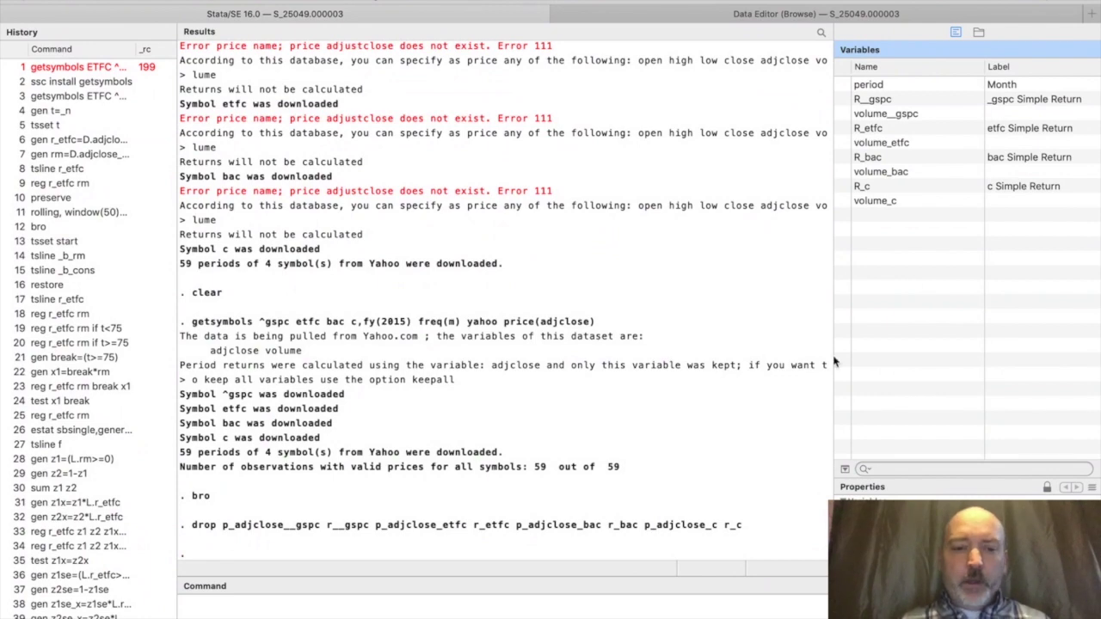
Start a rename command and remove the accidentally inserted R__gspc.
left_click(454, 614)
type("rename")
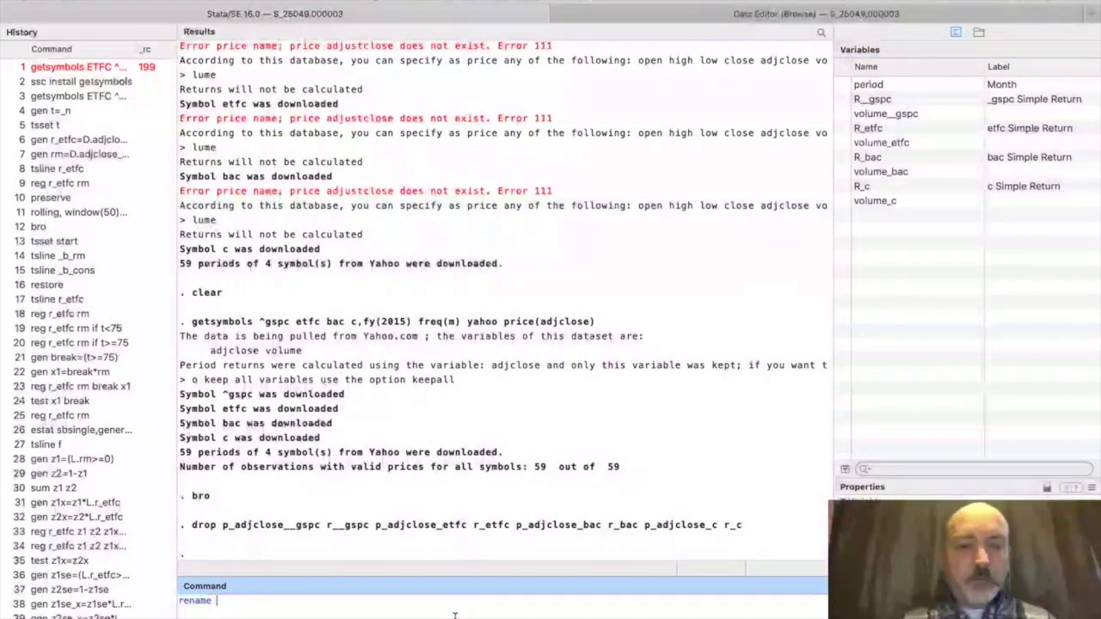
type("(")
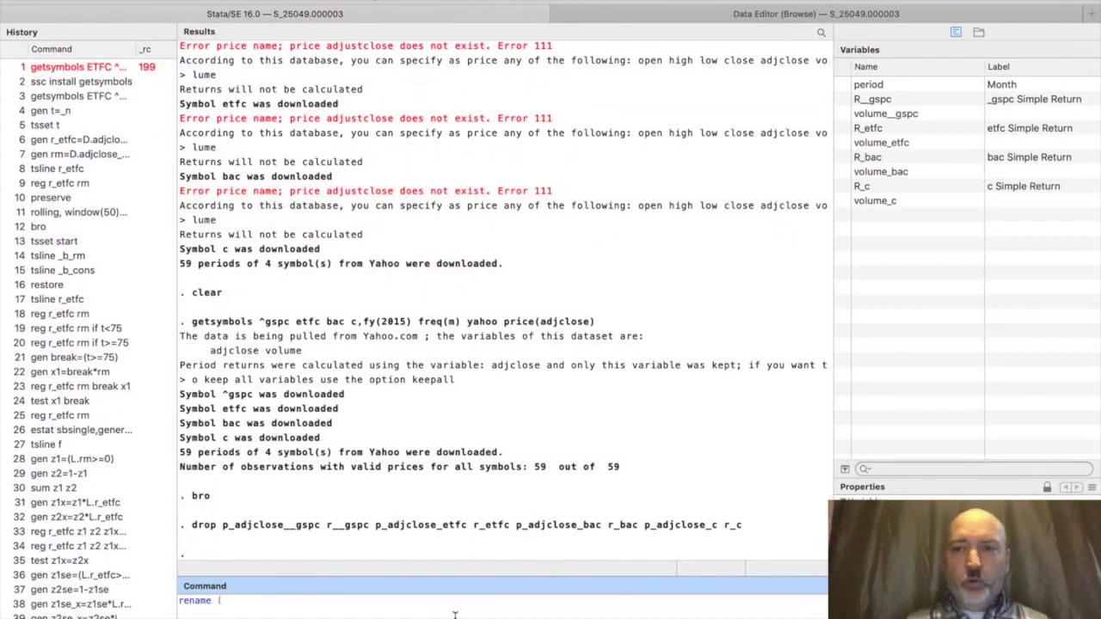
double_click(882, 101)
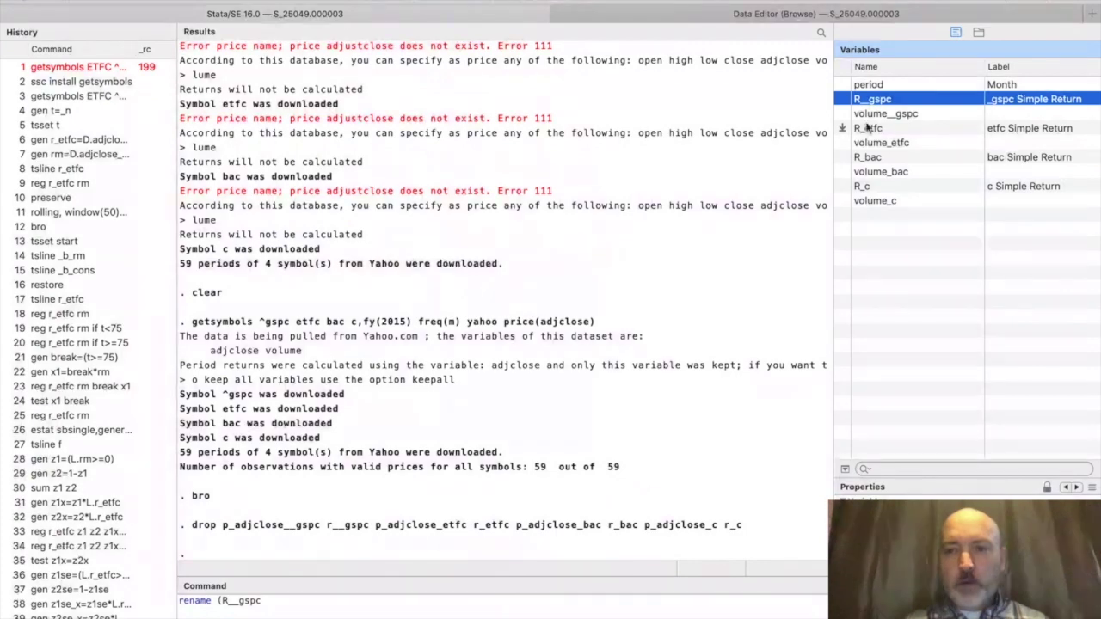
left_click(263, 602)
key("BackSpace")
key("BackSpace")
key("BackSpace")
key("BackSpace")
key("BackSpace")
key("BackSpace")
key("BackSpace")
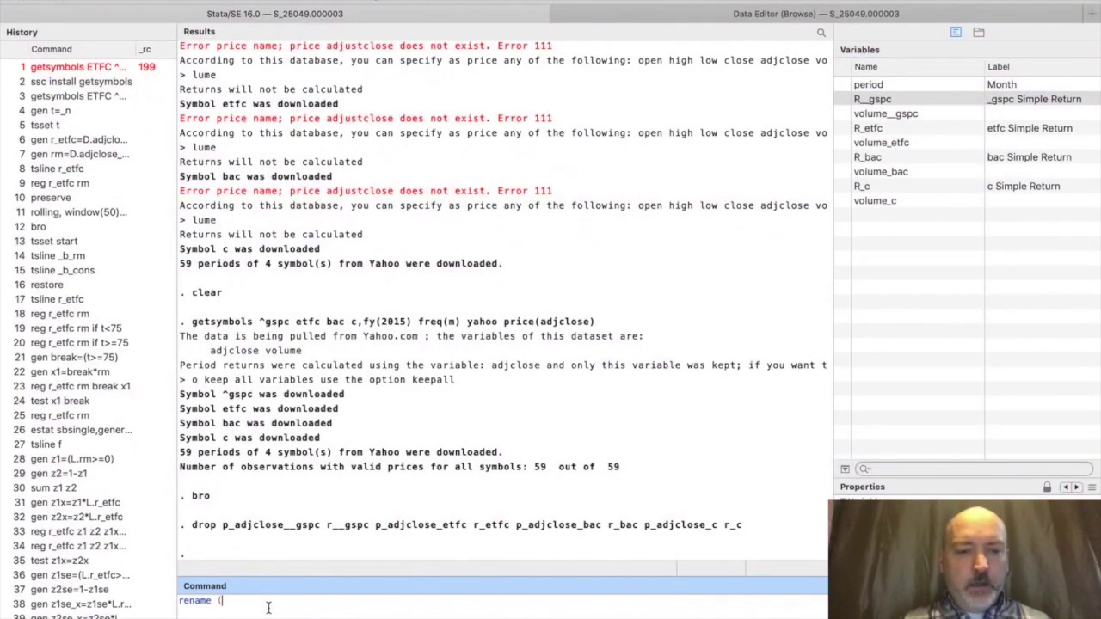
Rename R_etfc, R_bac and R_c to r1, r2 and r3.
left_click(908, 108)
left_click(904, 129)
left_click(908, 160)
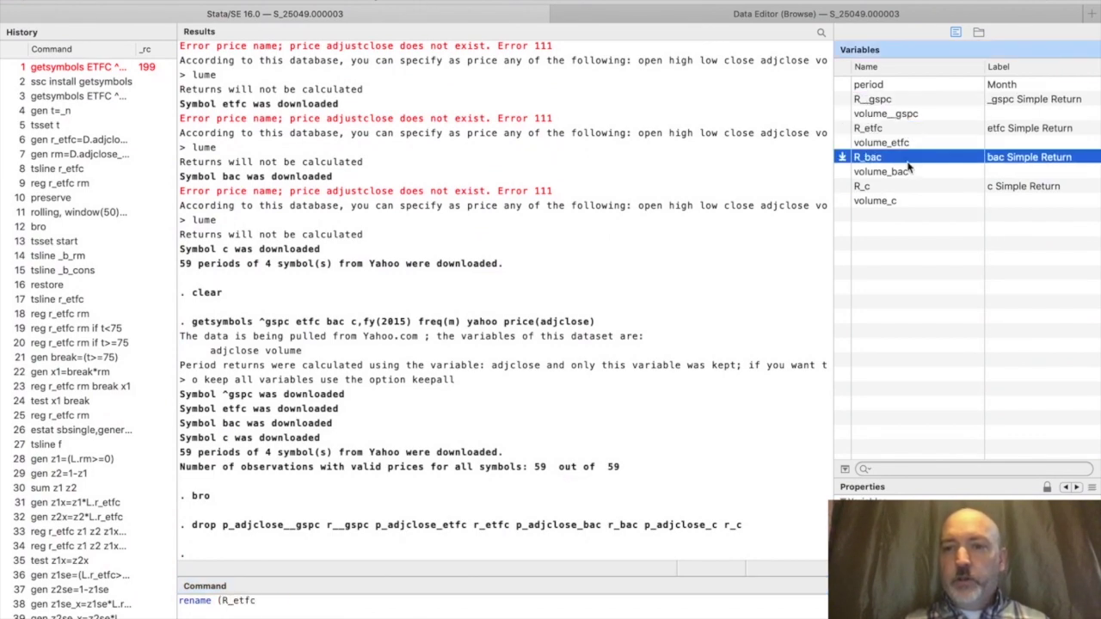
left_click(911, 187)
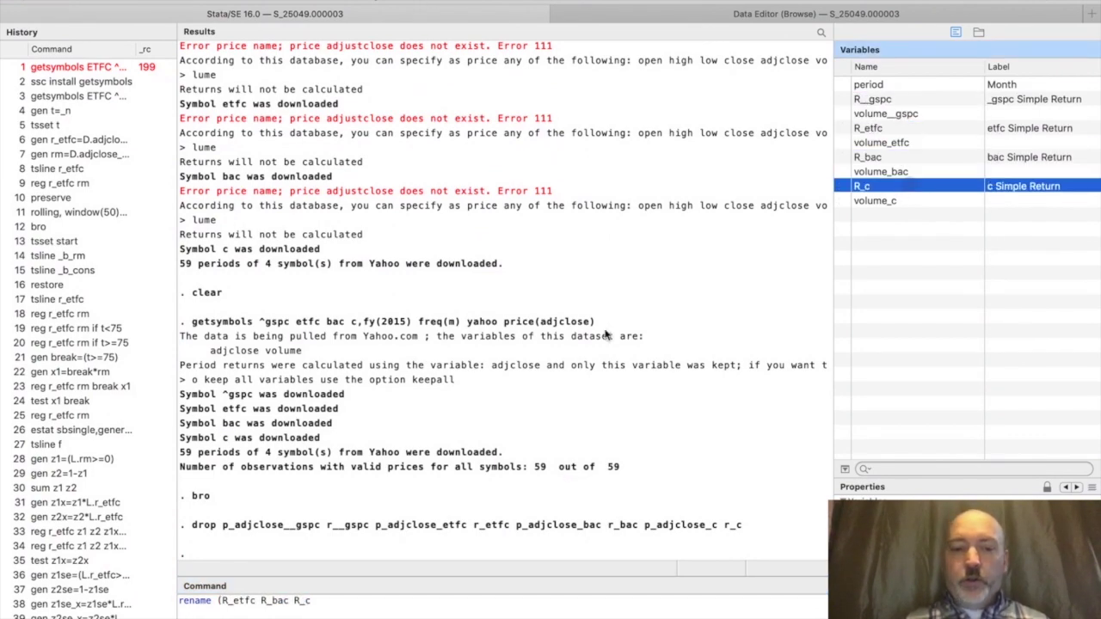
left_click(344, 606)
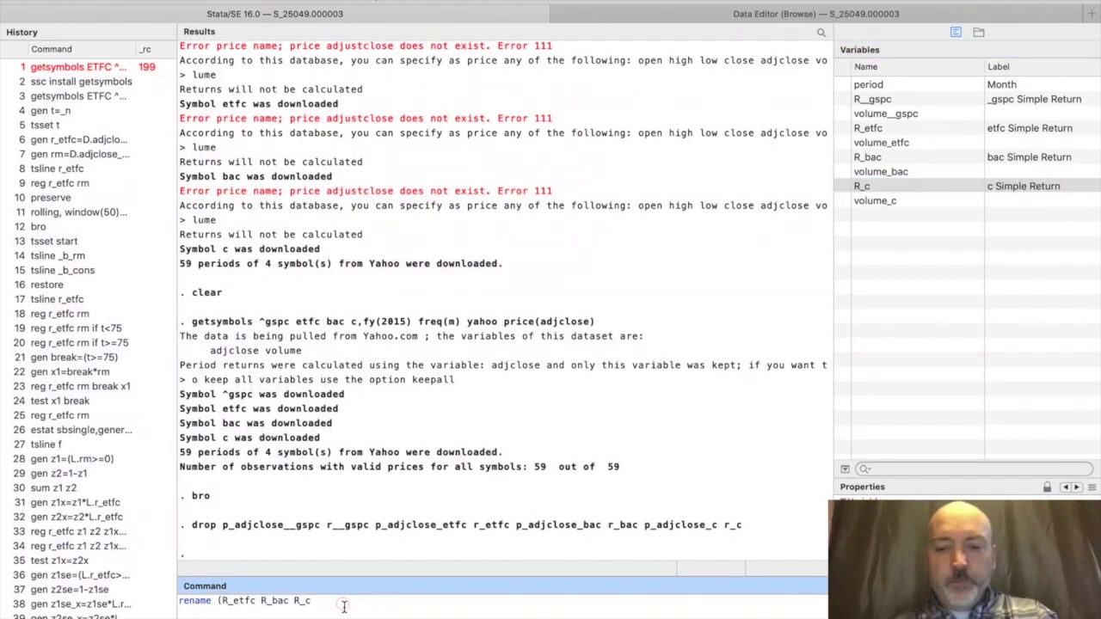
type(")")
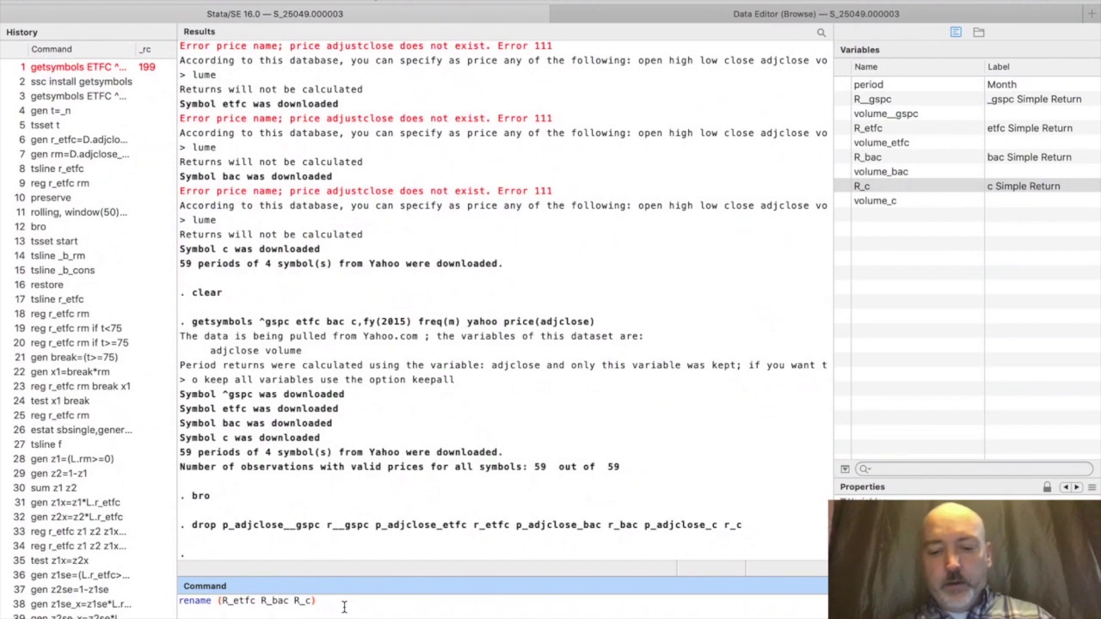
type(" (")
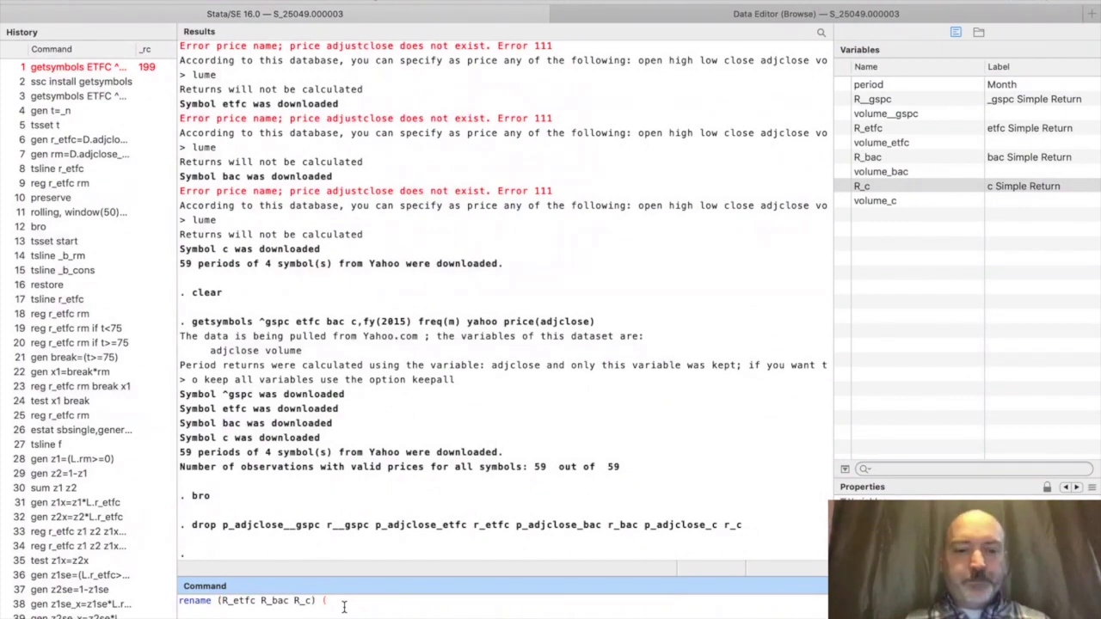
type("r")
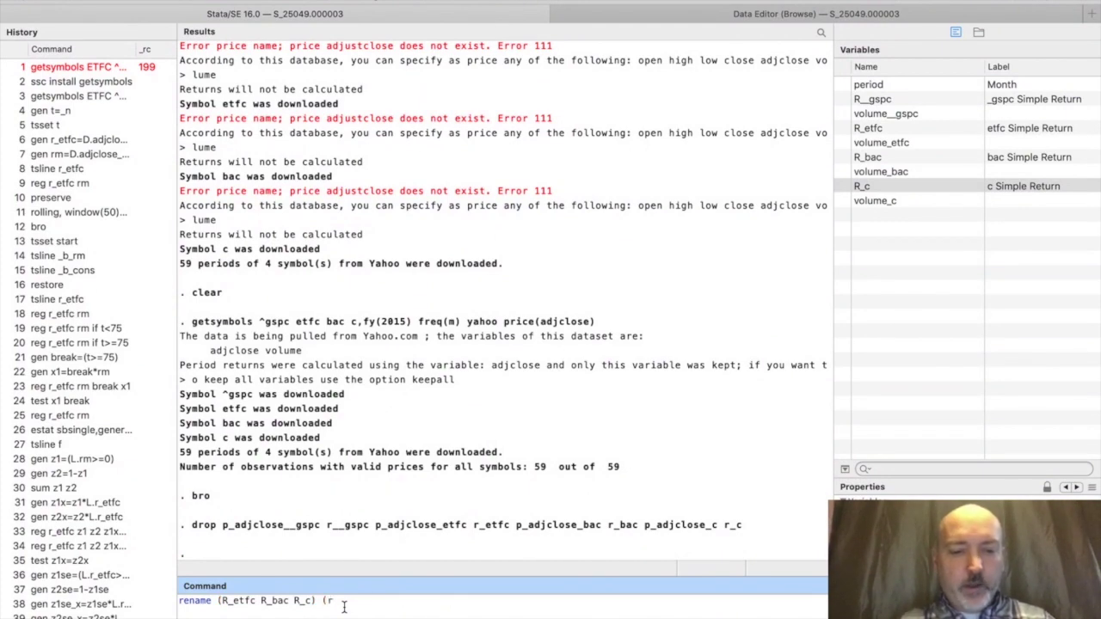
type("1 r2 ")
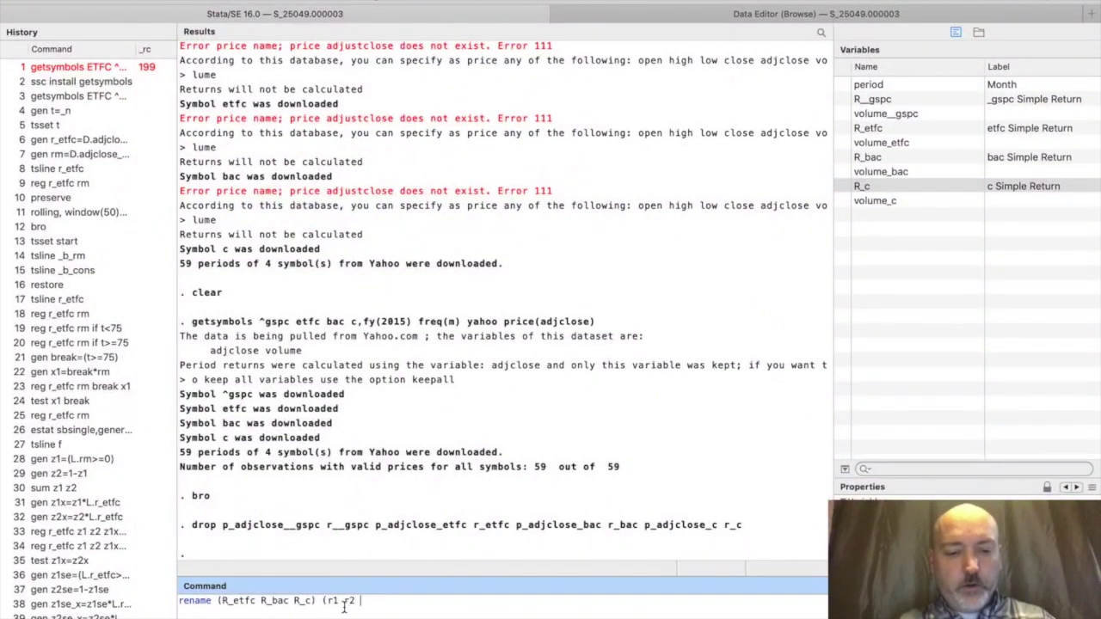
type("r3)")
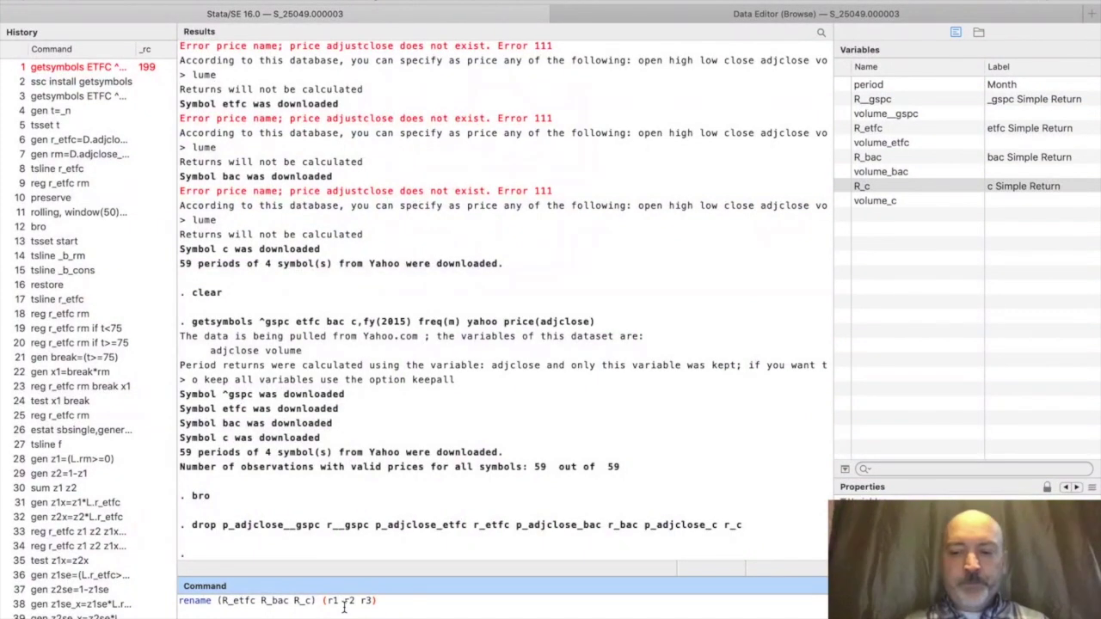
key("Return")
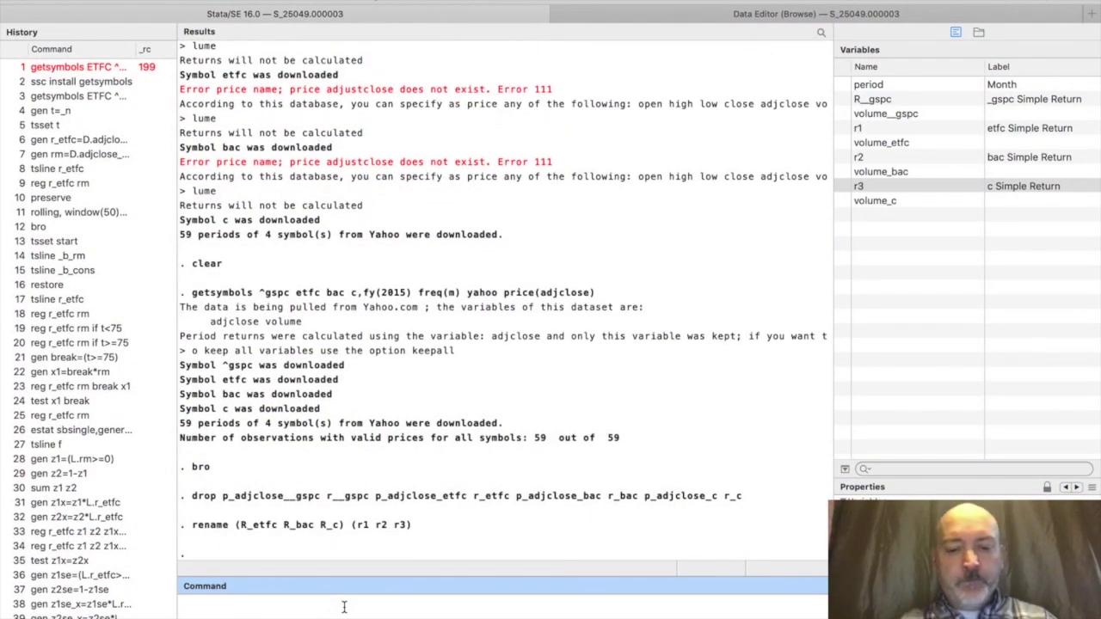
type("rename")
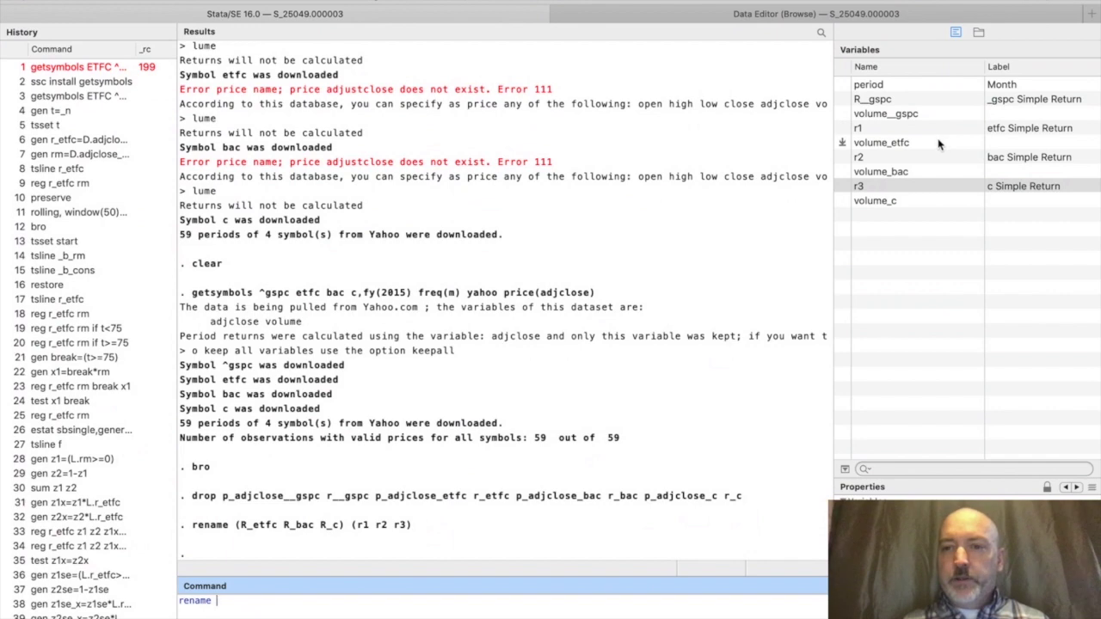
Rename volume_etfc, volume_bac and volume_c to v1, v2 and v3, fixing the missing parenthesis.
double_click(940, 143)
double_click(937, 172)
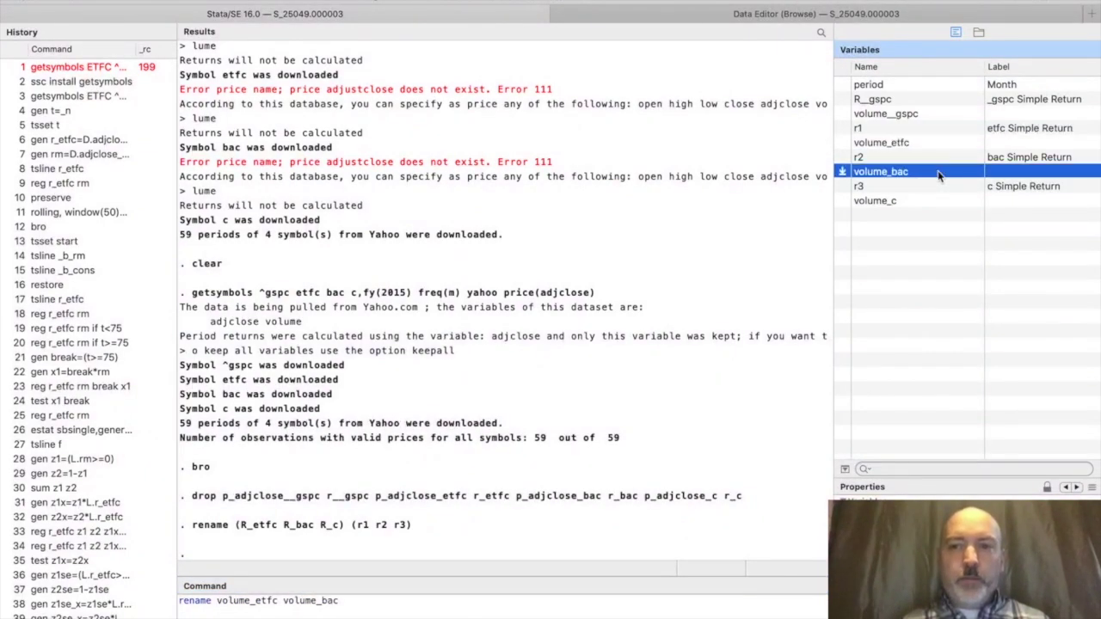
left_click(935, 201)
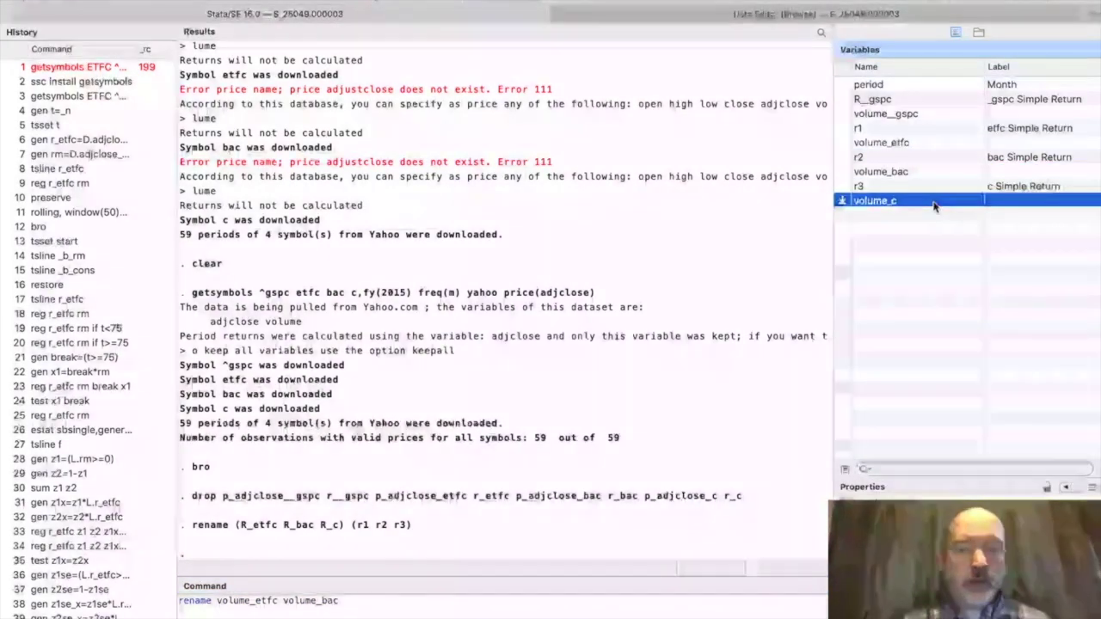
double_click(934, 203)
left_click(425, 602)
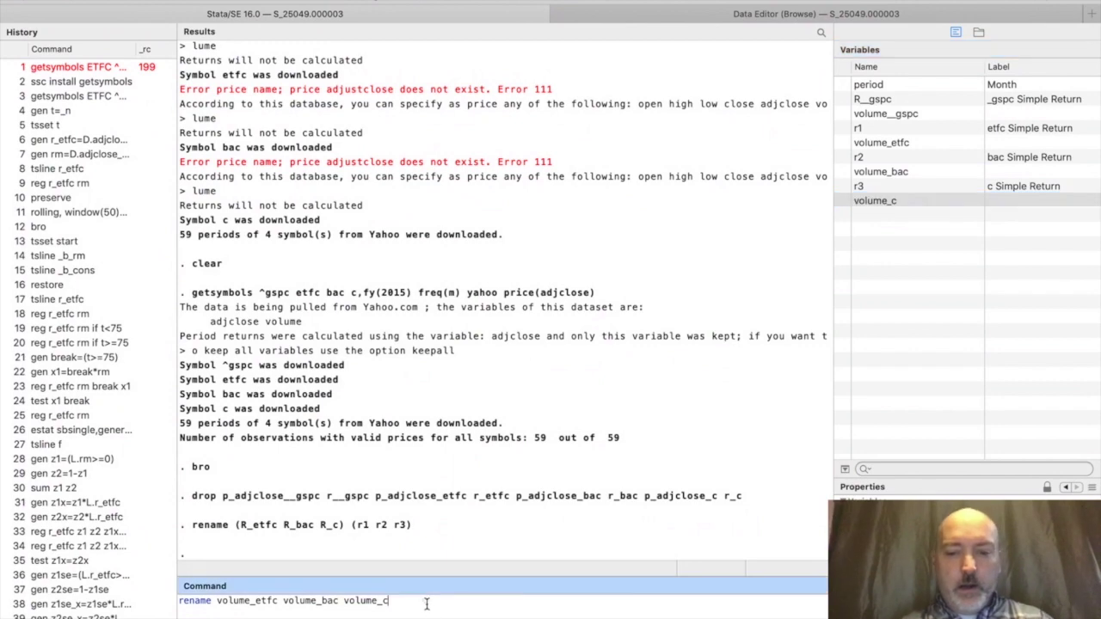
type(") (")
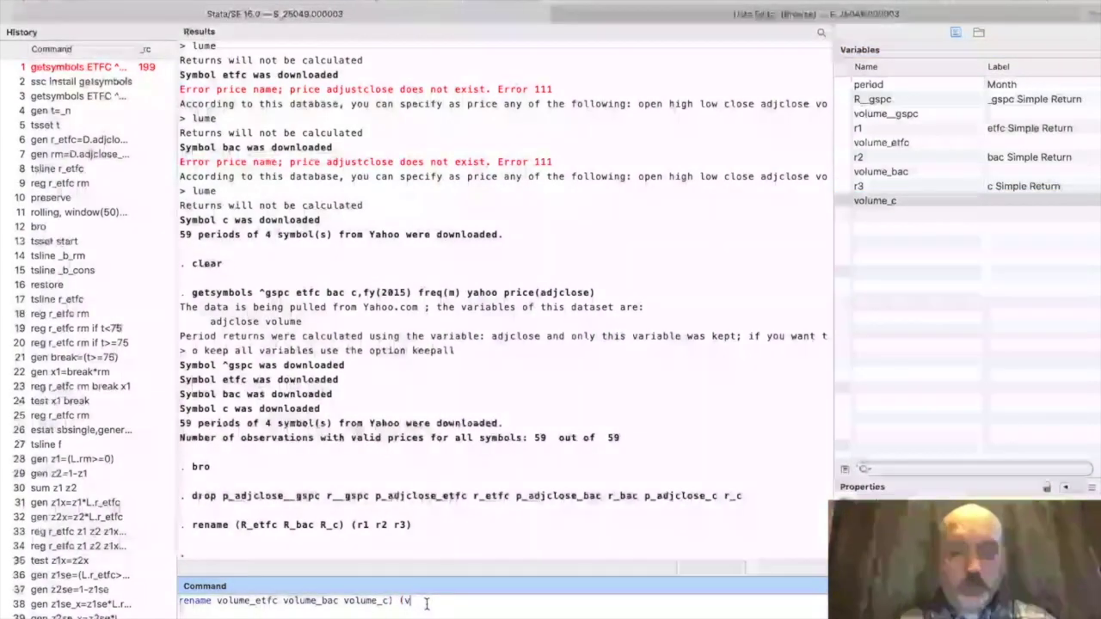
type("v1 v2 v3)")
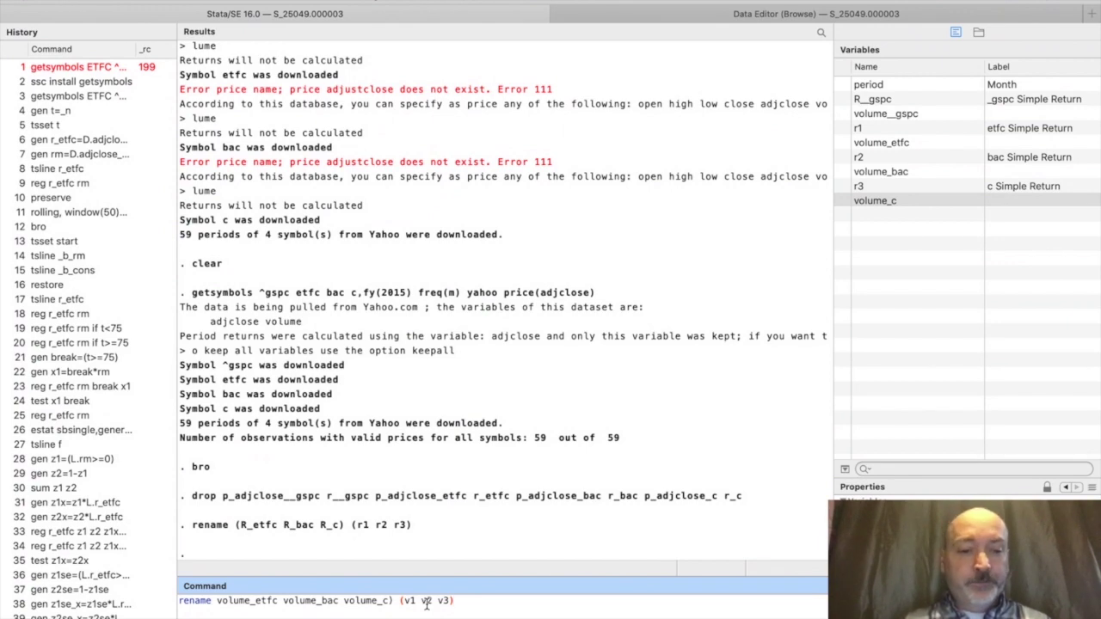
key("Return")
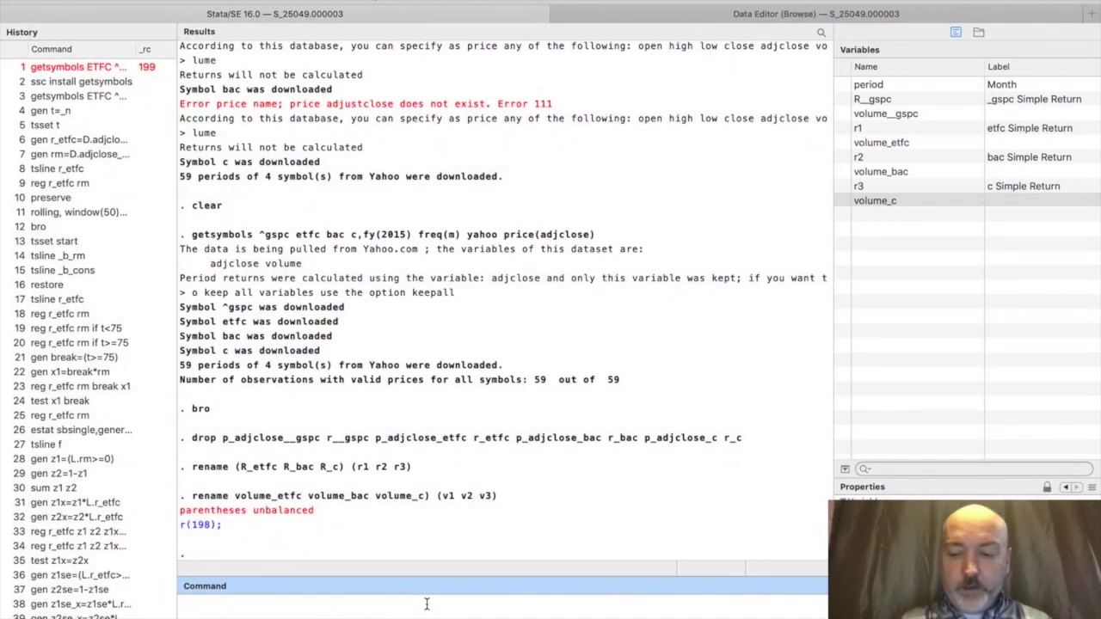
key("Page_Up")
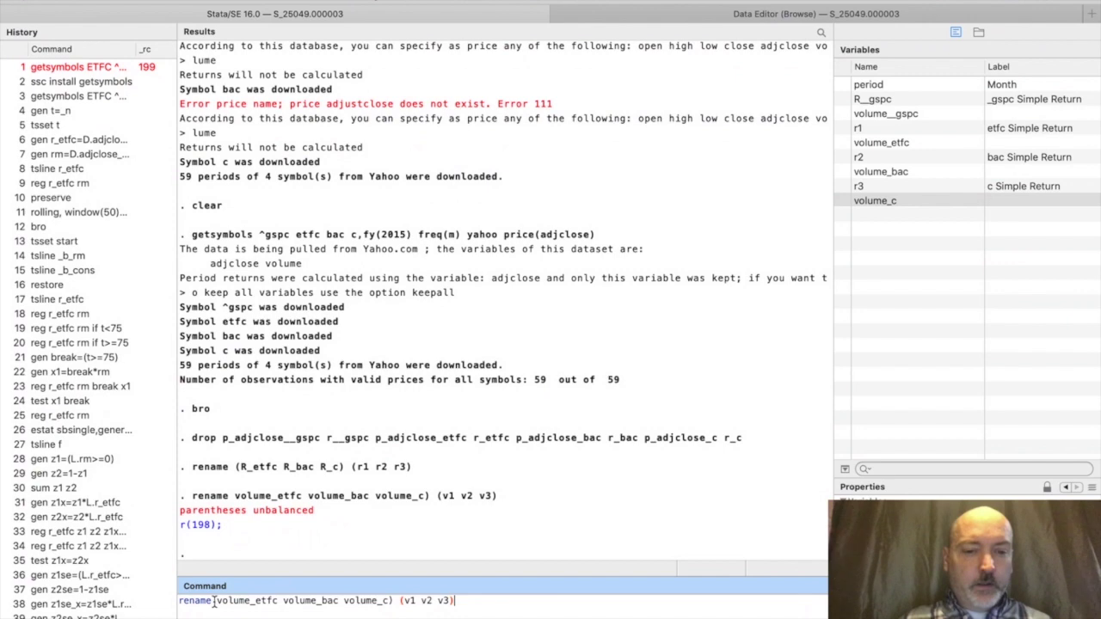
left_click(215, 600)
type("(")
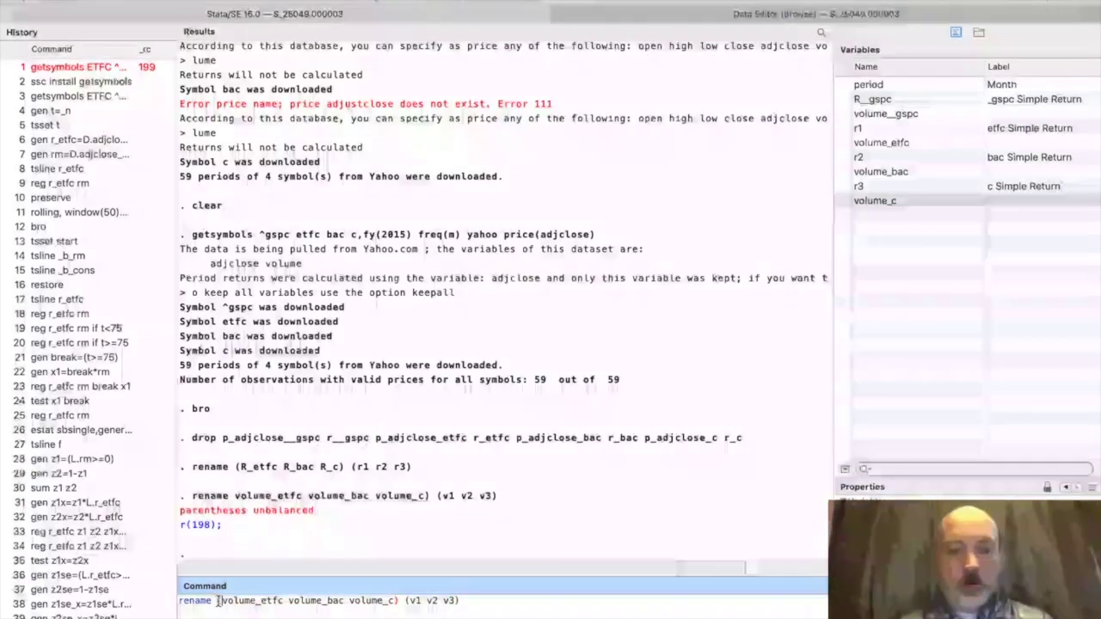
key("Return")
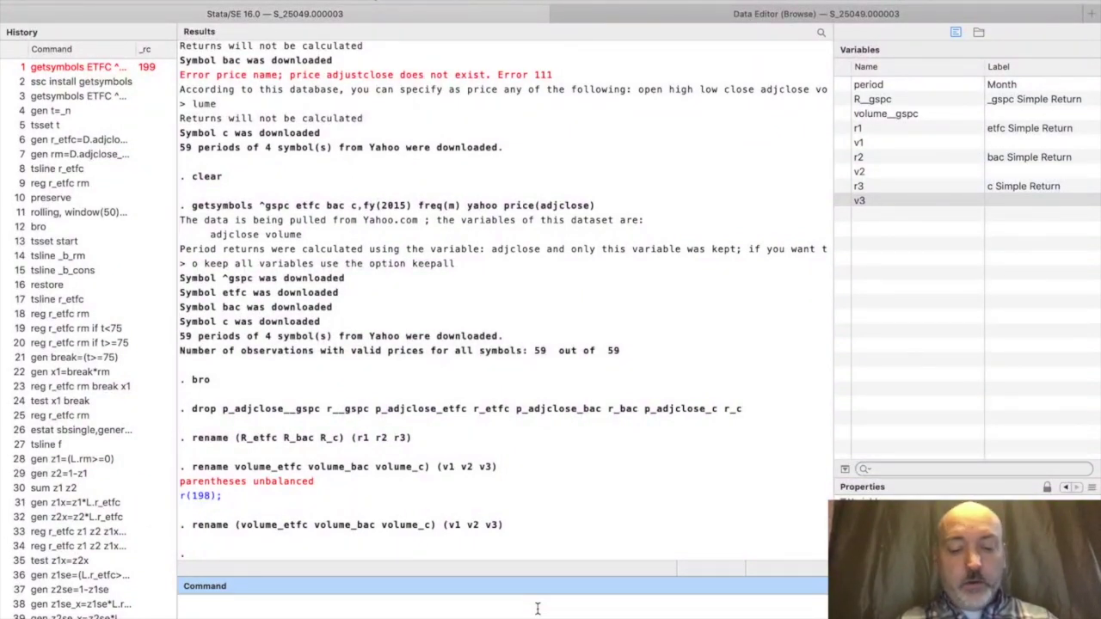
Generate a time index variable with time = _n.
type("gen ")
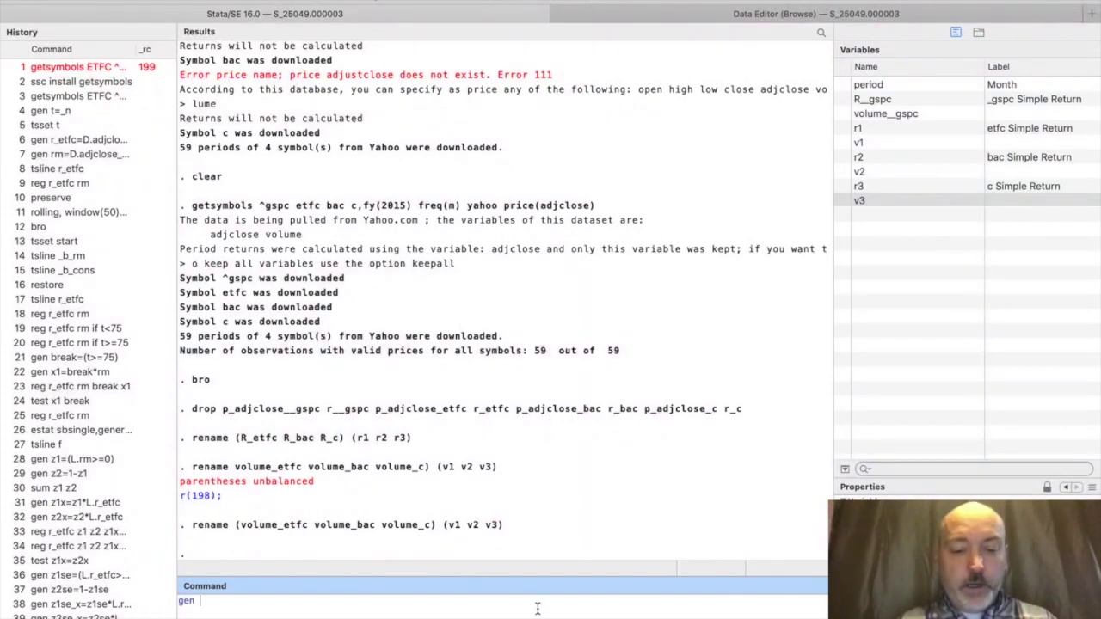
type("time")
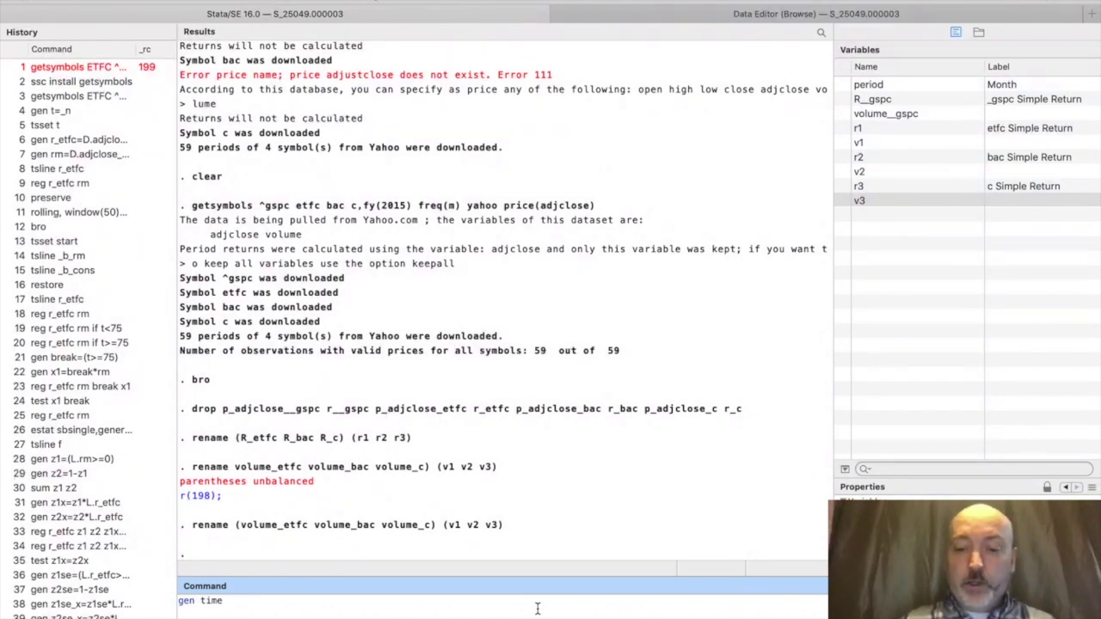
type("=_n")
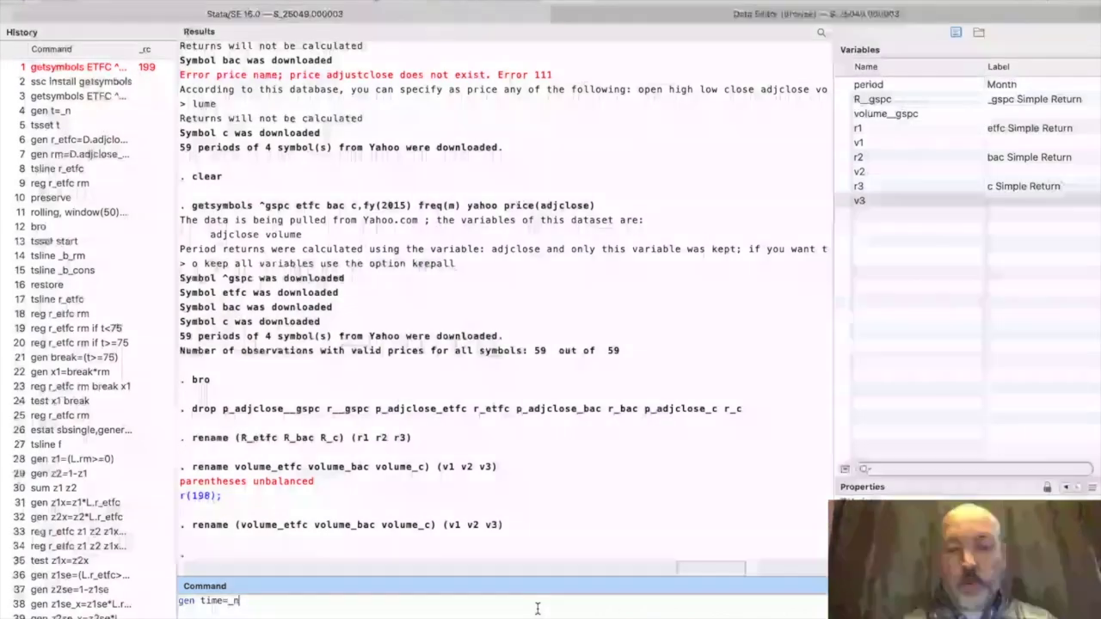
key("Return")
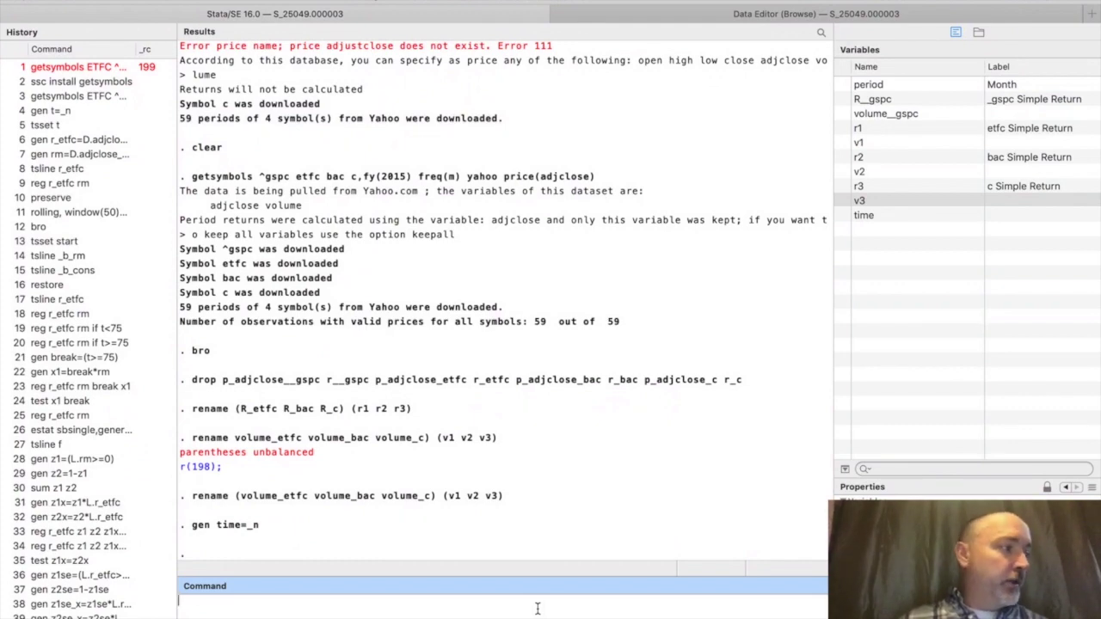
Reshape r and v to long form with i(time) j(code), giving 177 rows.
type("re")
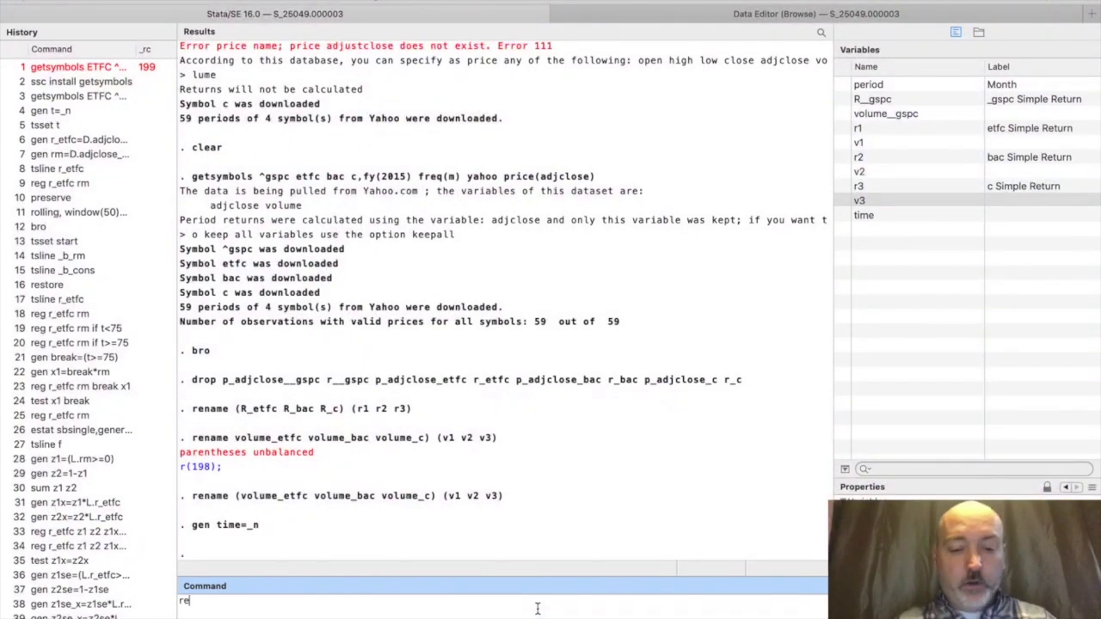
type("shape long")
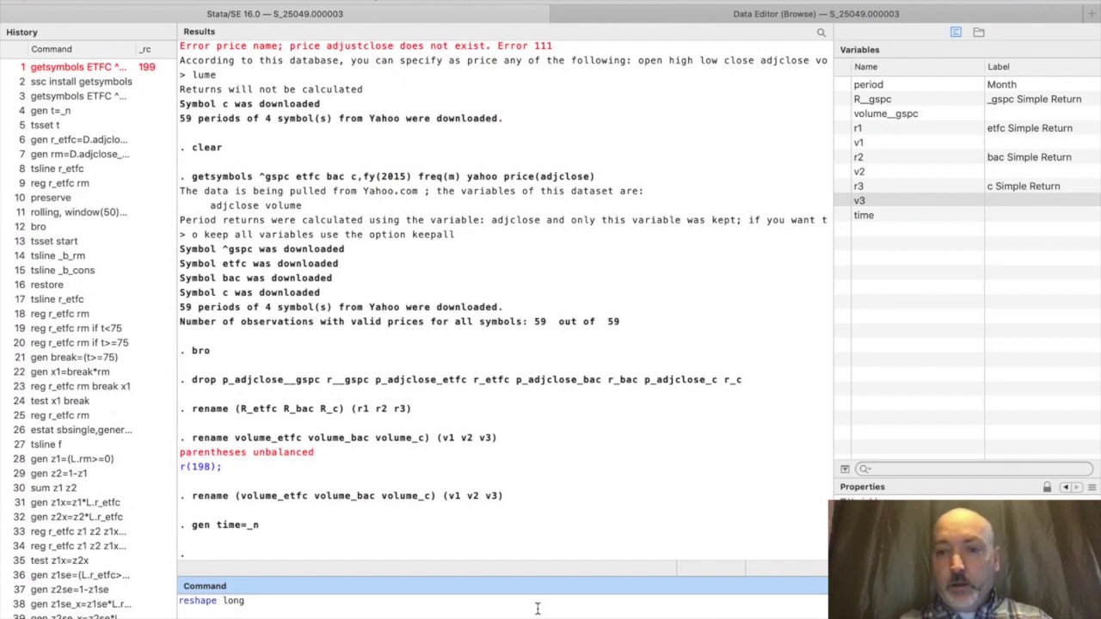
type(" r v")
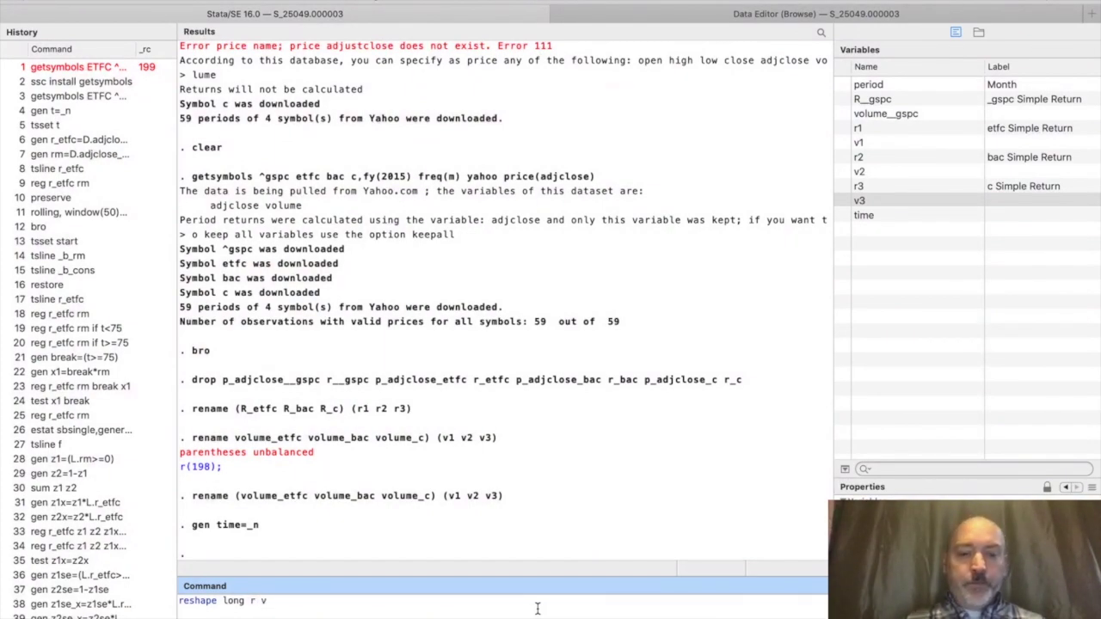
type(",")
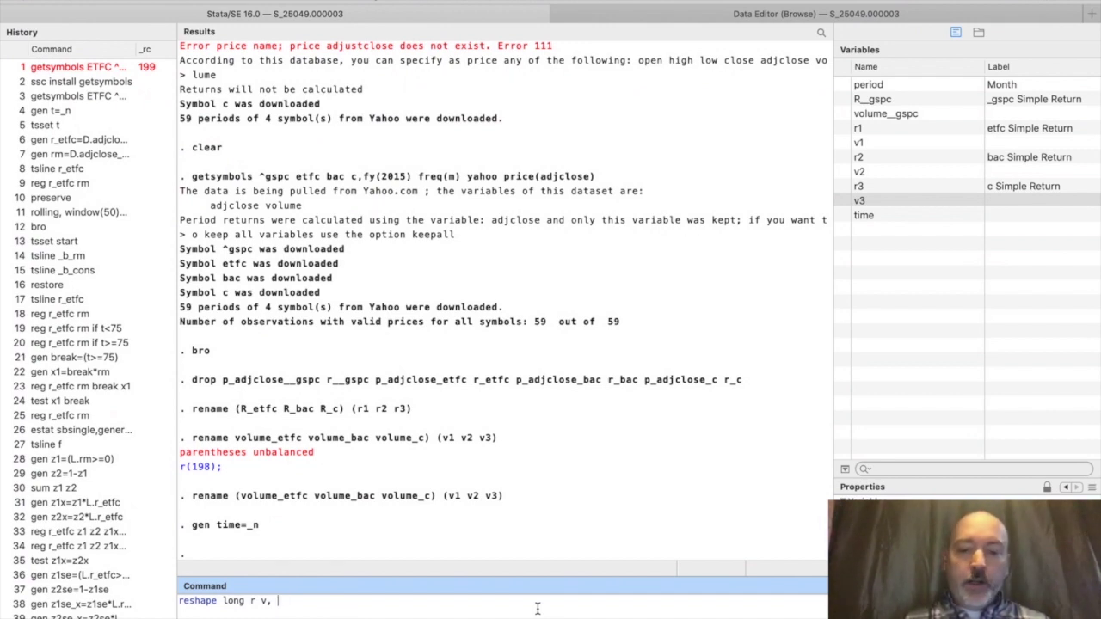
type("i")
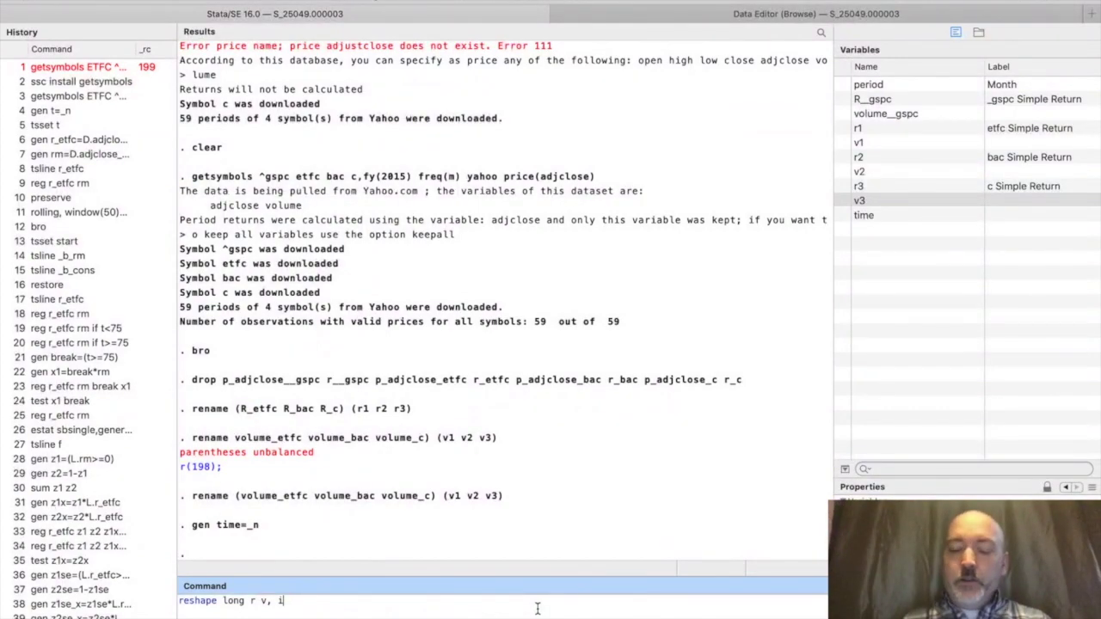
type("(")
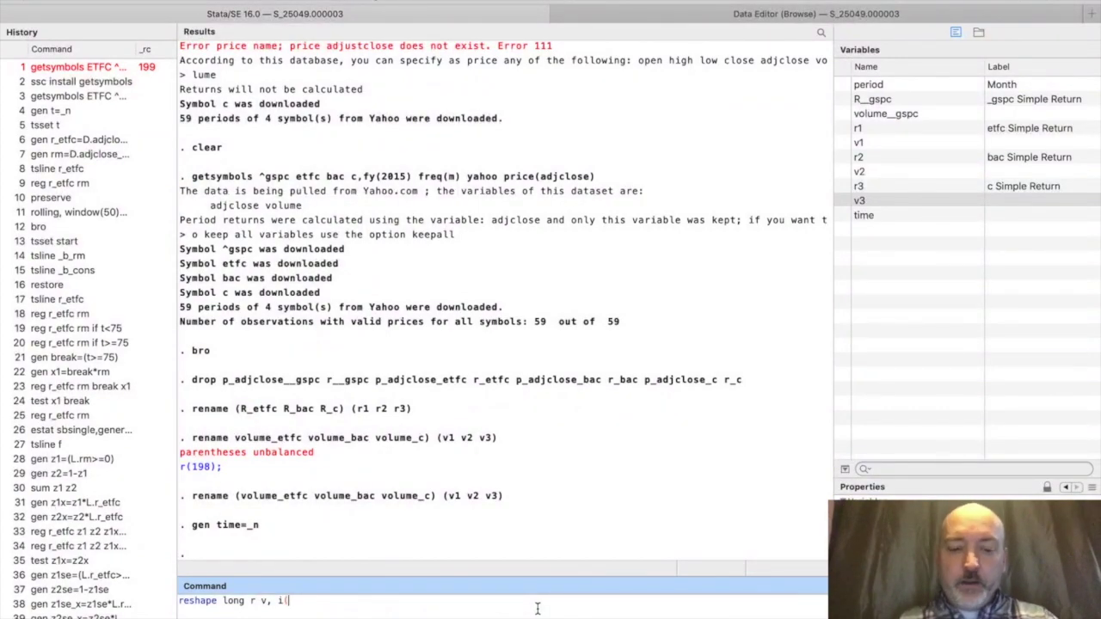
type("time) ")
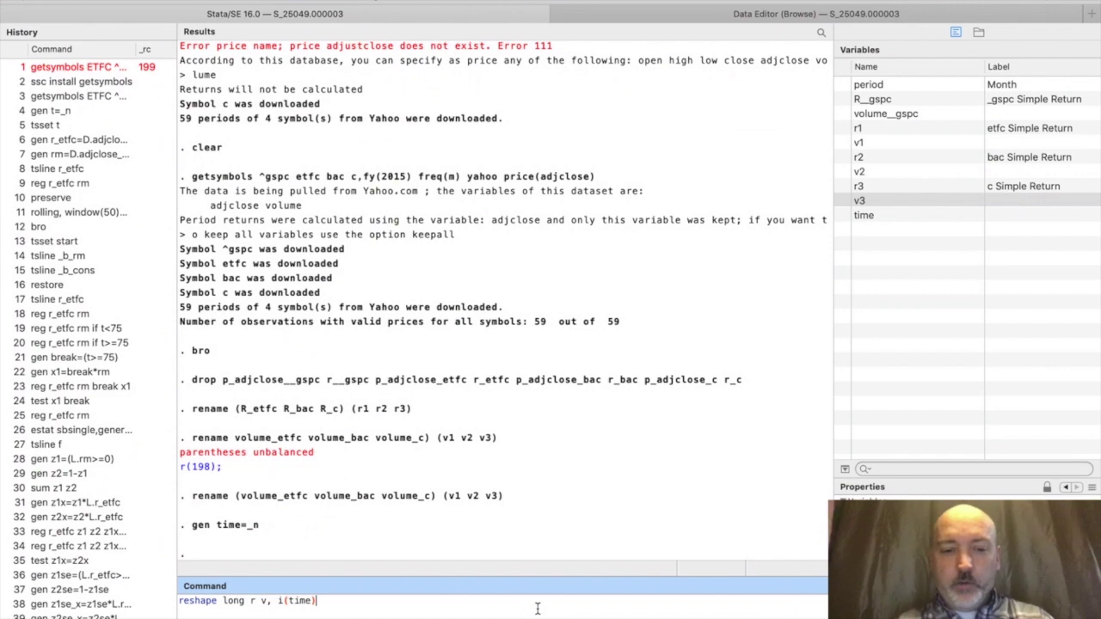
type("j(")
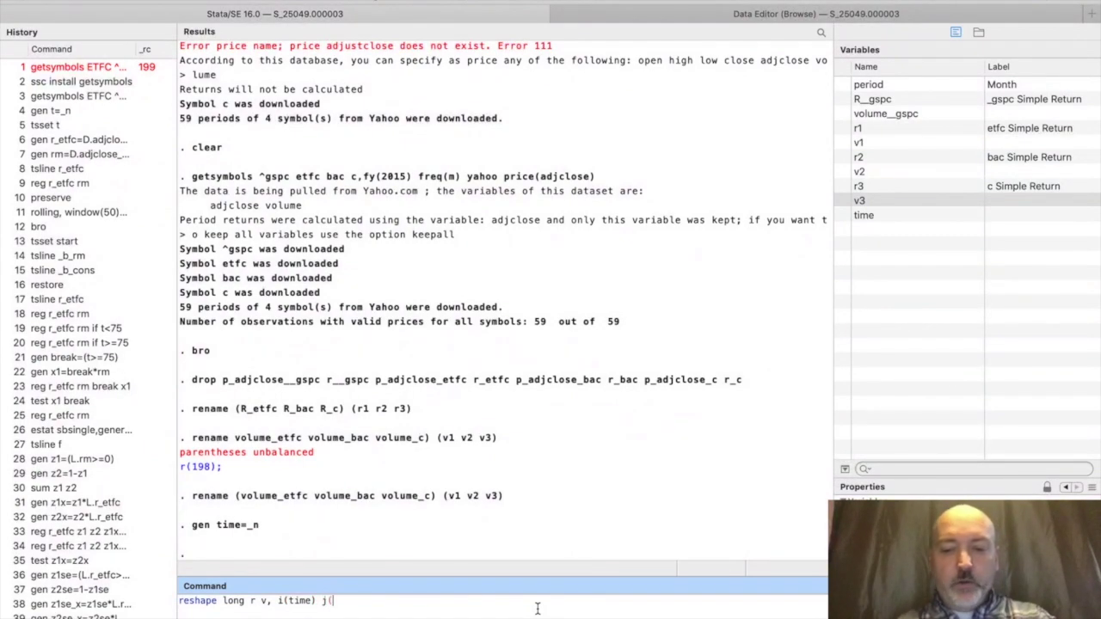
type("code)")
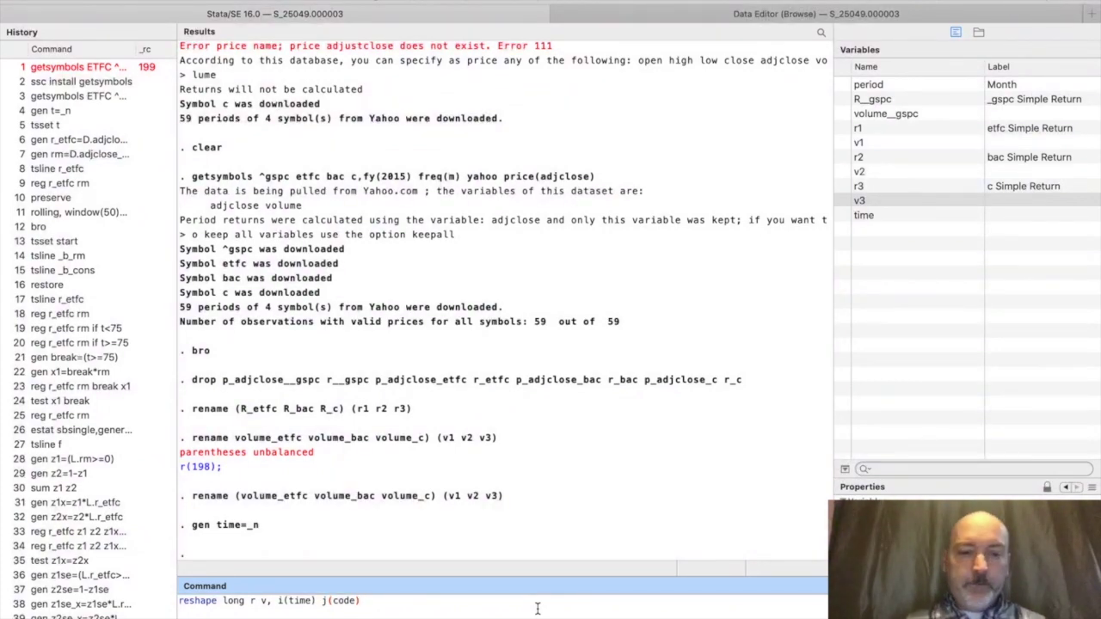
key("Return")
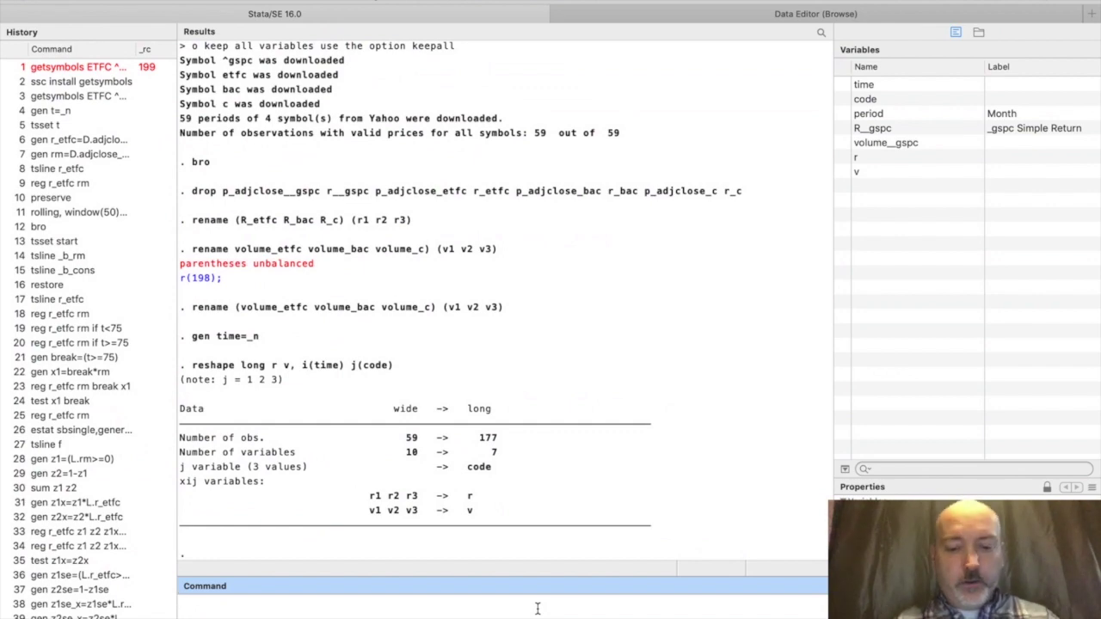
Browse the reshaped long-format data with bro, then return to the main Stata window.
type("bro")
key("Return")
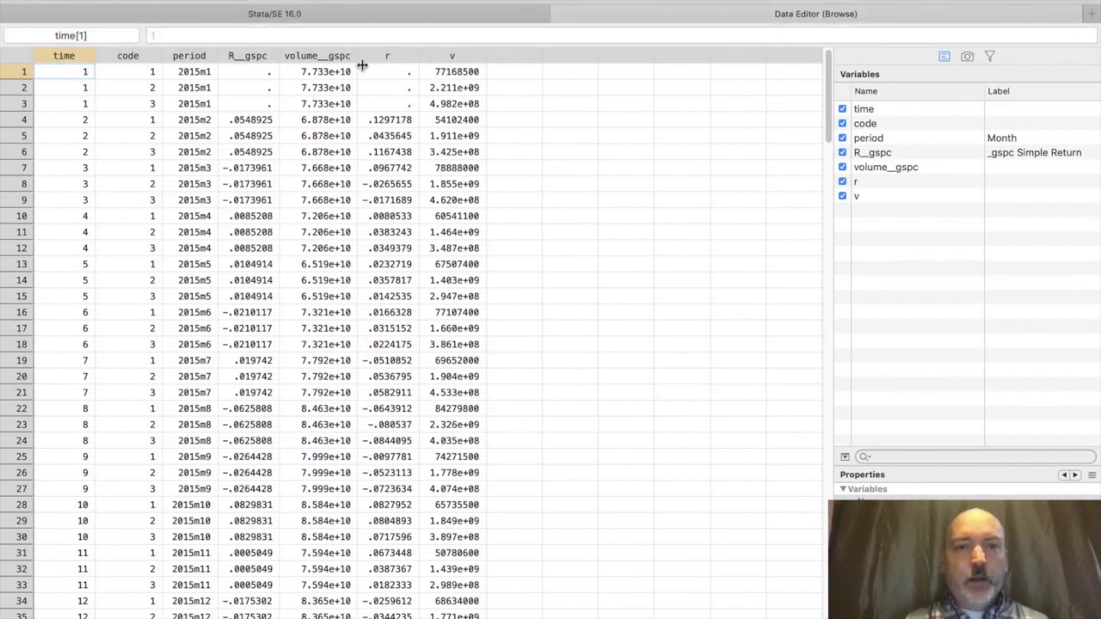
left_click(344, 16)
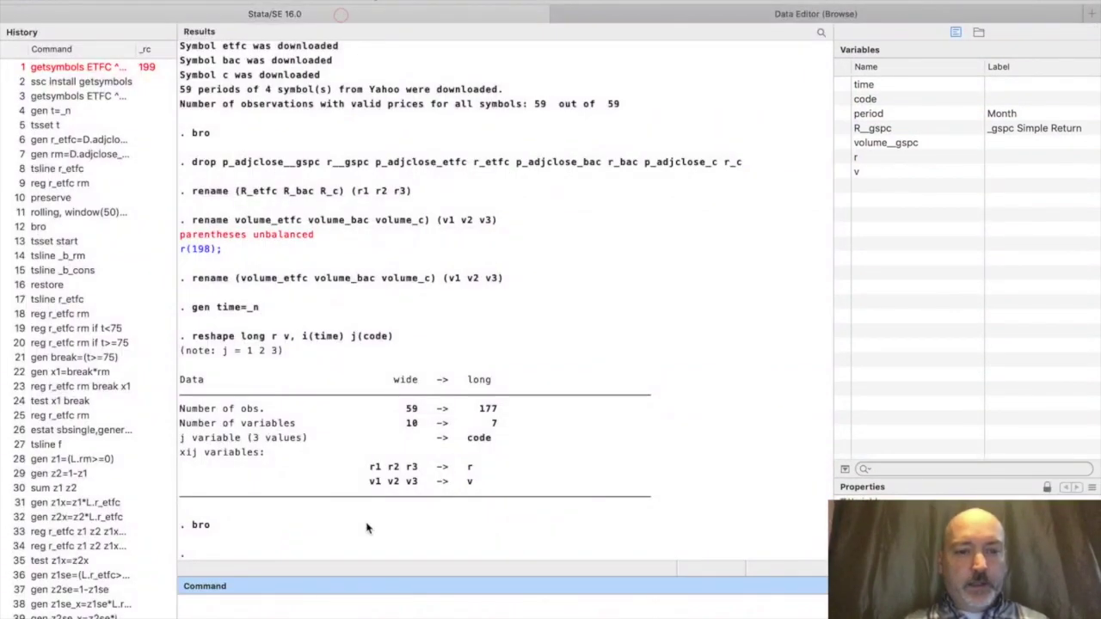
Sort the data by code and time with 'sort code time' and browse the result.
type("sort cod")
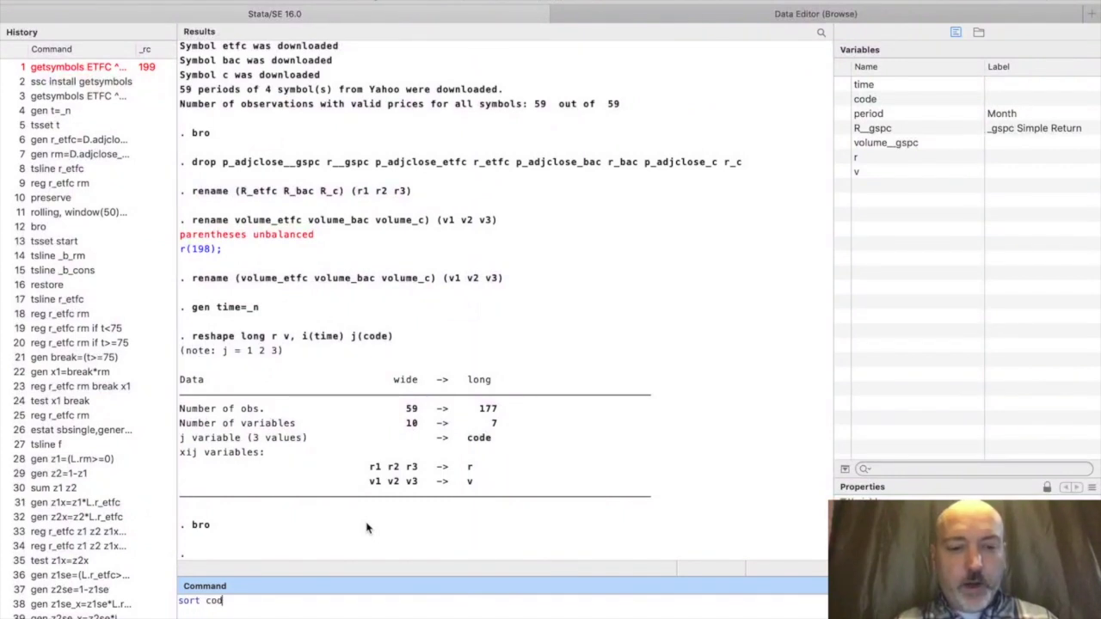
type("e time")
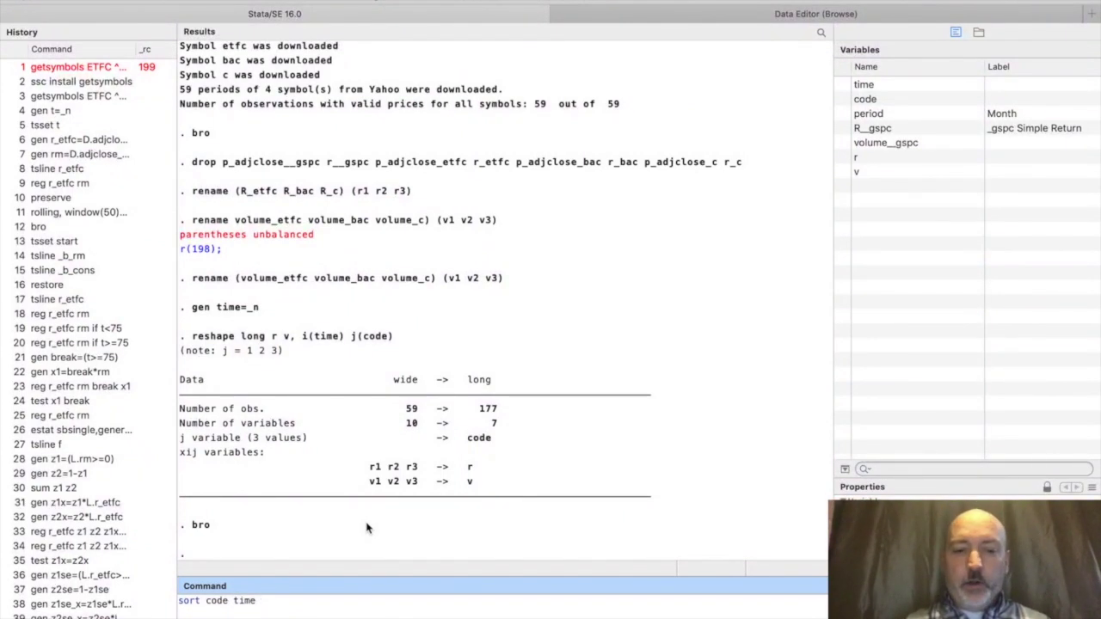
key("Return")
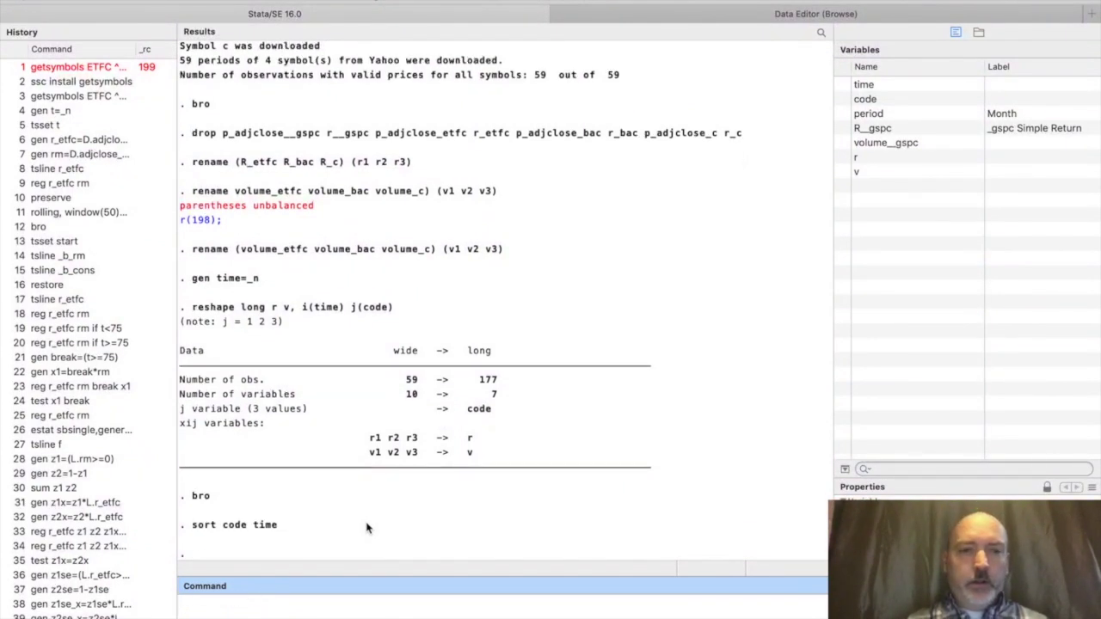
type("bro")
key("Return")
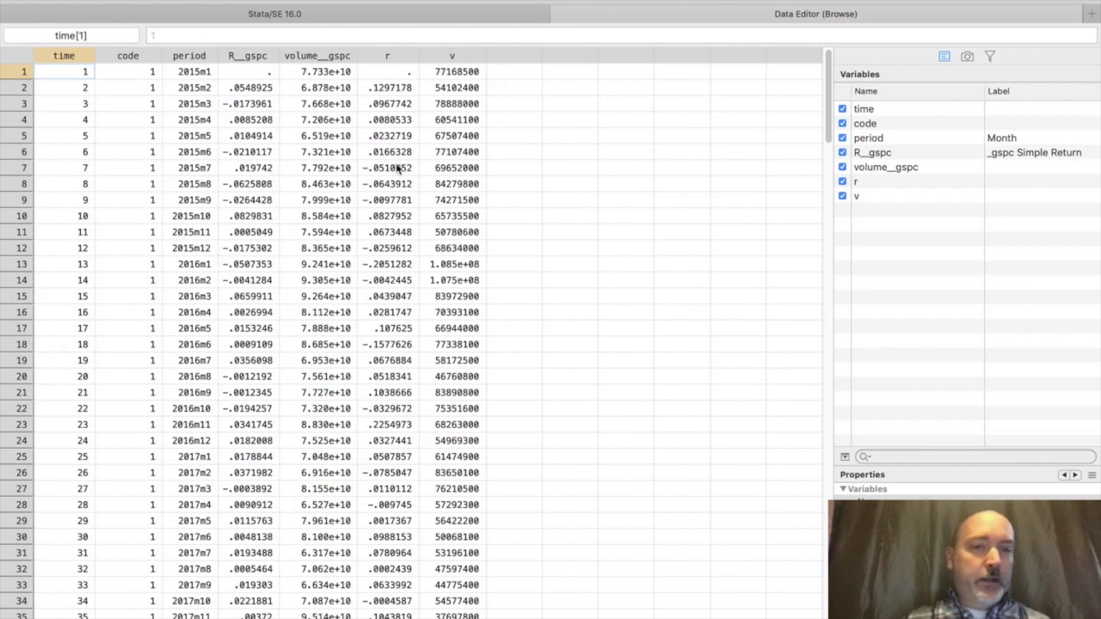
Inspect the opening rows for bank code 1, checking the R__gspc value in row 2.
left_click(253, 90)
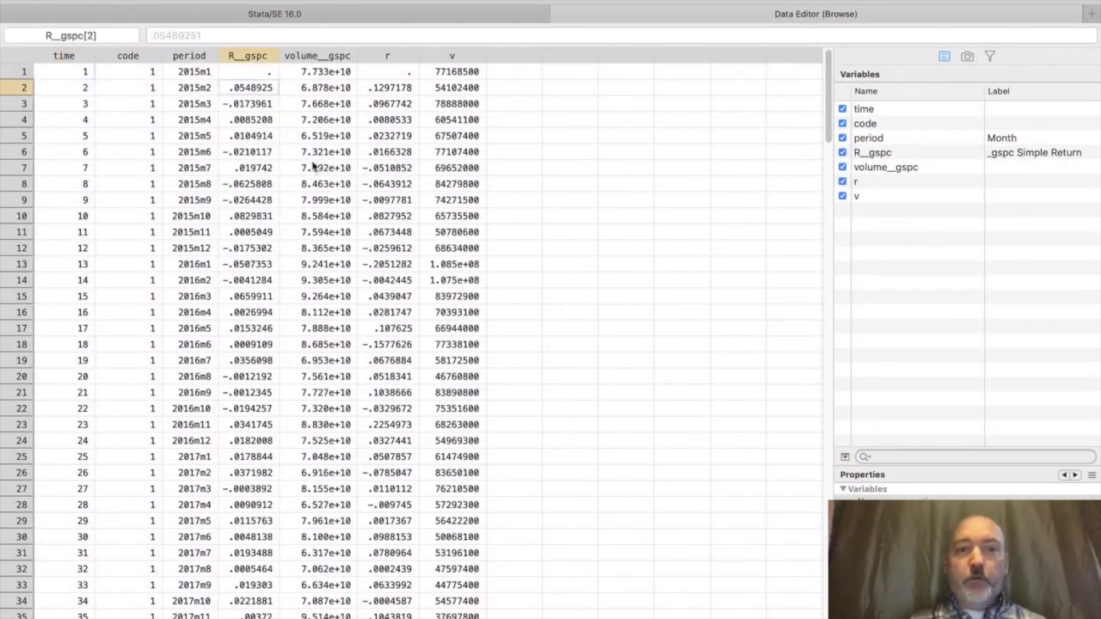
scroll(314, 166, "down", 5)
scroll(314, 166, "right", 1)
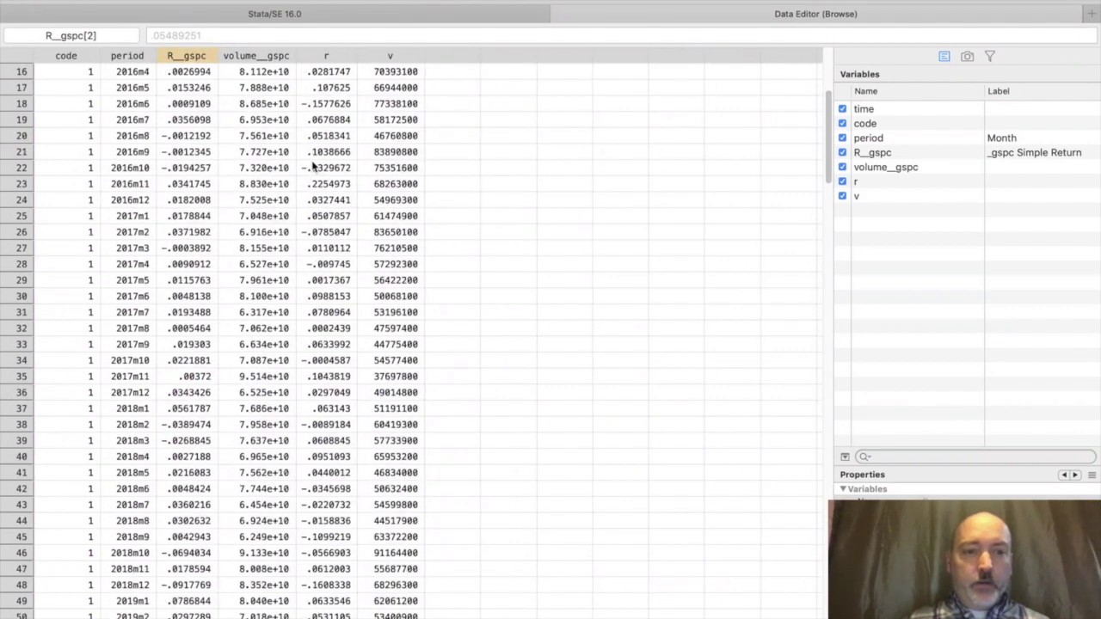
scroll(314, 166, "left", 1)
scroll(314, 166, "down", 4)
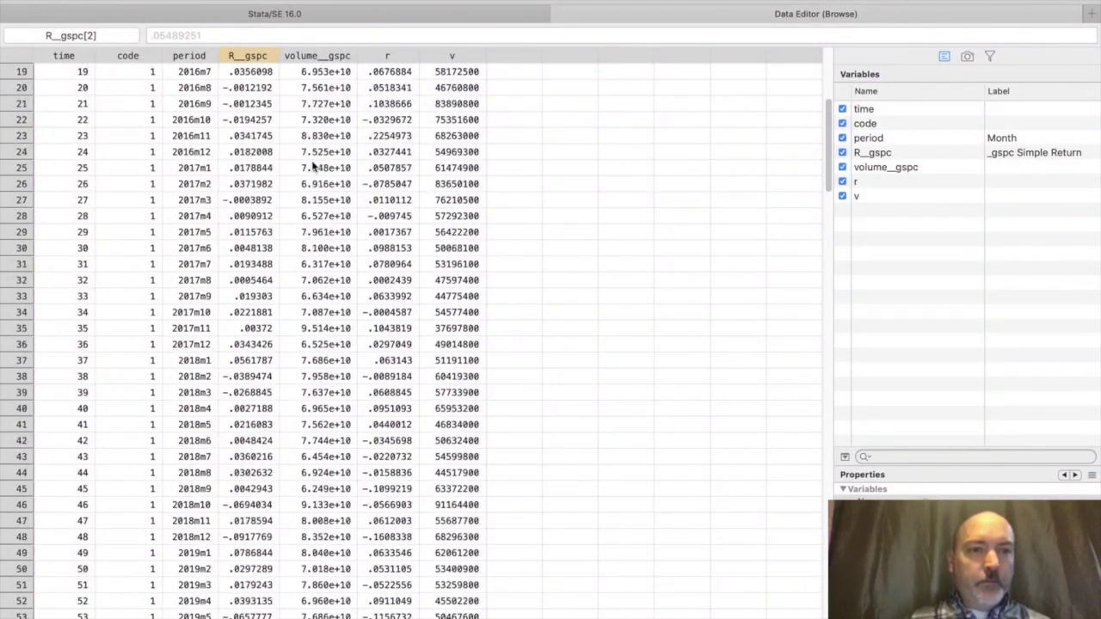
scroll(313, 166, "down", 4)
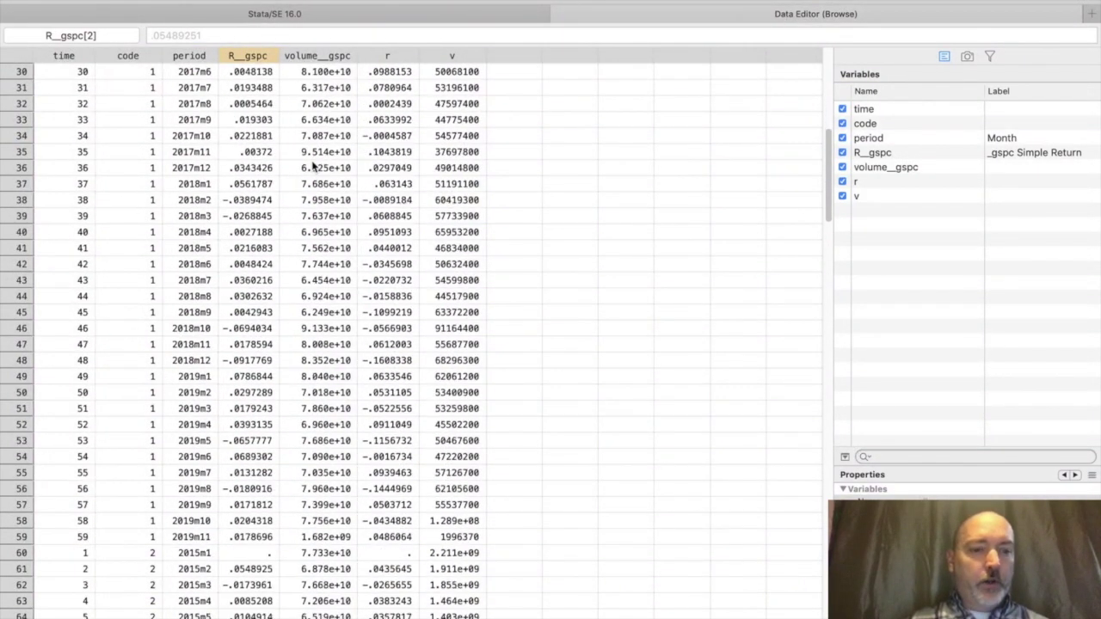
scroll(314, 166, "down", 2)
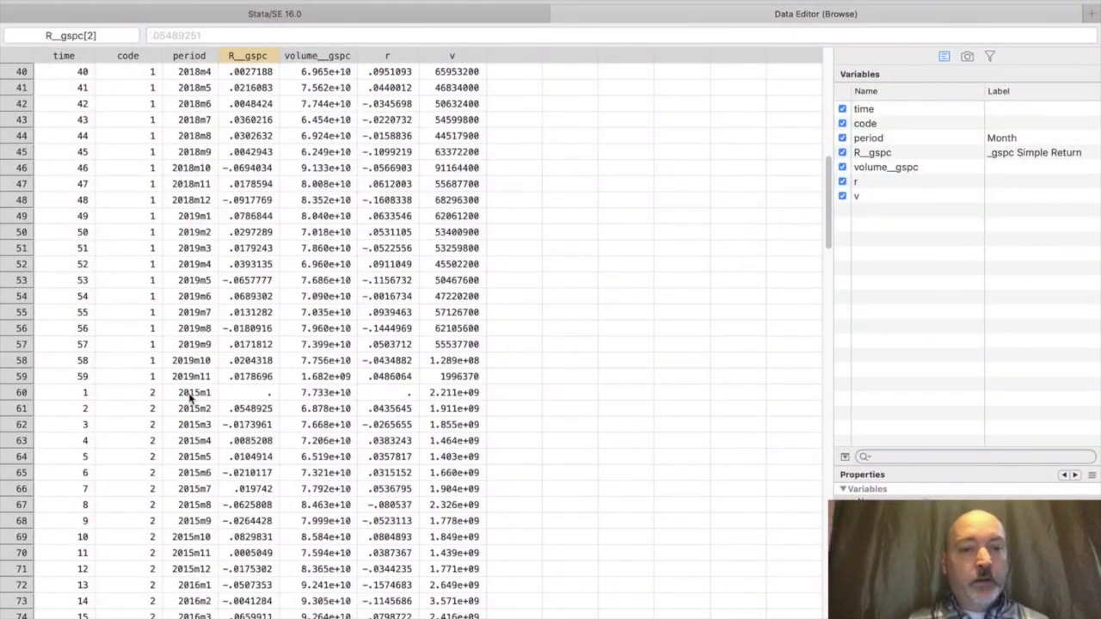
Check the R__gspc, r and v values at row 61, where bank code 2 begins.
left_click(266, 414)
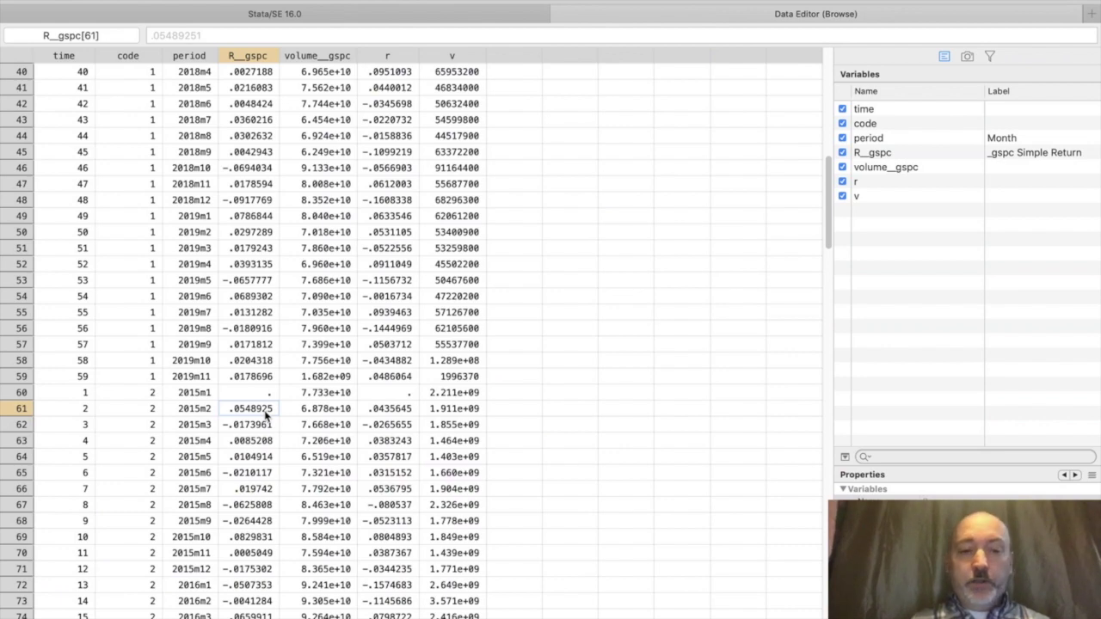
left_click(398, 414)
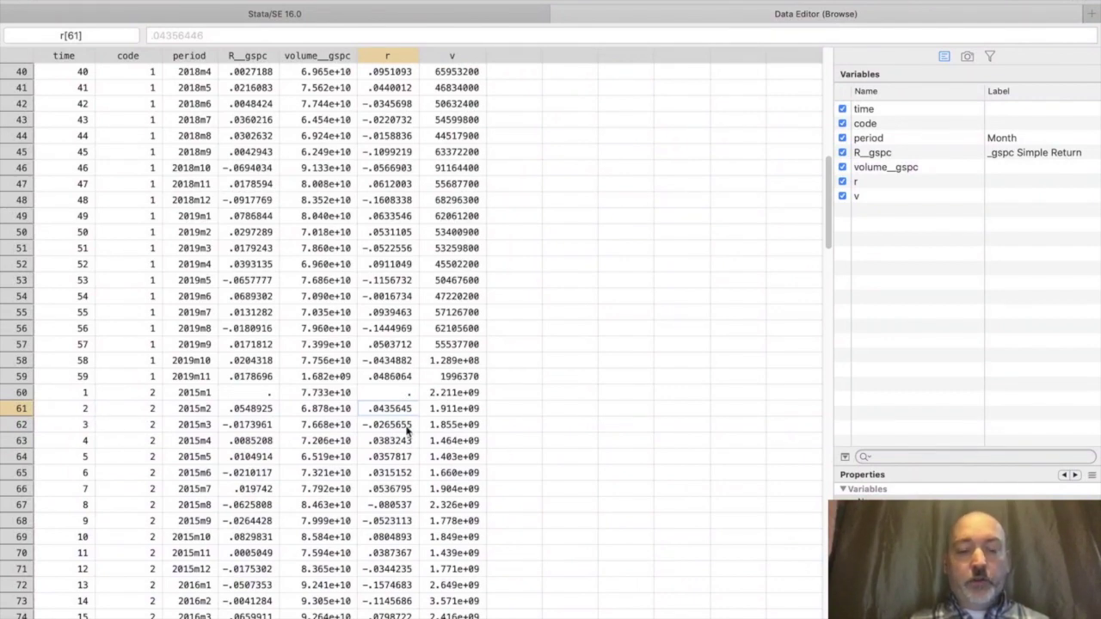
left_click(461, 413)
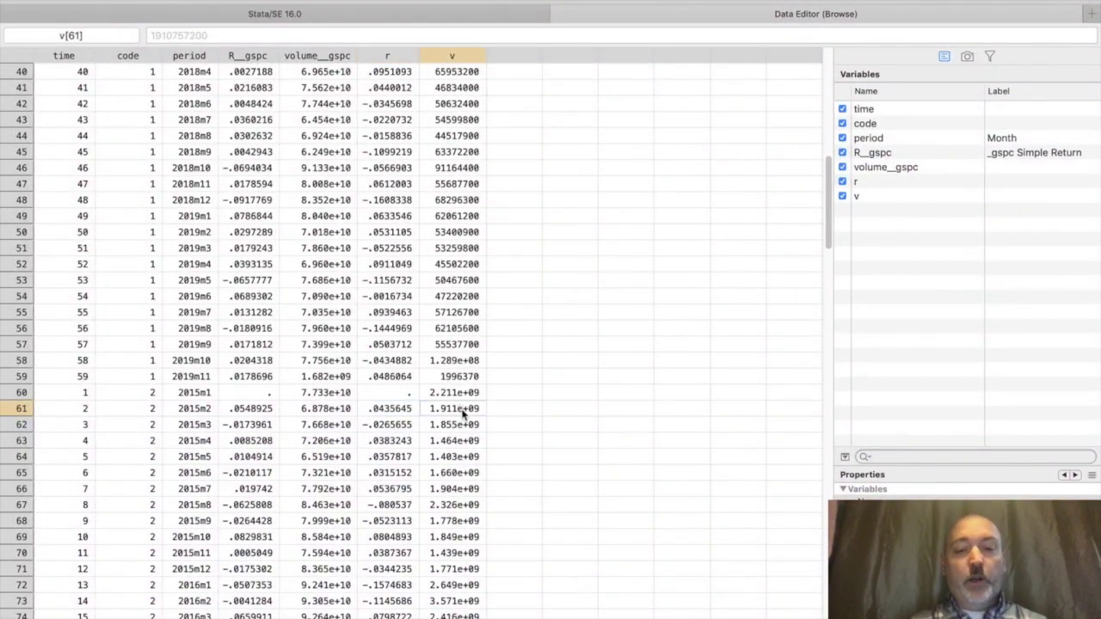
scroll(461, 412, "down", 15)
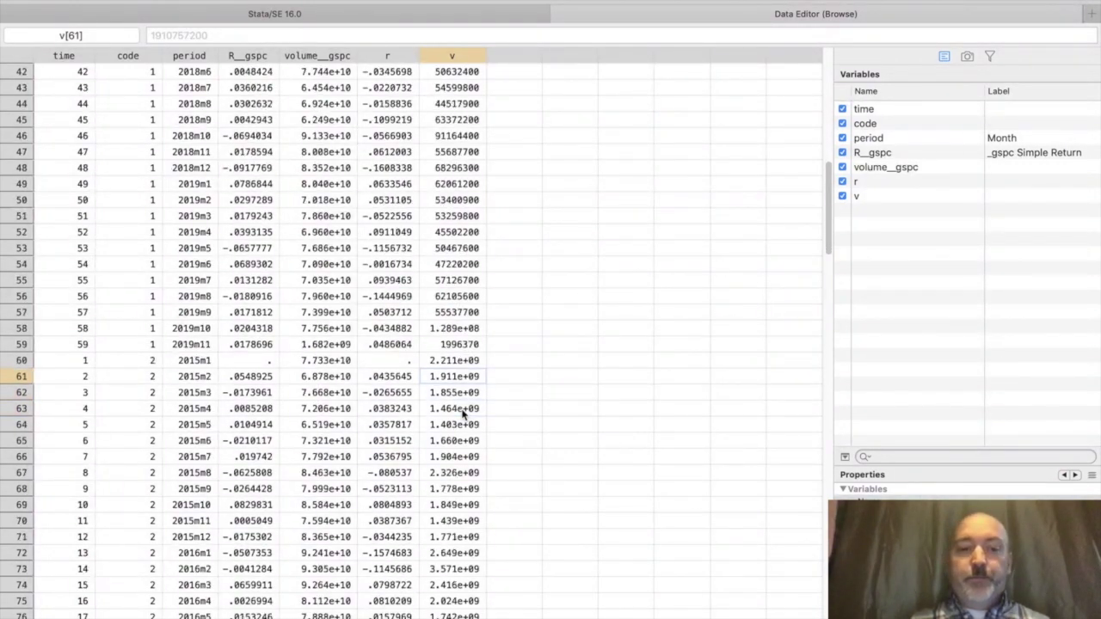
scroll(460, 413, "down", 5)
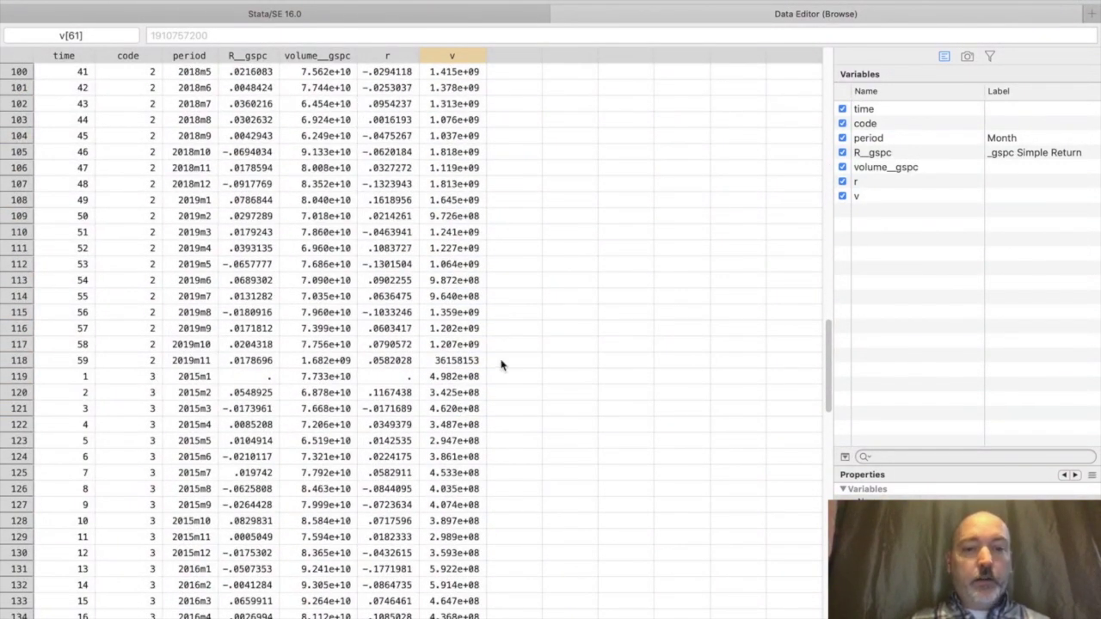
Check the R__gspc, r and v values at row 120, where code 3 begins, then return to Results.
left_click(250, 393)
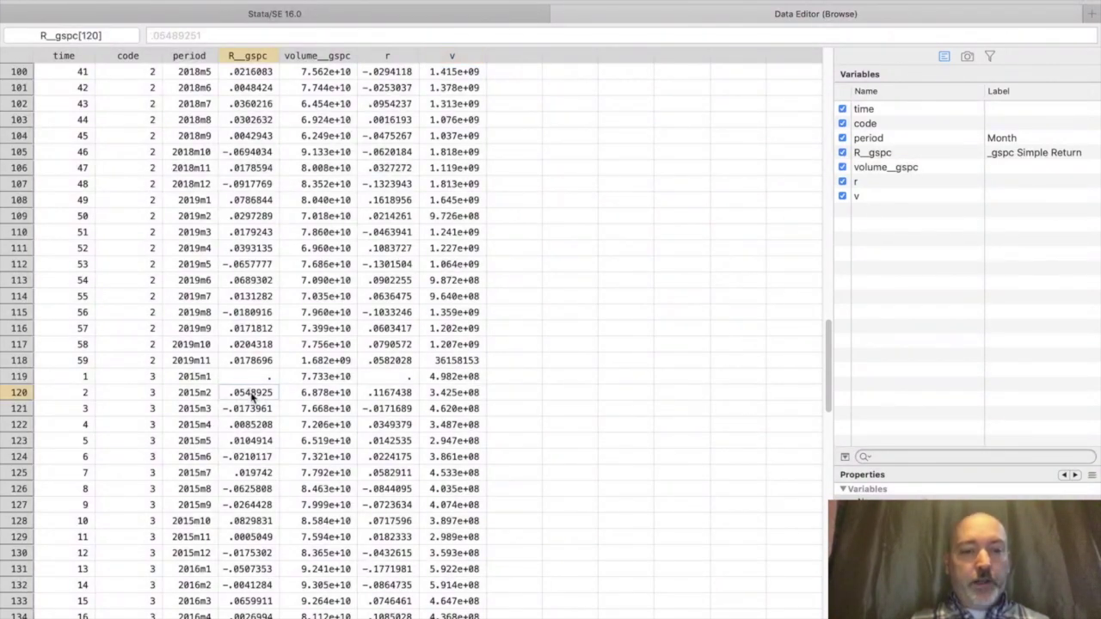
left_click(391, 393)
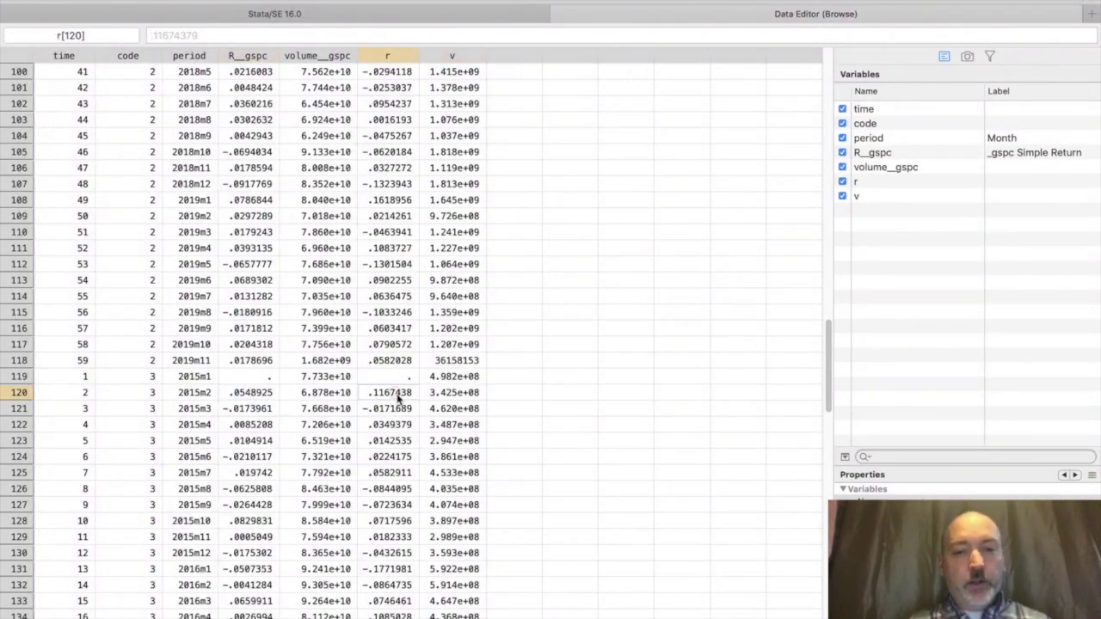
left_click(453, 393)
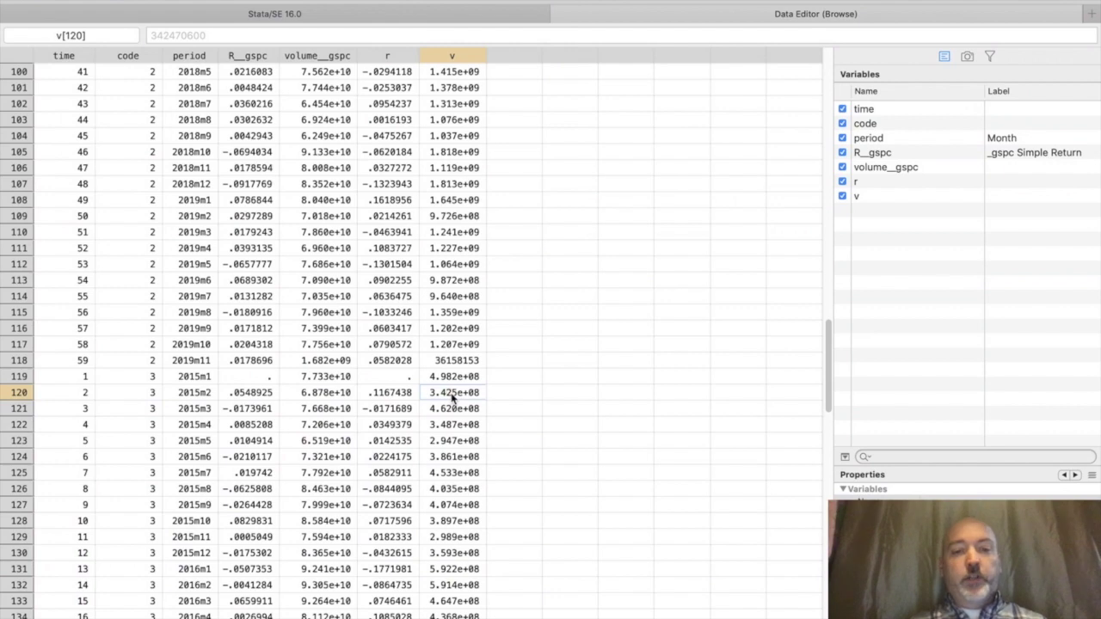
scroll(453, 395, "down", 15)
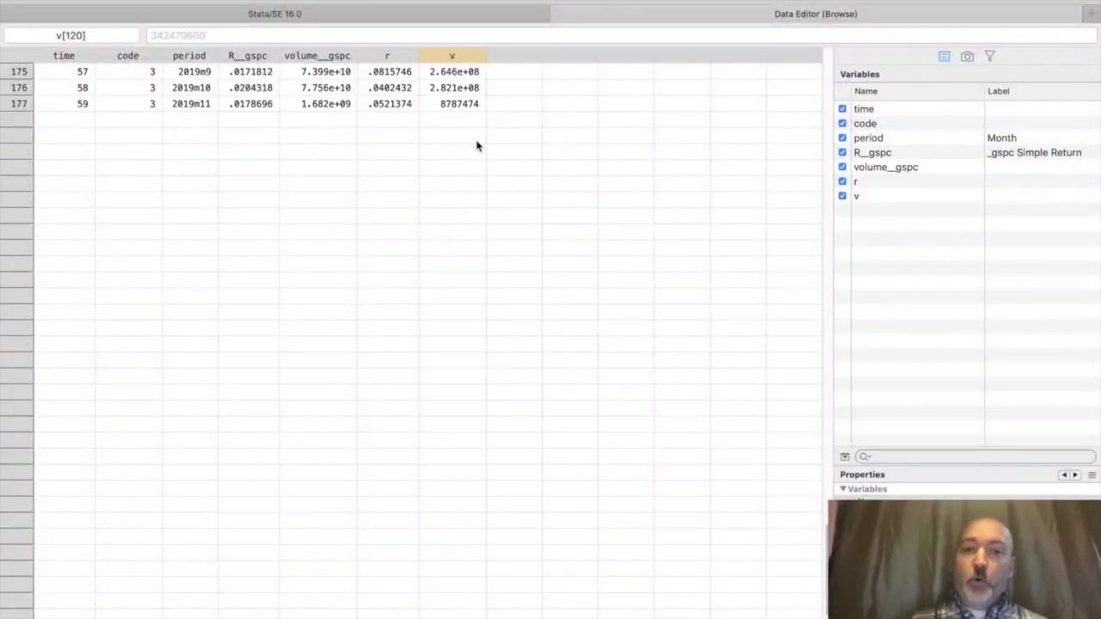
scroll(464, 267, "up", 20)
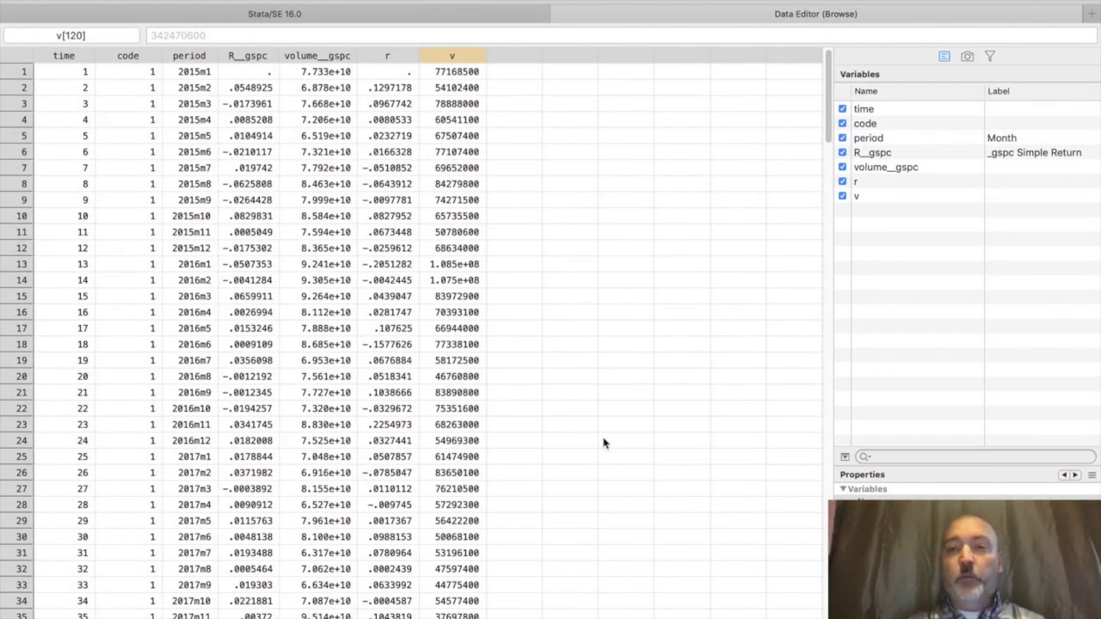
left_click(478, 17)
Open the Merge datasets dialog and choose a many-to-one merge on key variables.
mouse_move(479, 3)
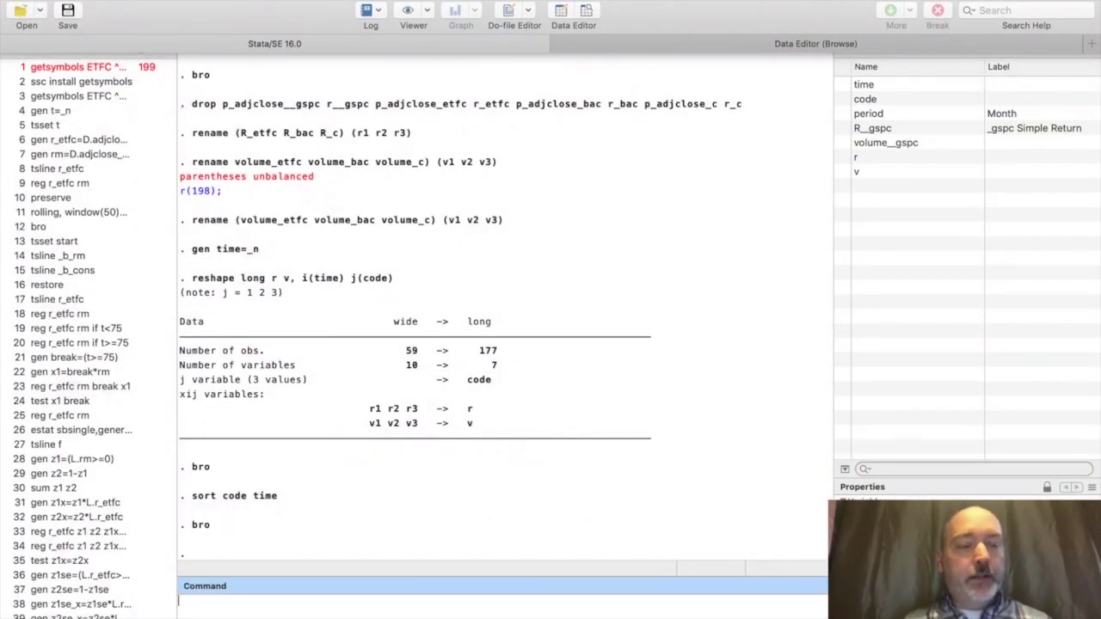
left_click(246, 2)
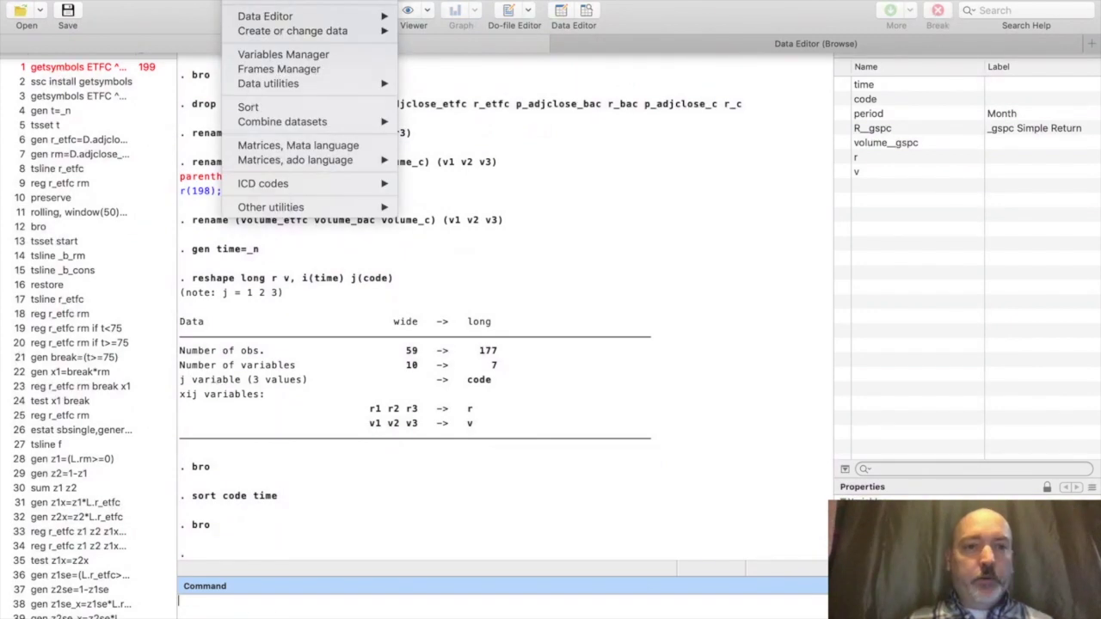
mouse_move(290, 120)
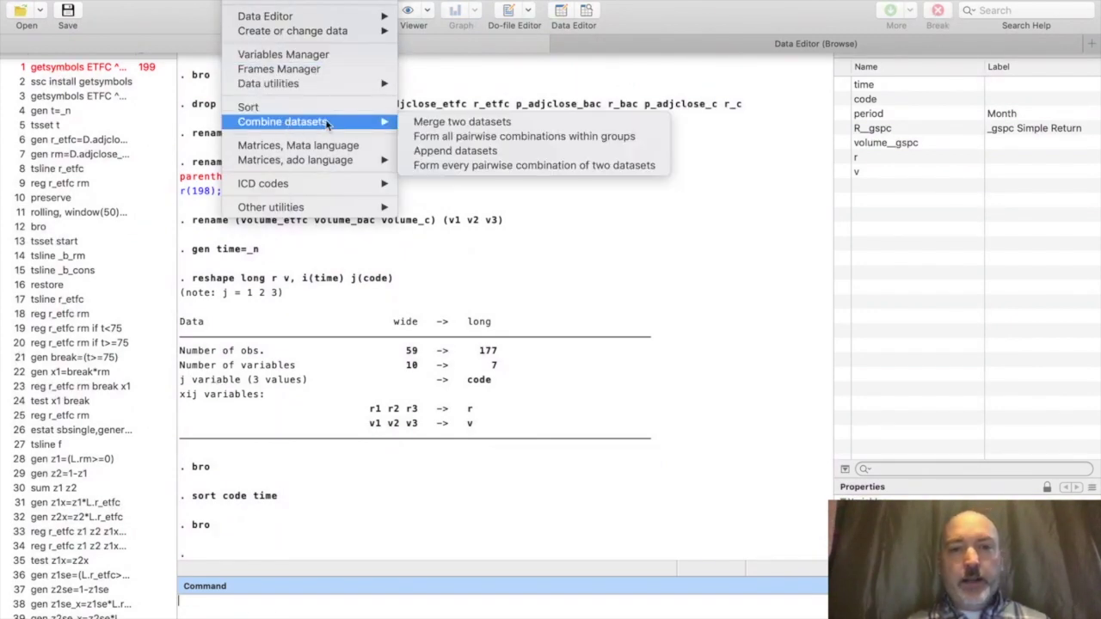
left_click(439, 123)
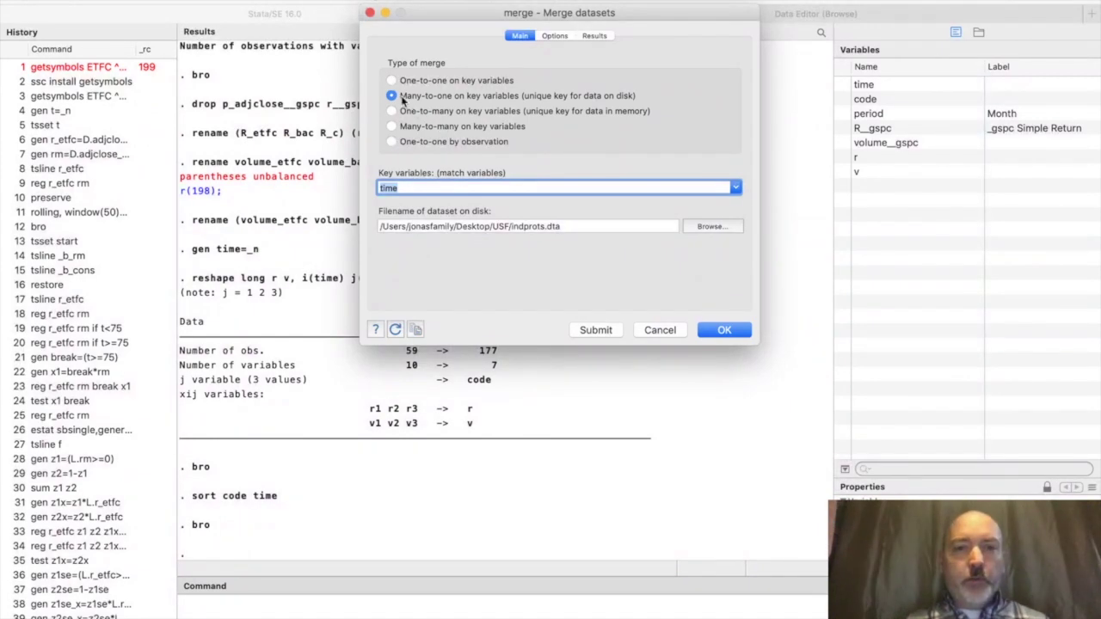
left_click(392, 81)
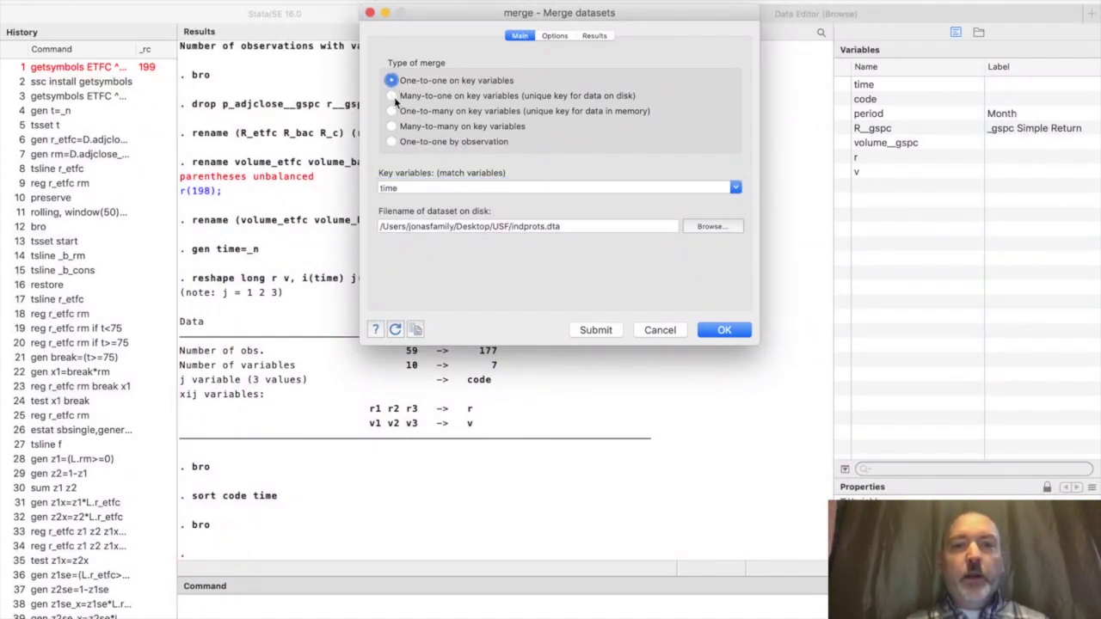
left_click(393, 96)
left_click(392, 111)
left_click(392, 97)
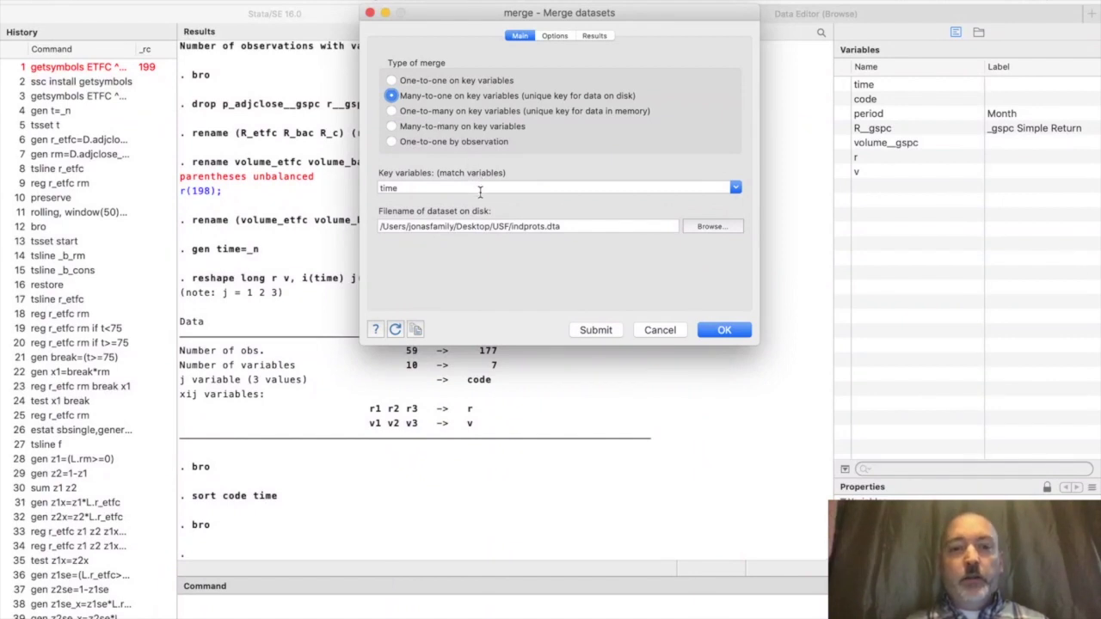
Set the key variable to time, select inpro_ts.dta, and run the merge.
left_click(648, 190)
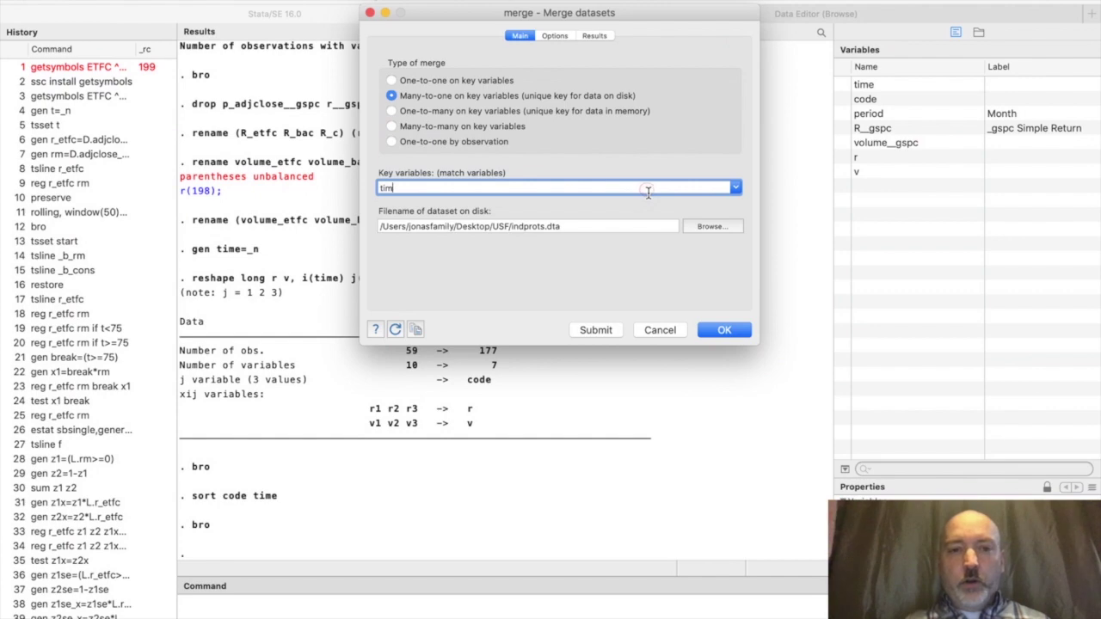
key("BackSpace")
key("BackSpace")
key("BackSpace")
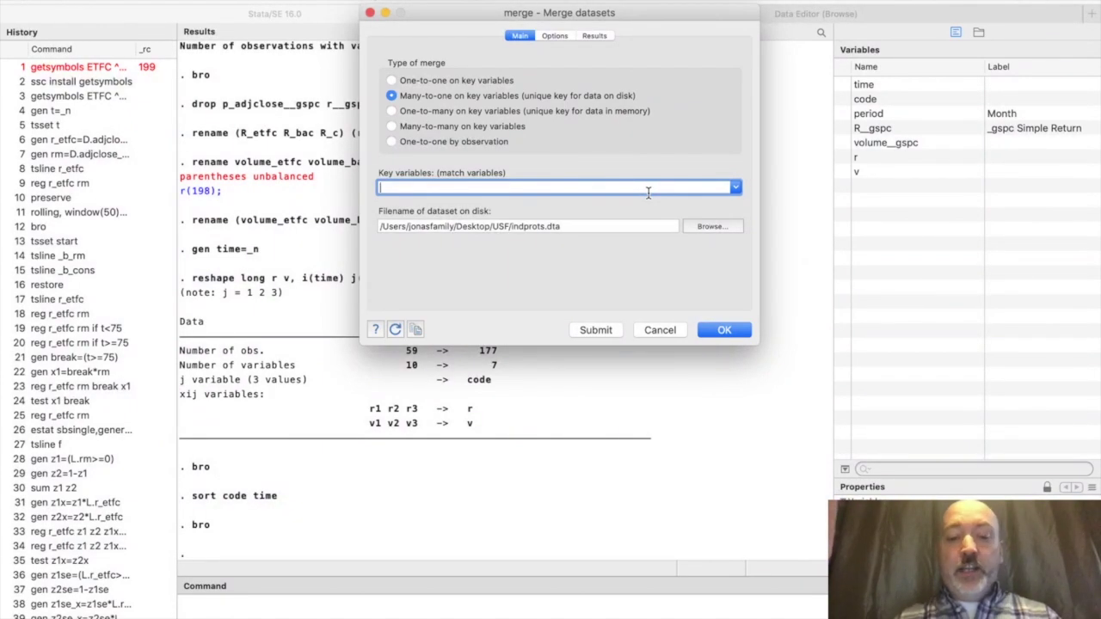
type("time")
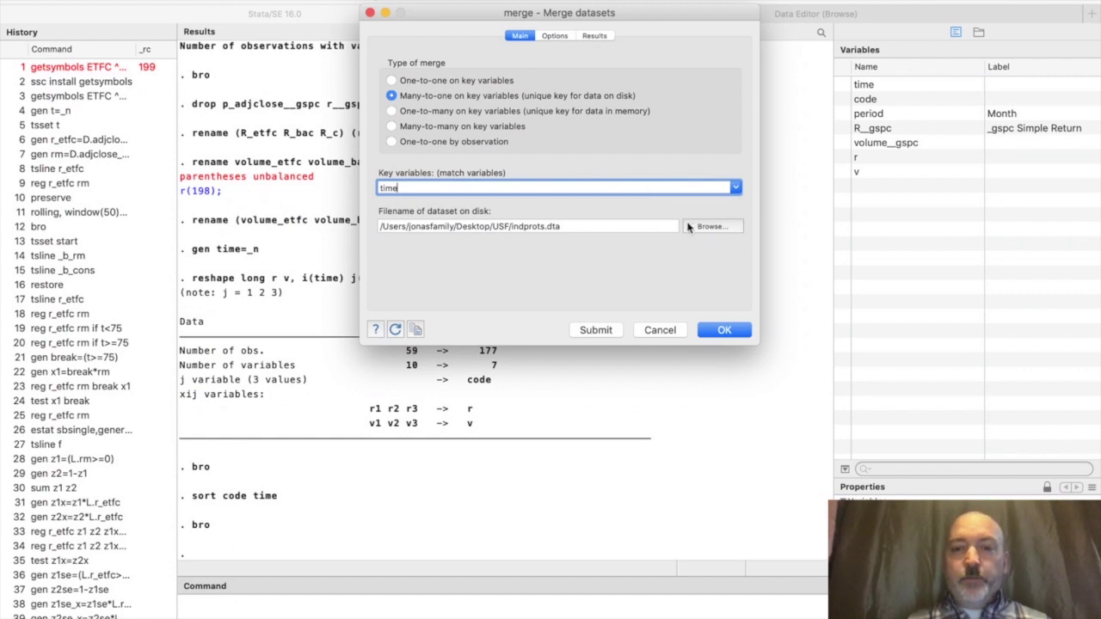
left_click(705, 228)
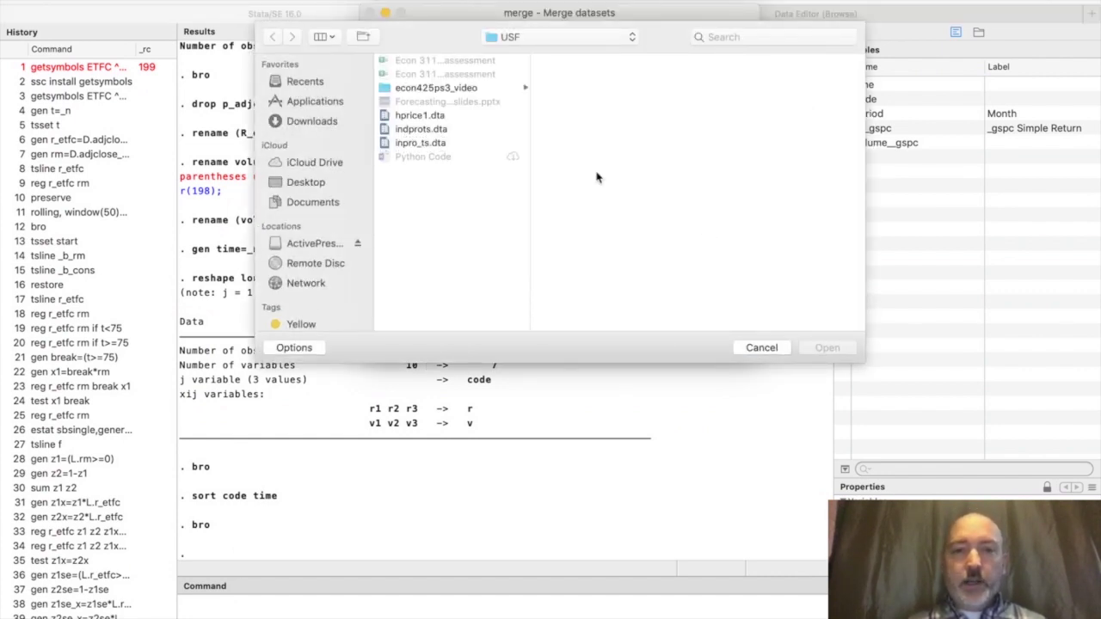
left_click(434, 144)
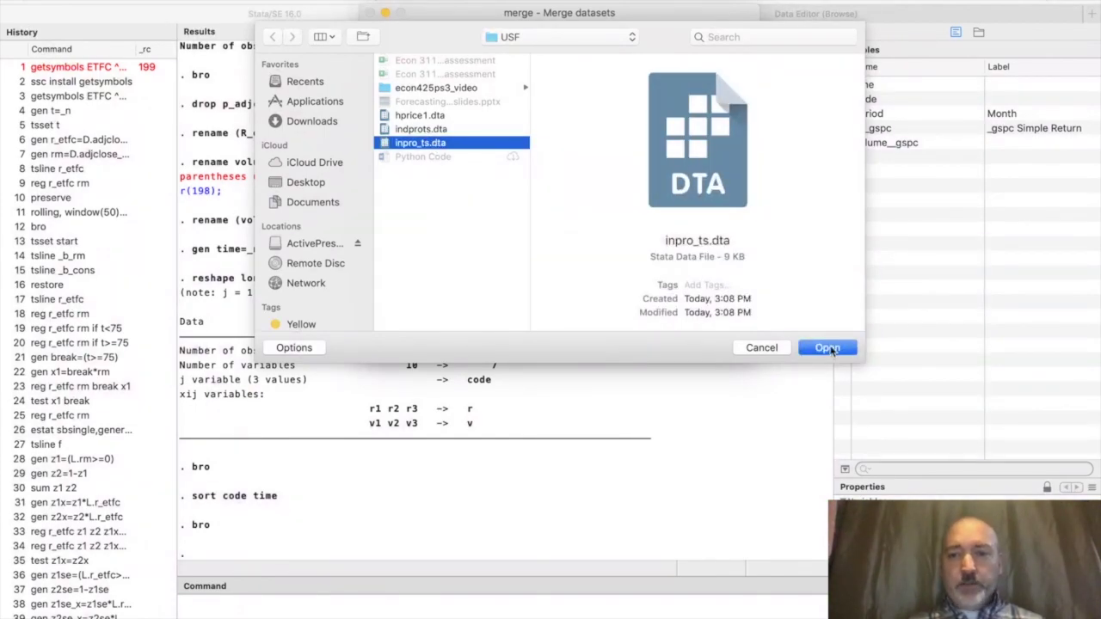
left_click(827, 348)
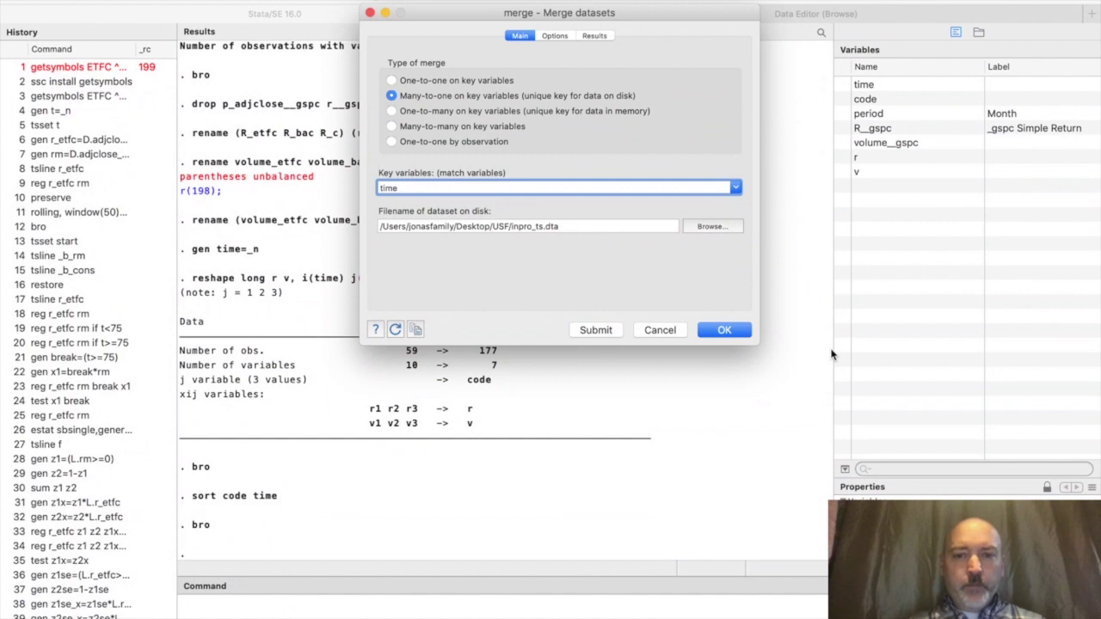
left_click(724, 330)
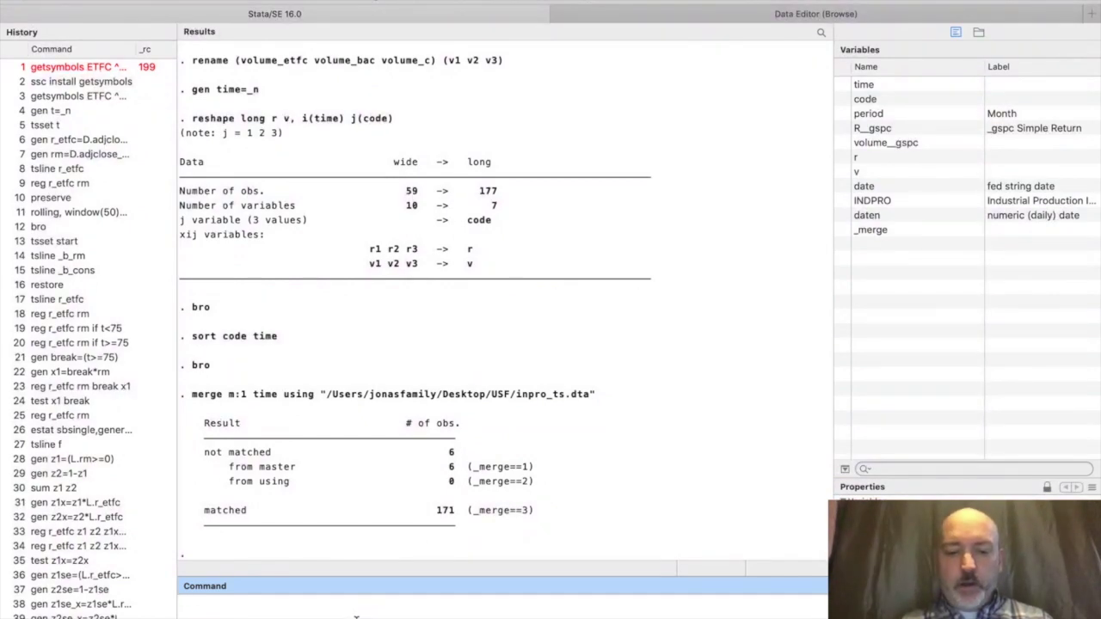
Re-sort by code and time, then verify INDPRO for bank 1 and at row 60 where bank 2 starts.
type("ort c")
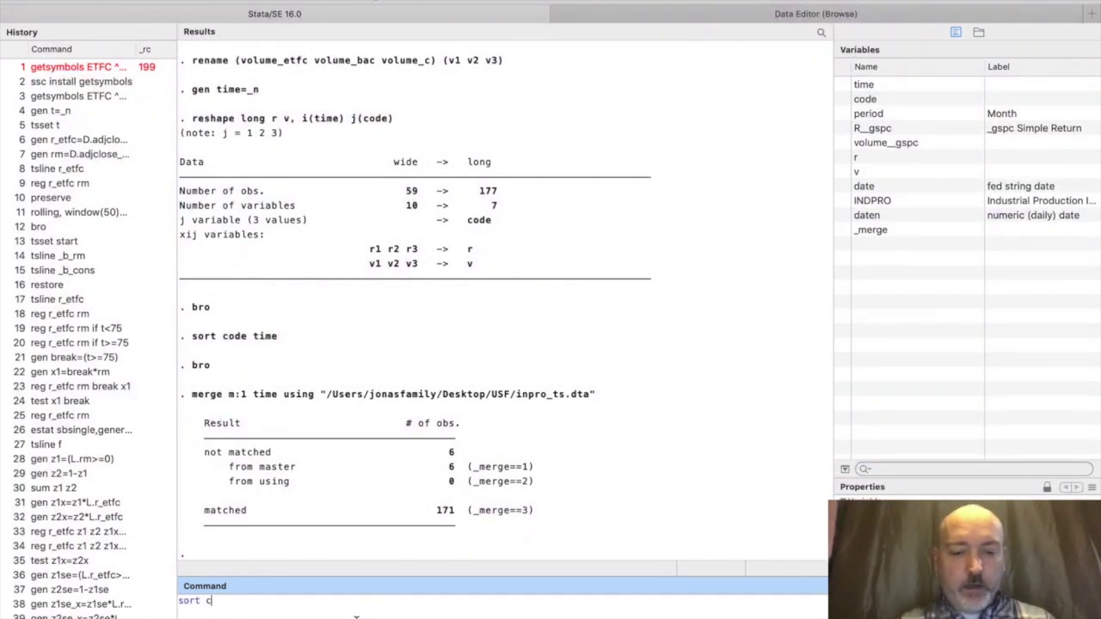
type("ode time")
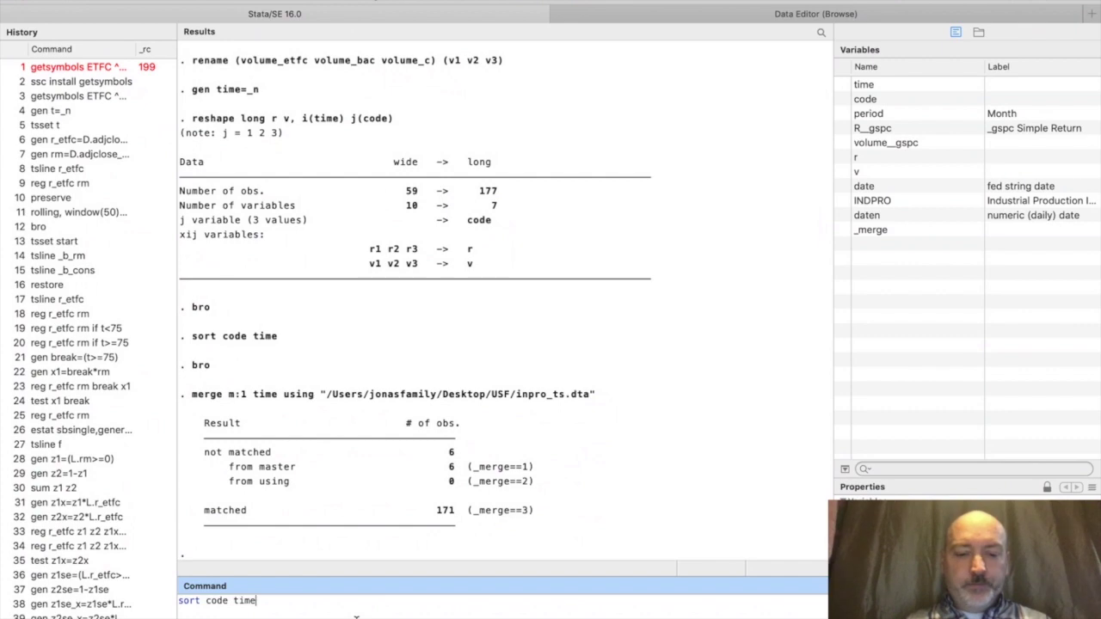
key("Return")
key("Return")
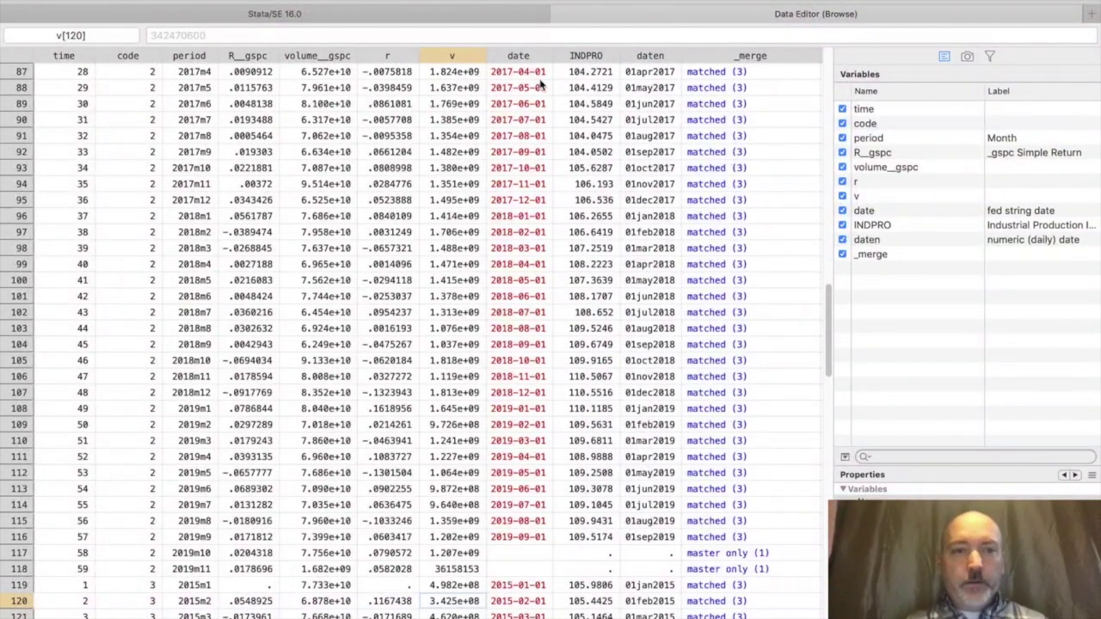
scroll(526, 106, "up", 15)
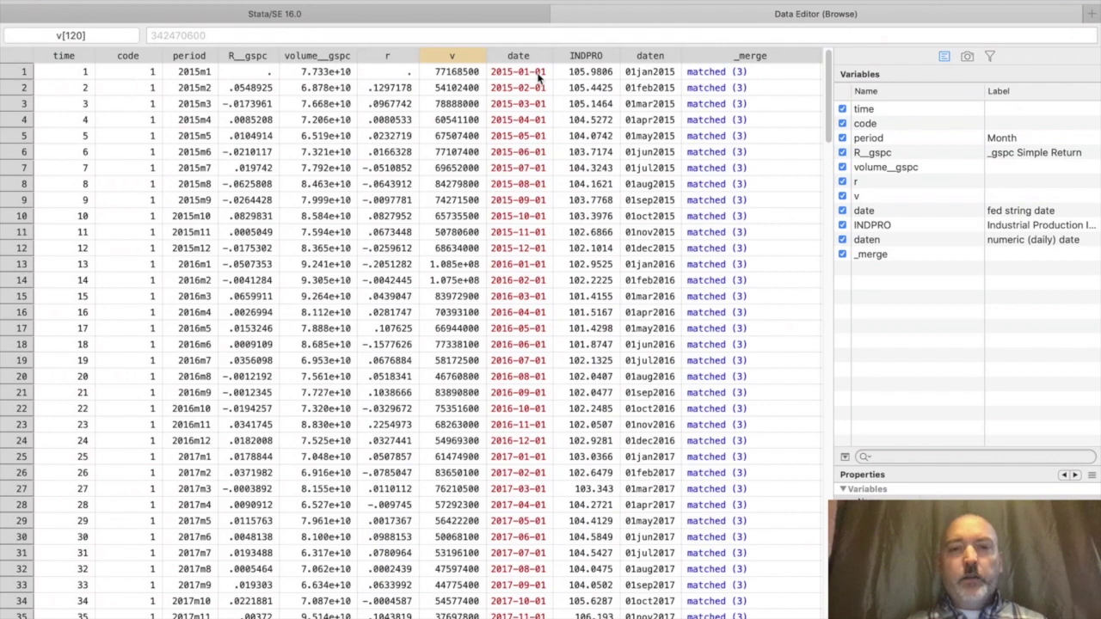
left_click(597, 76)
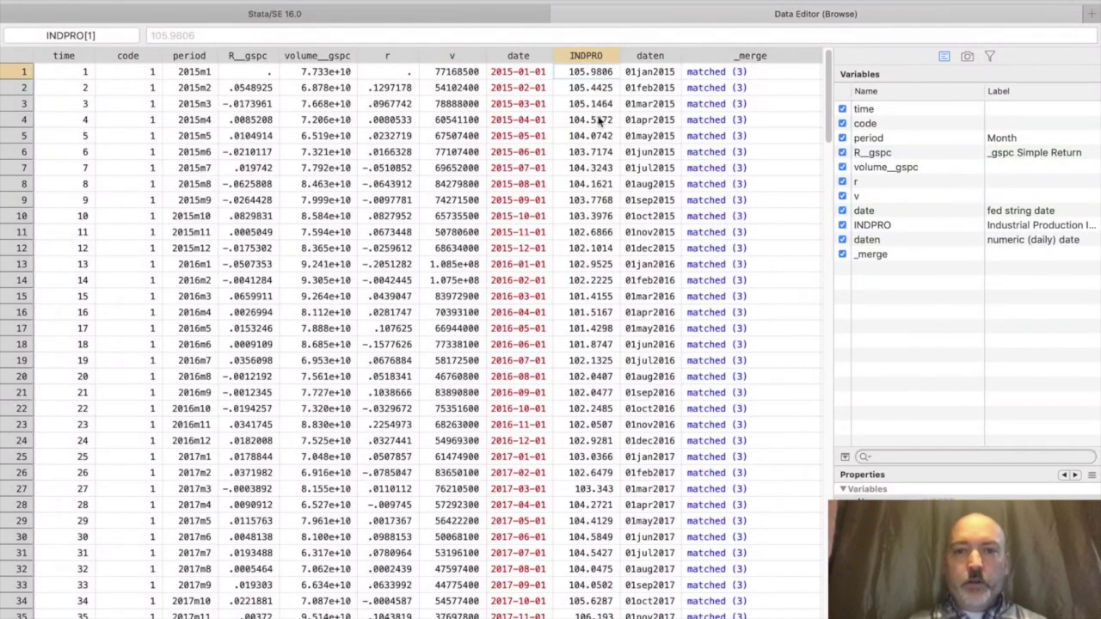
scroll(599, 121, "down", 4)
scroll(599, 120, "down", 3)
scroll(599, 121, "right", 1)
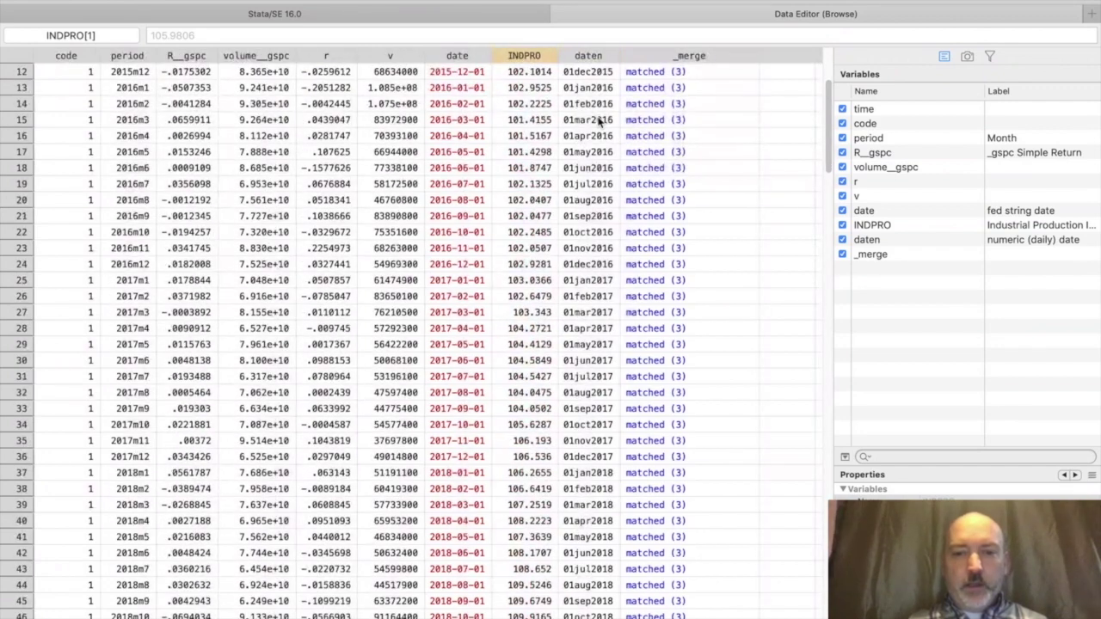
scroll(599, 120, "left", 1)
scroll(599, 121, "down", 4)
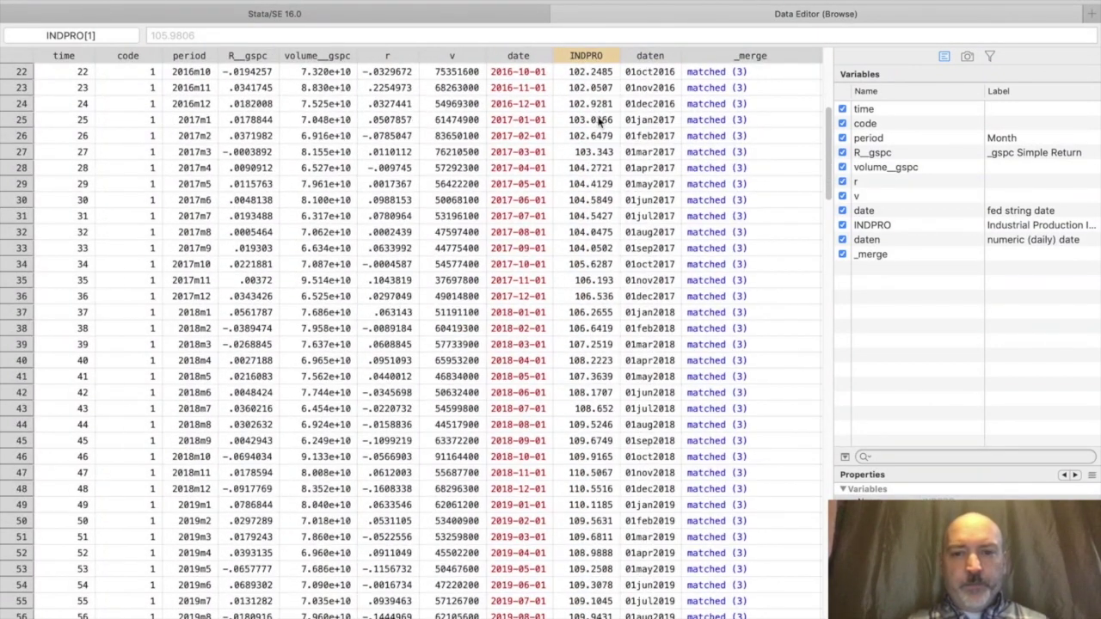
scroll(599, 121, "down", 4)
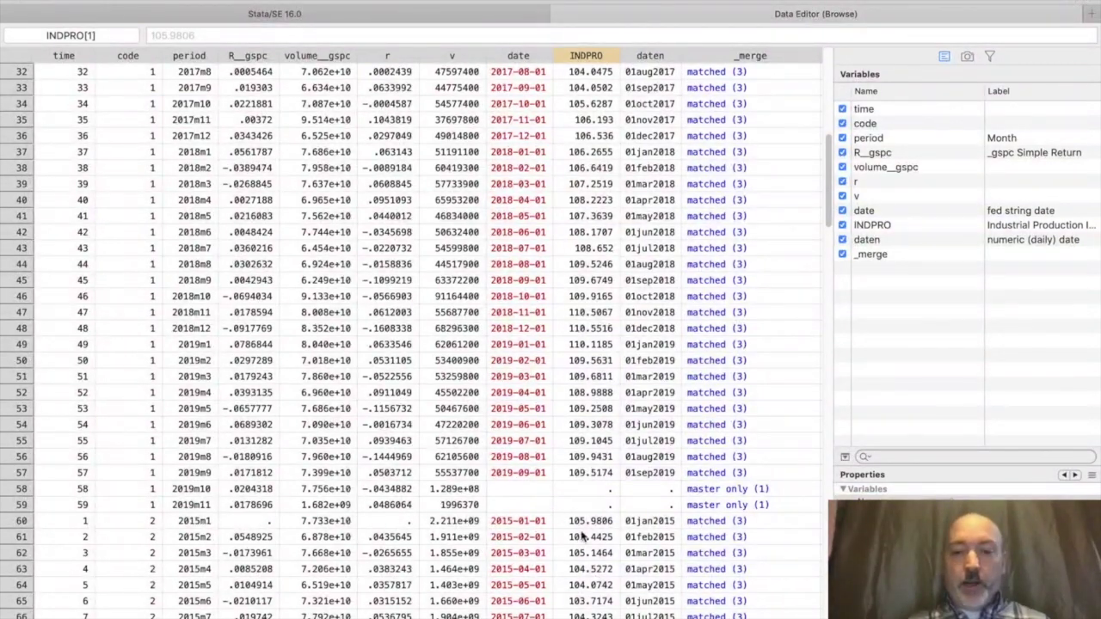
left_click(583, 521)
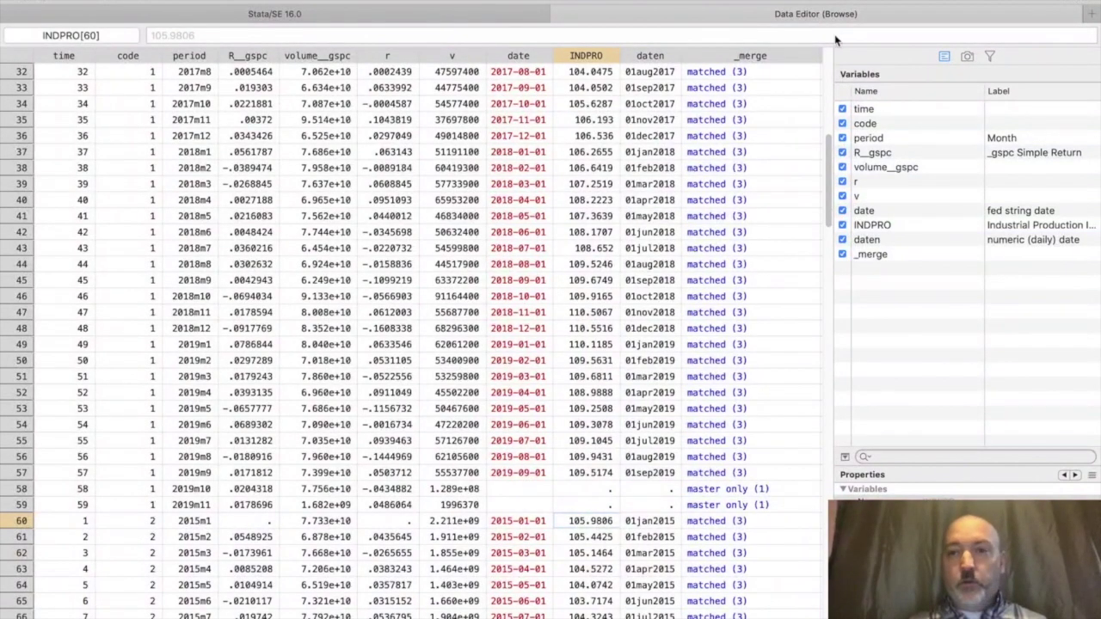
left_click(421, 17)
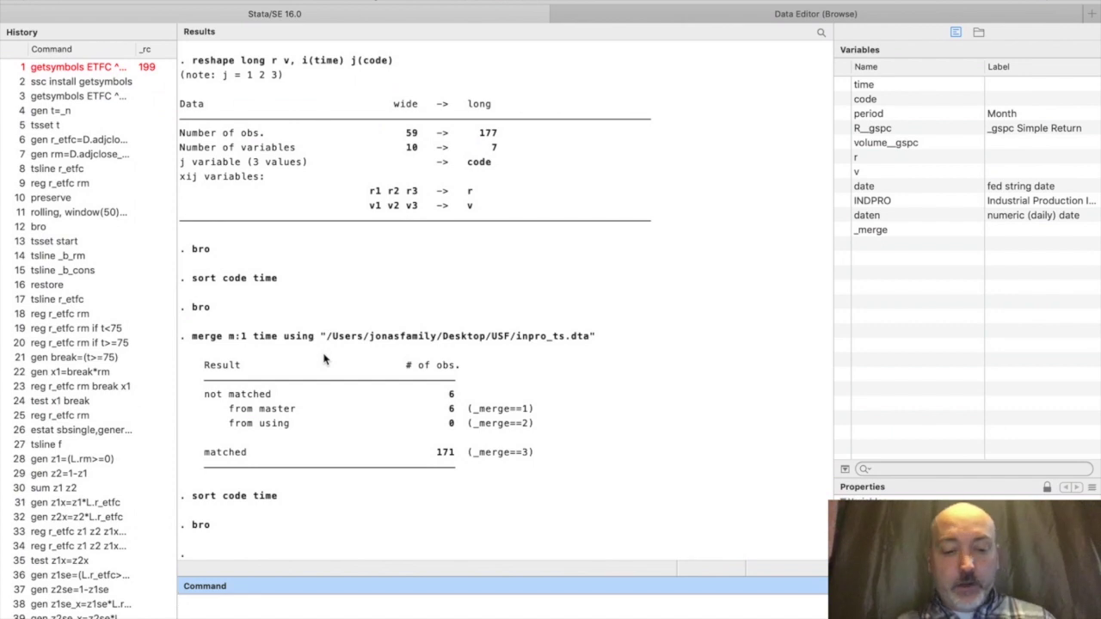
Run 'xtset code time', then try xtset with r, v, R__gspc, volume__gspc and INDPRO appended.
type("xtset ")
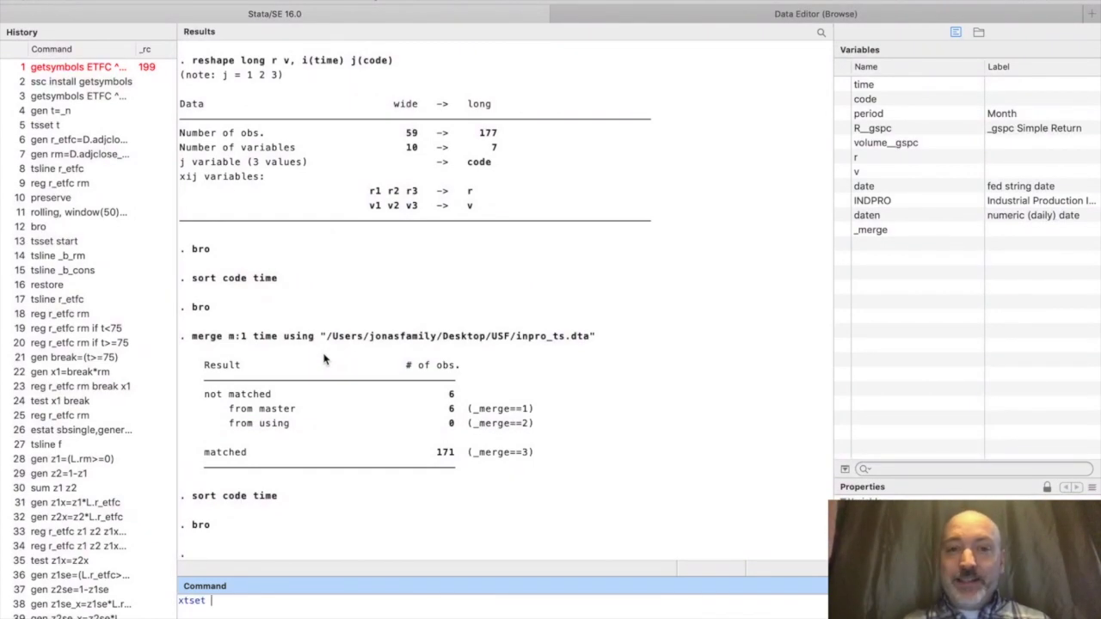
type("cod")
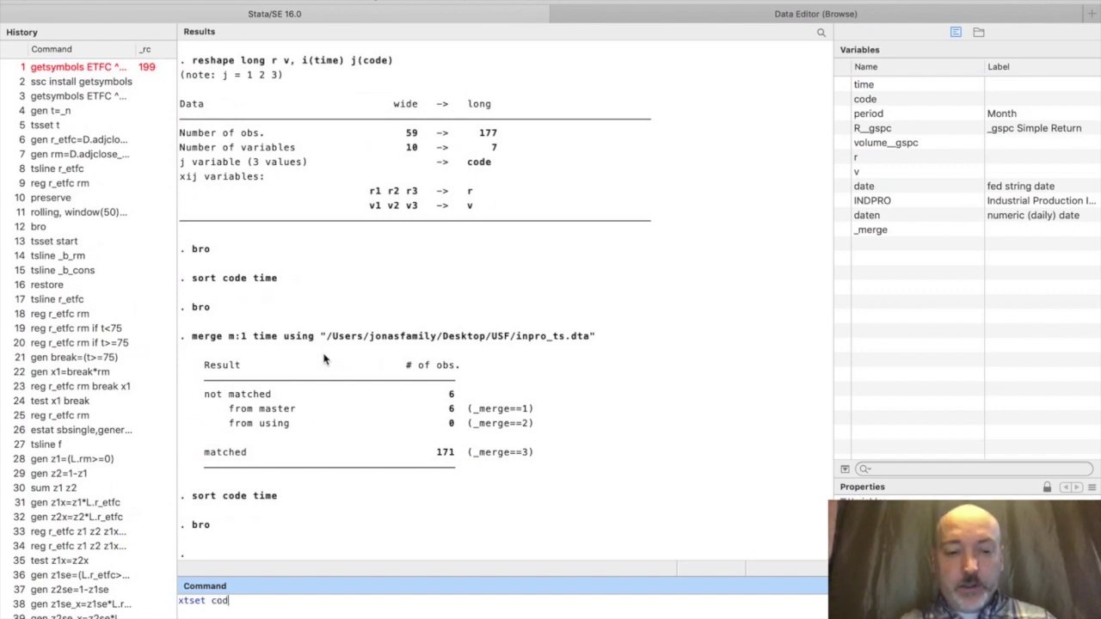
type("e time")
key("Return")
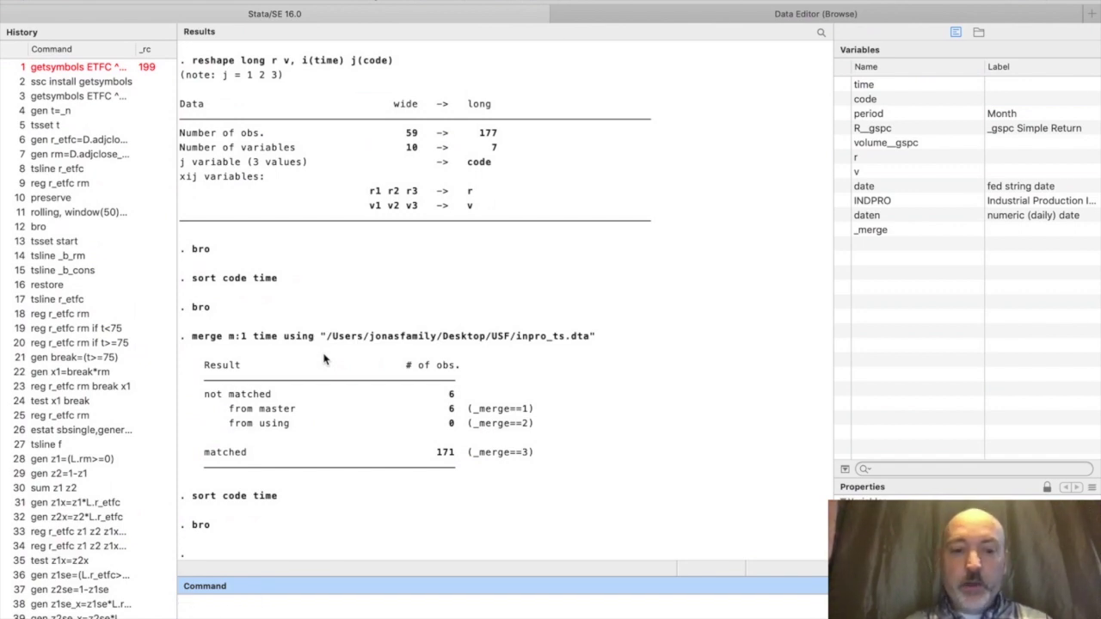
type("x")
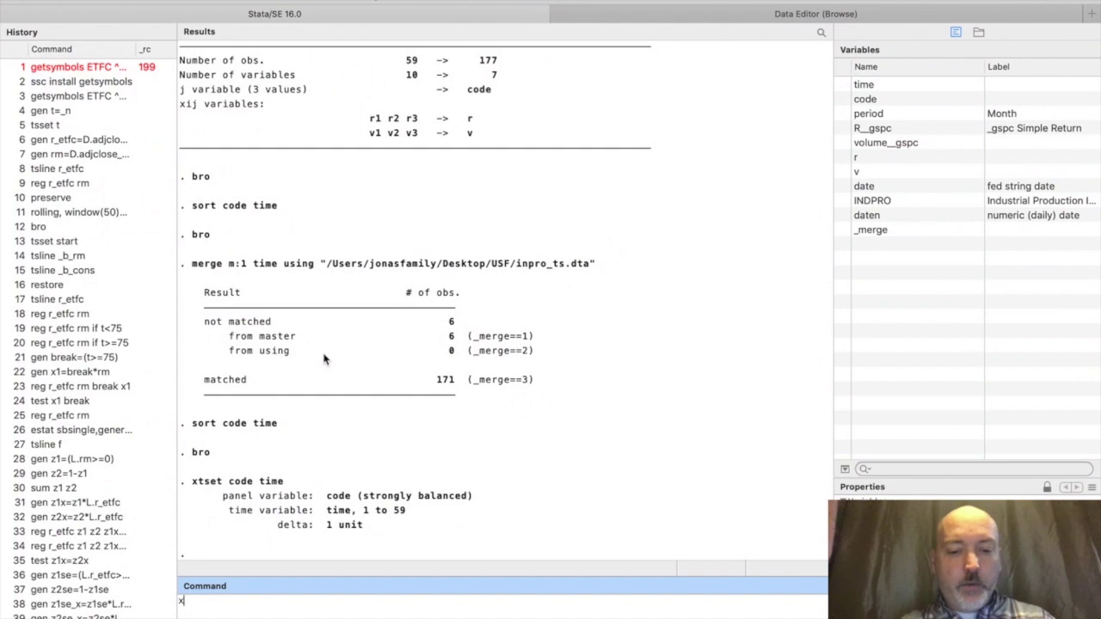
type("tset")
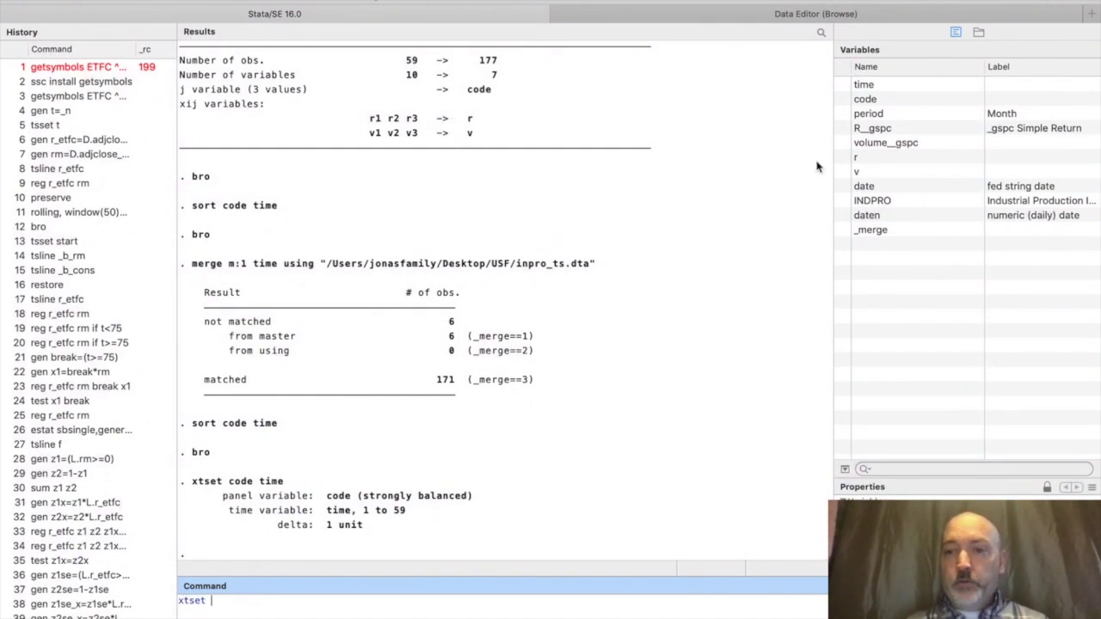
left_click(873, 160)
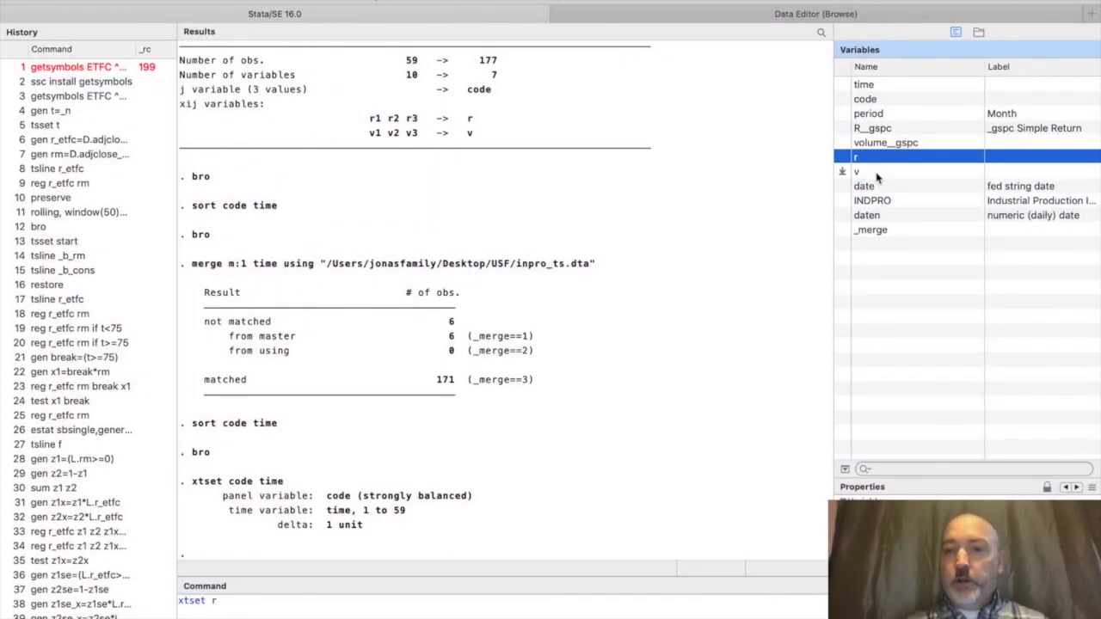
left_click(876, 172)
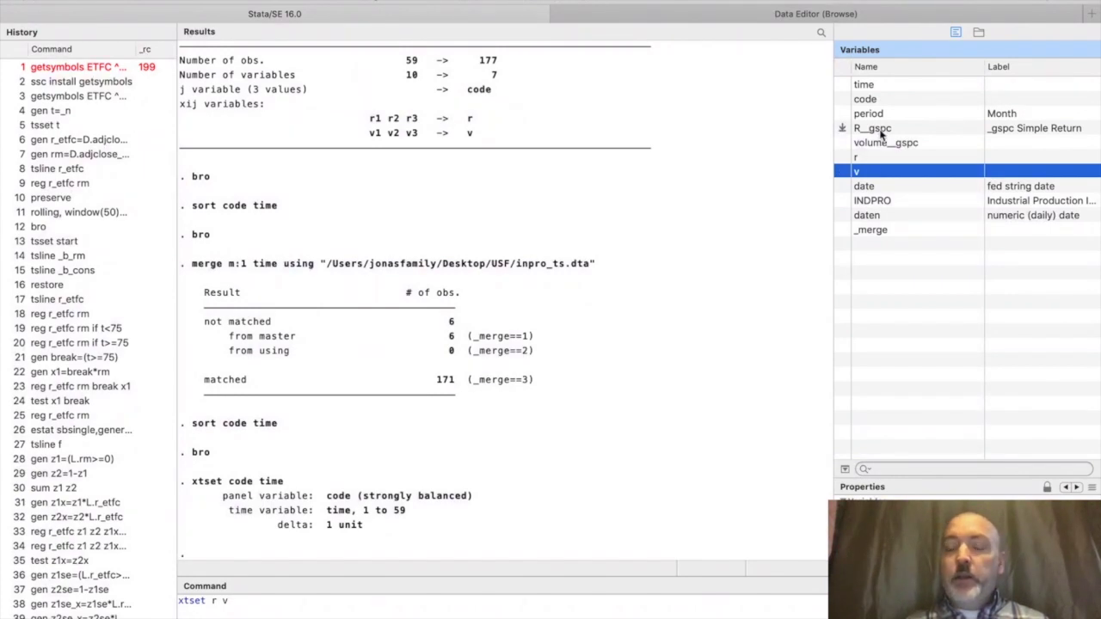
left_click(880, 133)
left_click(886, 144)
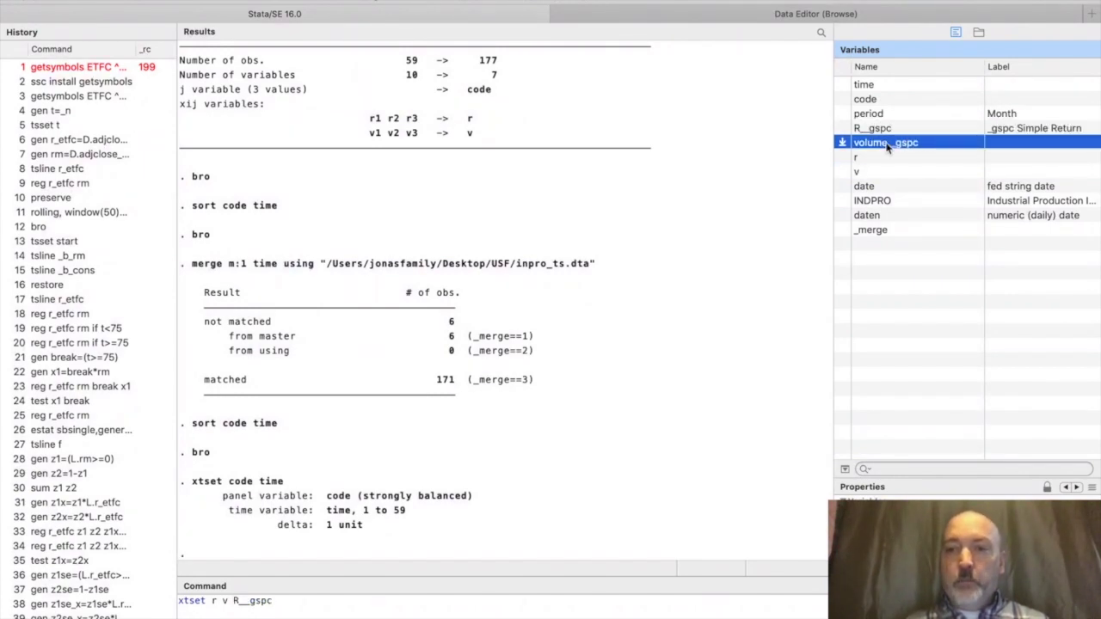
left_click(890, 201)
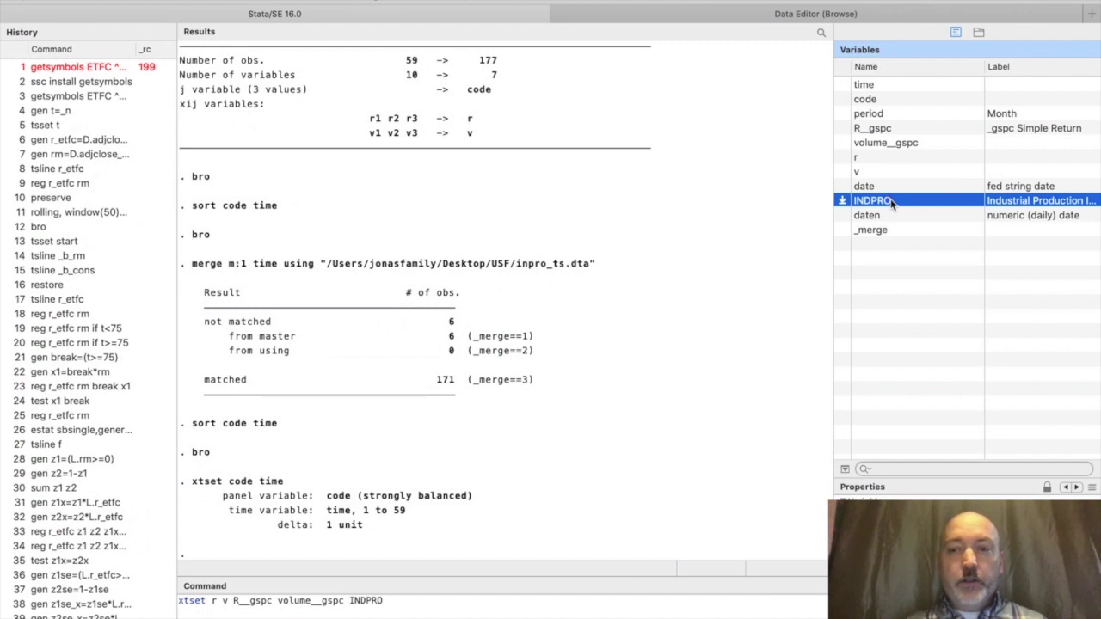
key("Return")
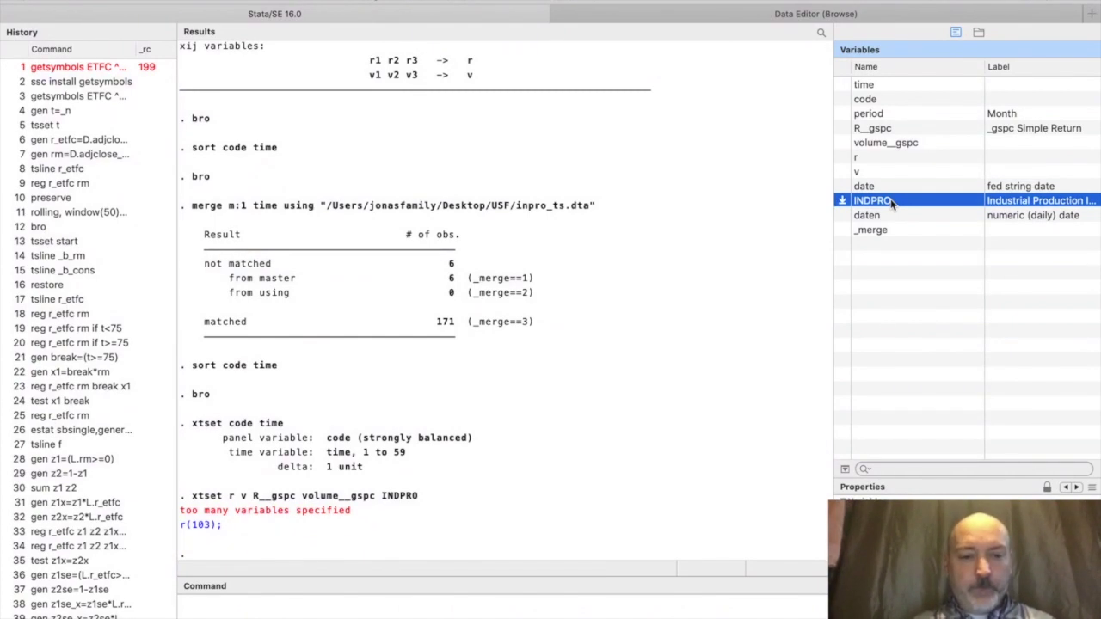
left_click(429, 613)
Edit the recalled command into 'xtreg r v R__gspc volume__gspc INDPRO' and run it.
key("Page_Up")
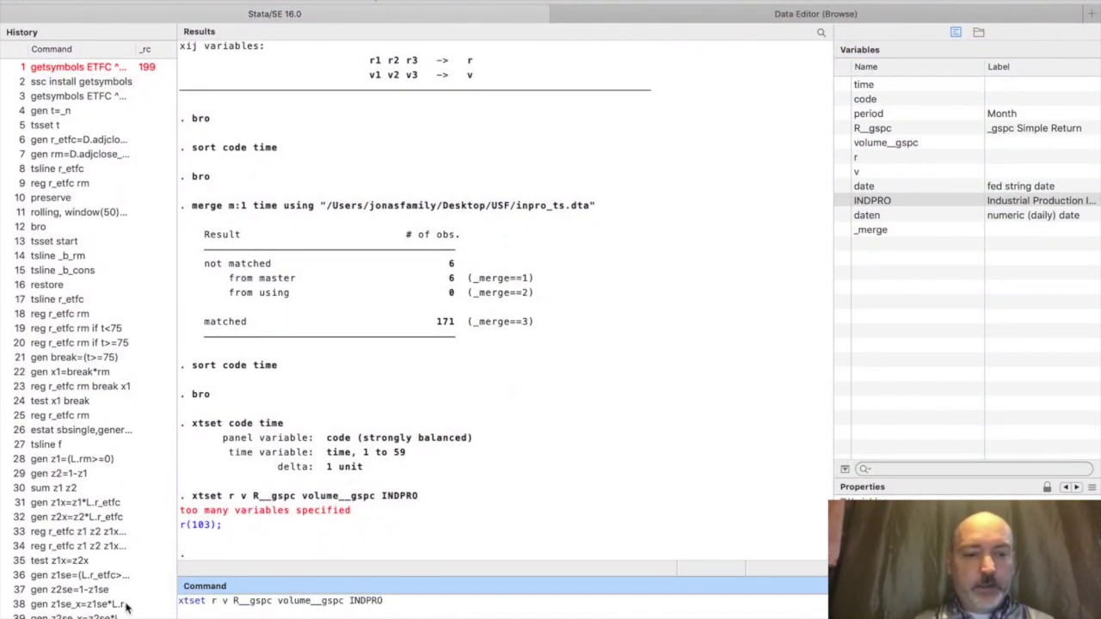
left_click(205, 603)
key("BackSpace")
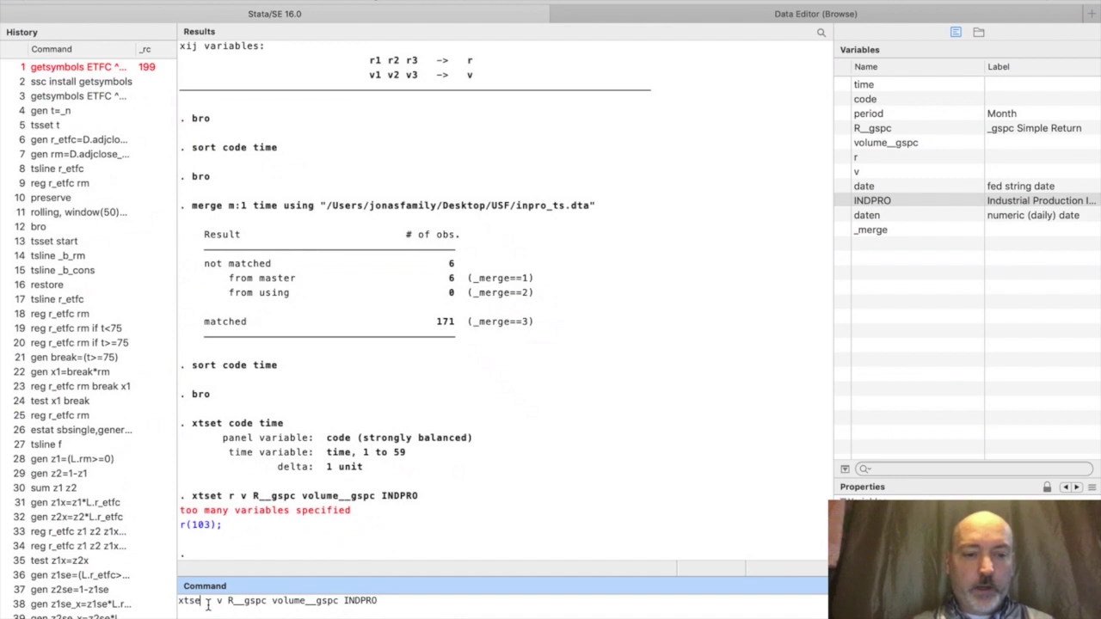
key("BackSpace")
key("BackSpace")
type("reg")
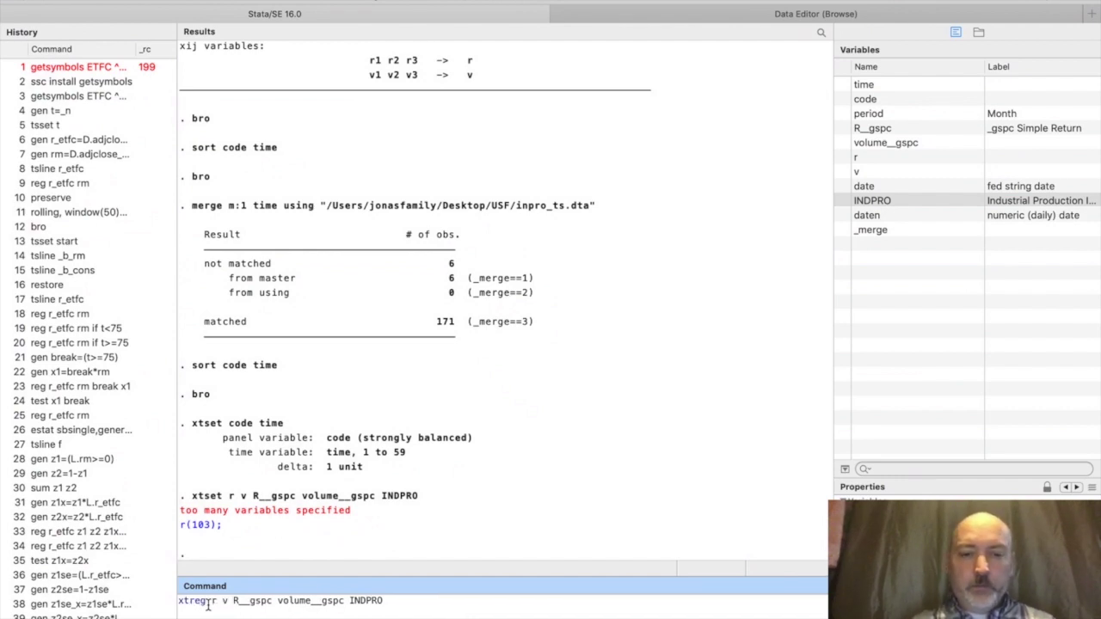
key("Return")
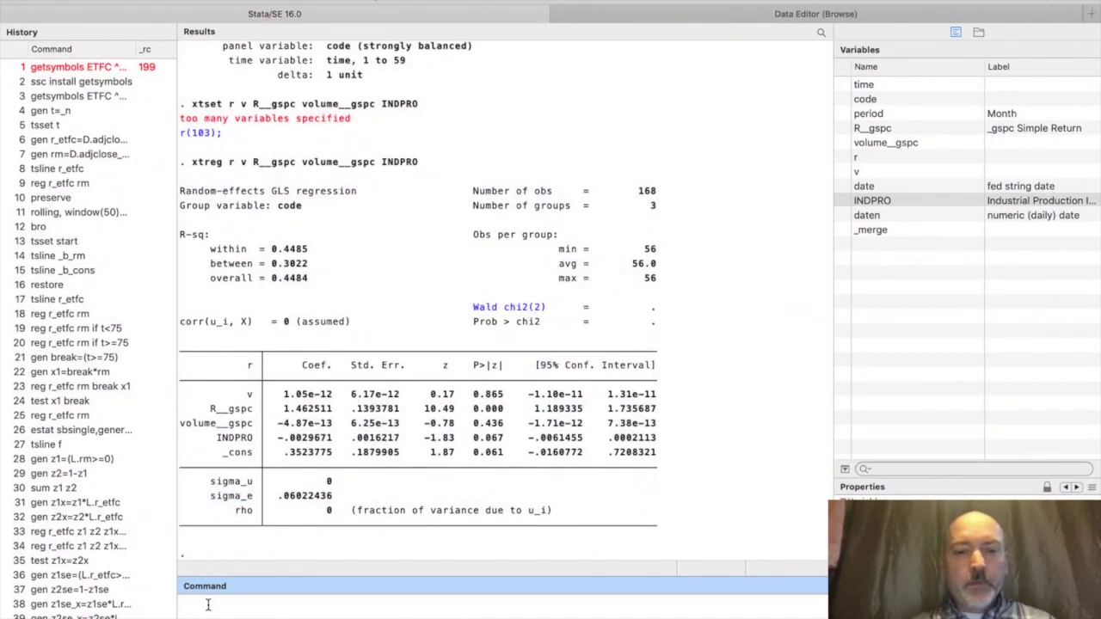